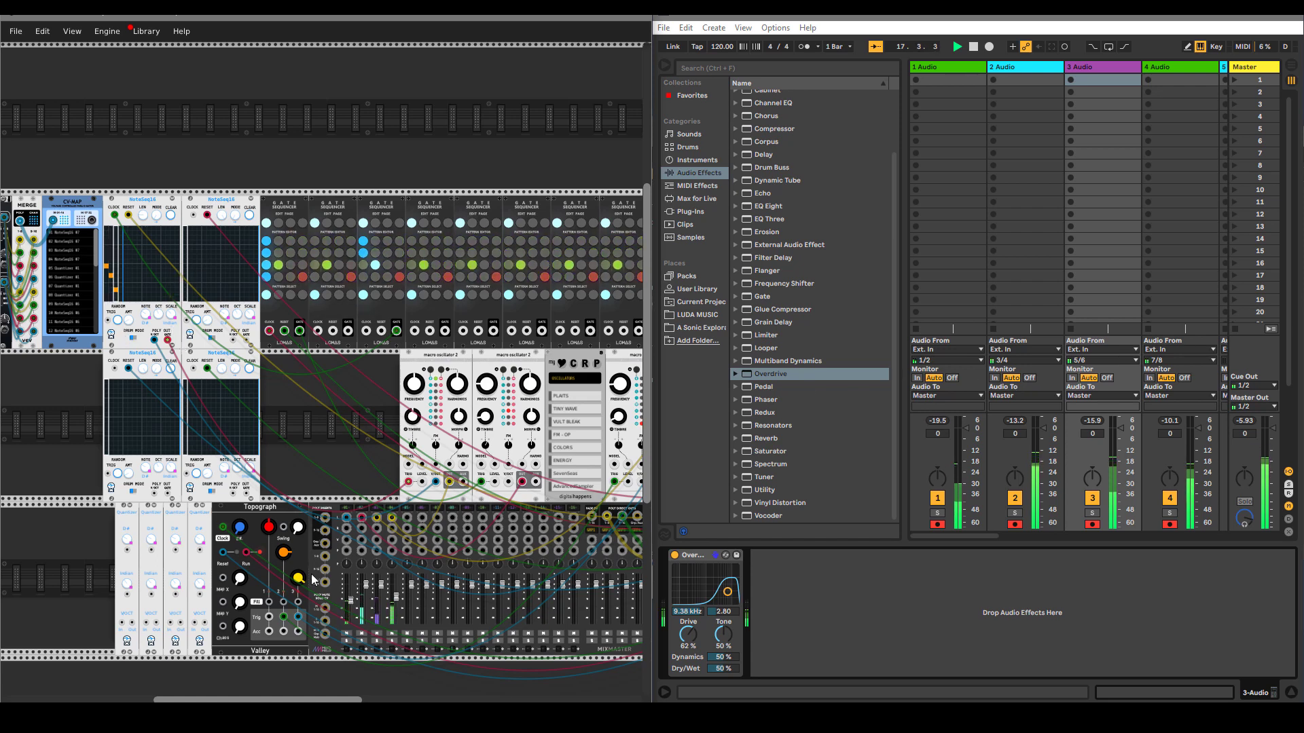
# - Turn up Knob 2 on the KNOBS module in the VCV Rack patch
pyautogui.hscroll(-2, 112, 361)
pyautogui.moveTo(60, 298)
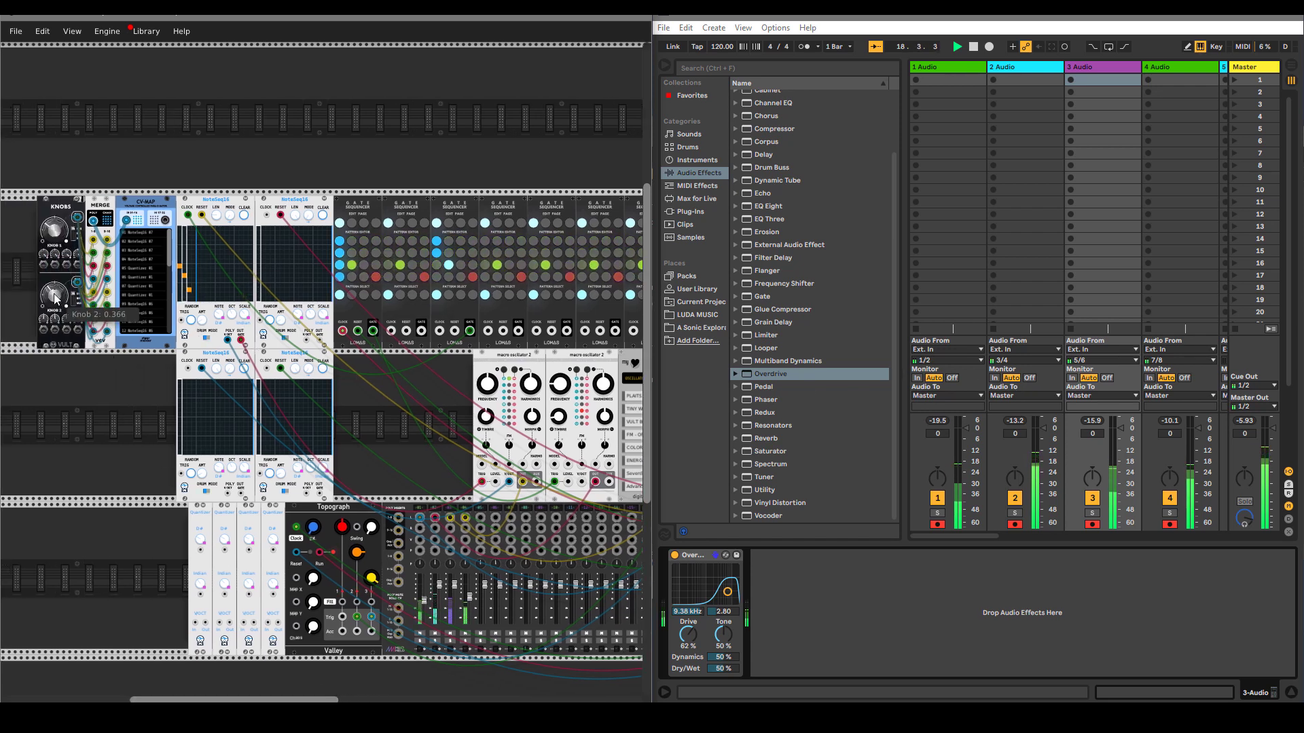
pyautogui.moveTo(54, 297); pyautogui.dragTo(54, 231)
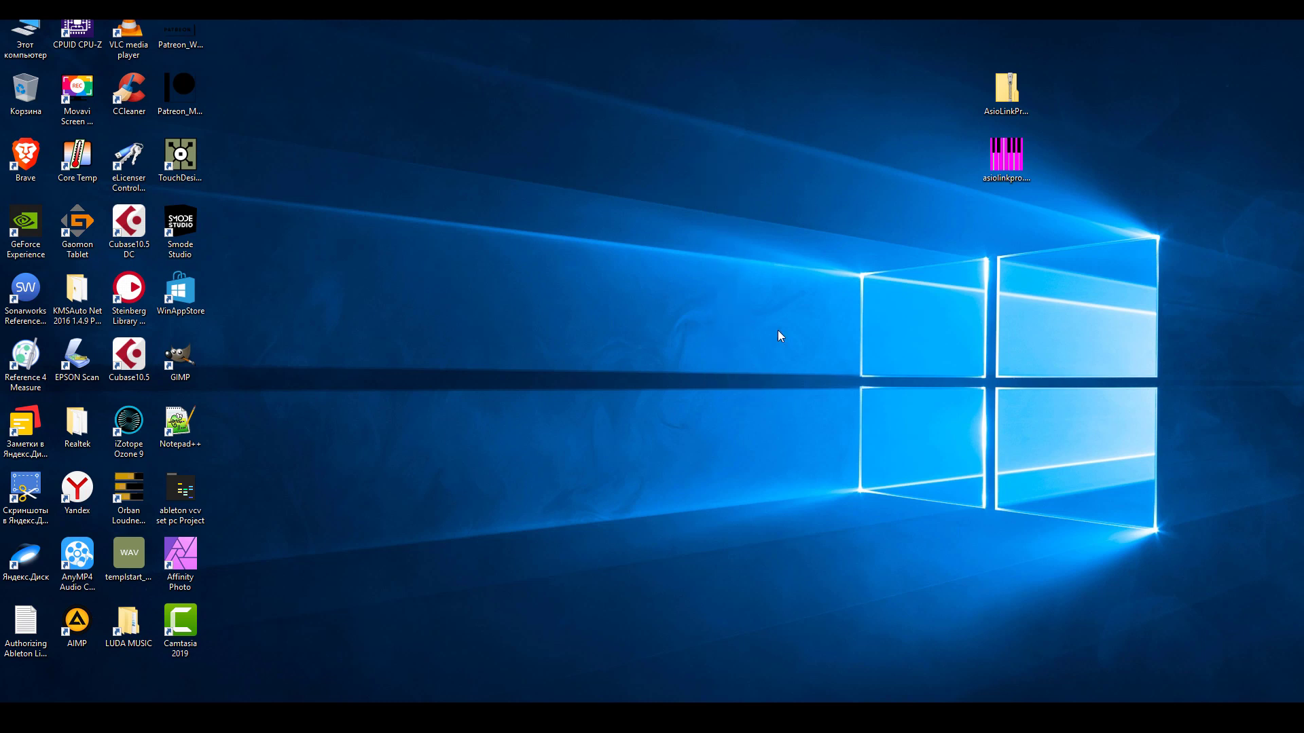
# - Install ASIO Link Pro from its desktop installer with the default options, without the 16 stereo WDM devices, and finish the setup
pyautogui.doubleClick(990, 161)
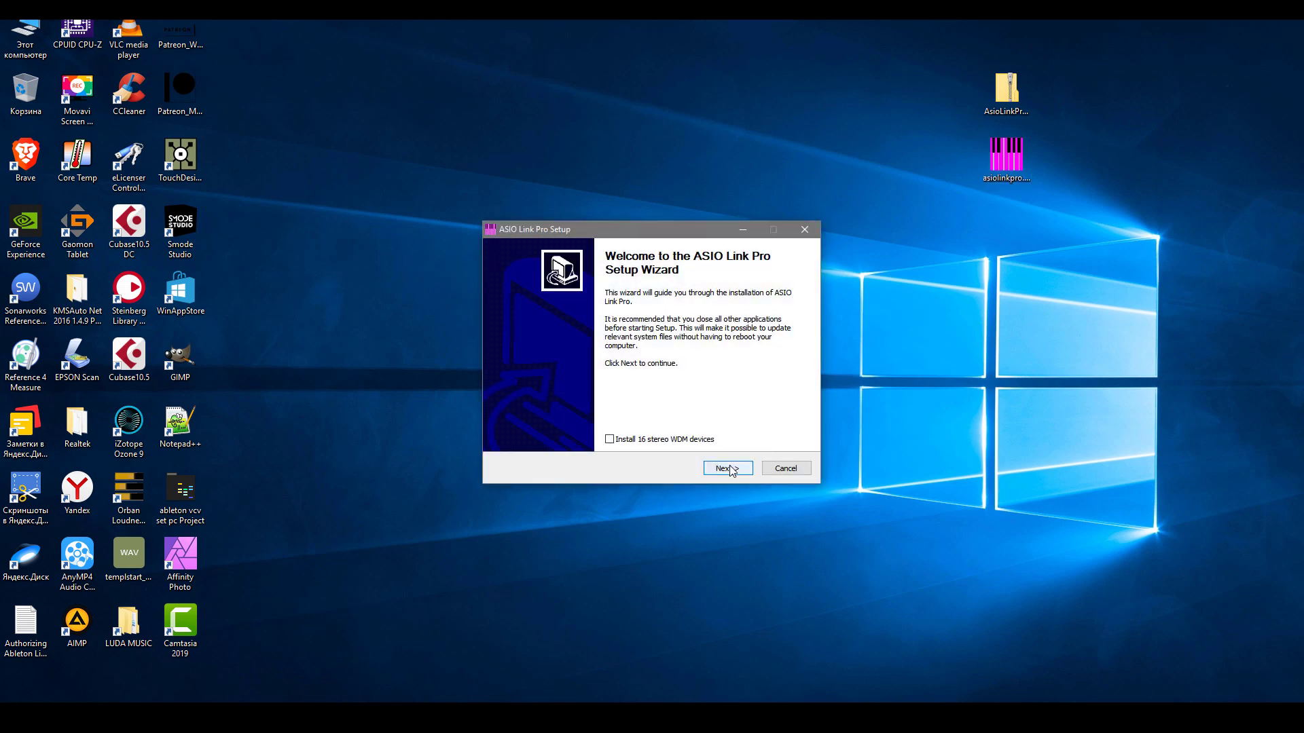
pyautogui.click(736, 468)
pyautogui.click(733, 469)
pyautogui.click(728, 468)
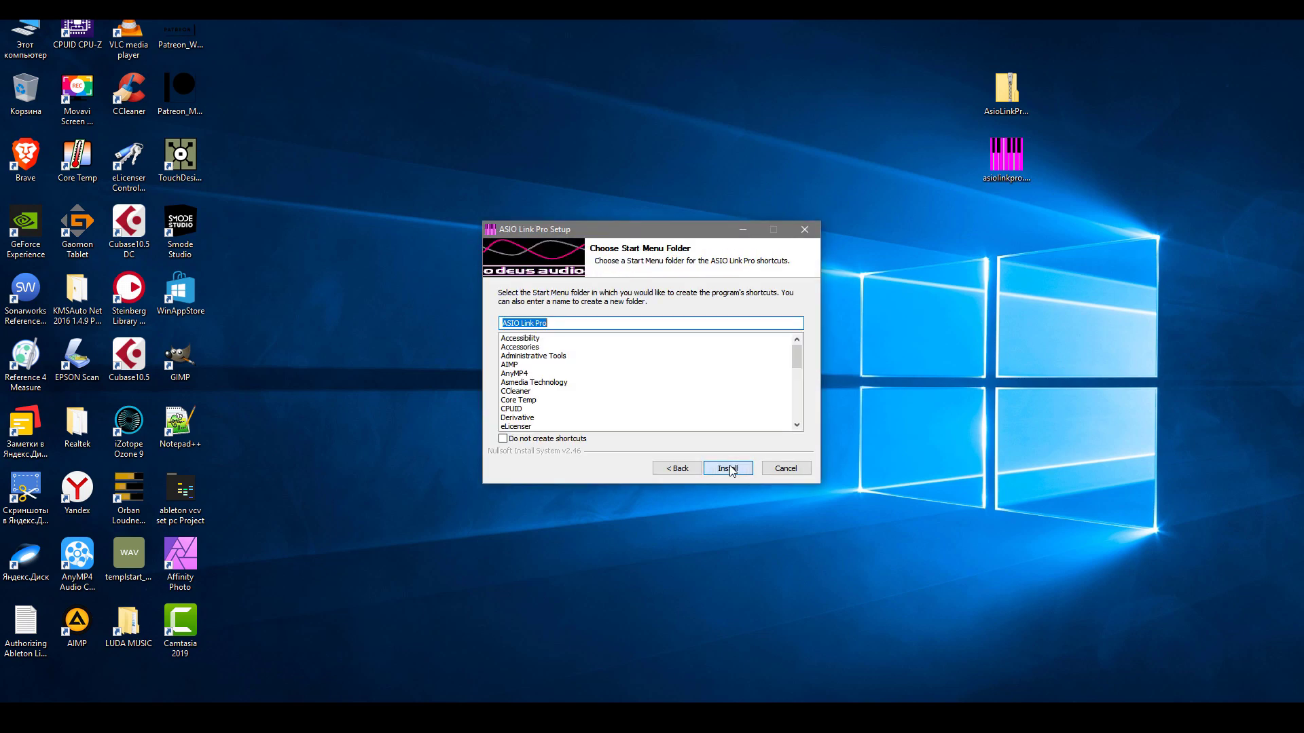
pyautogui.click(728, 468)
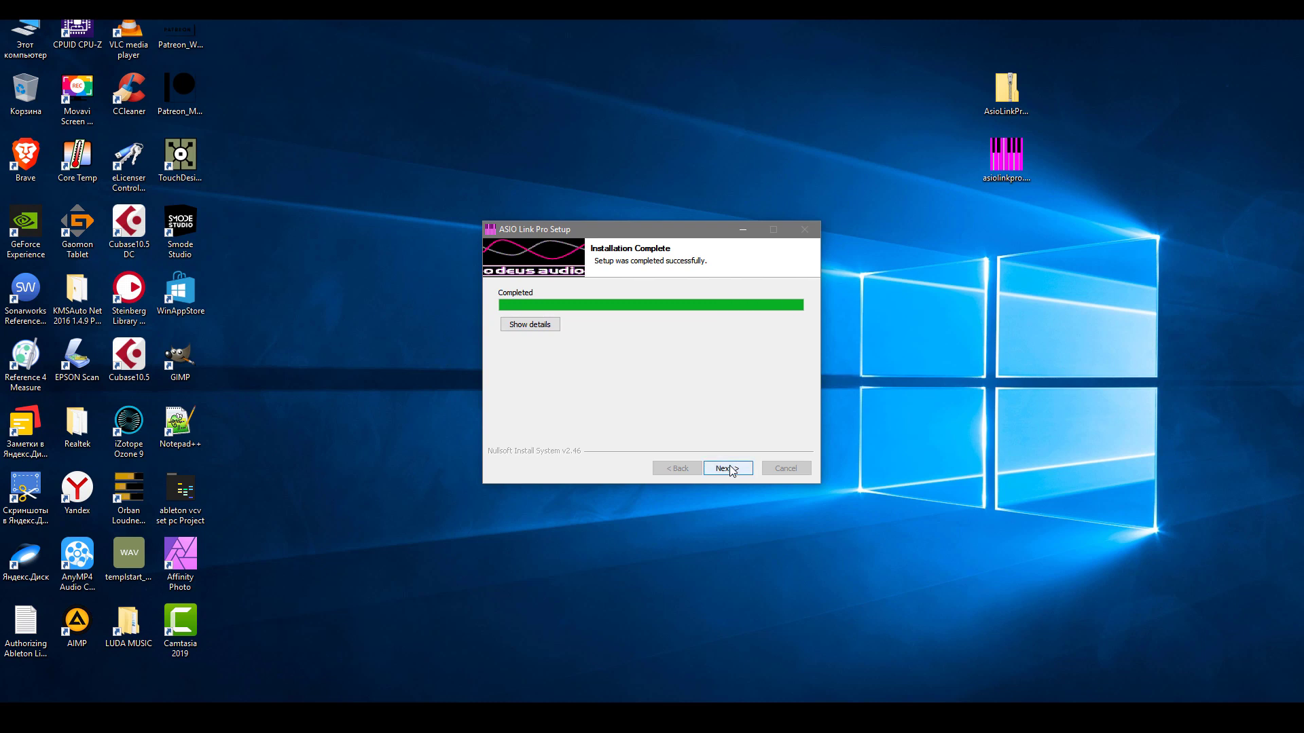
pyautogui.click(728, 469)
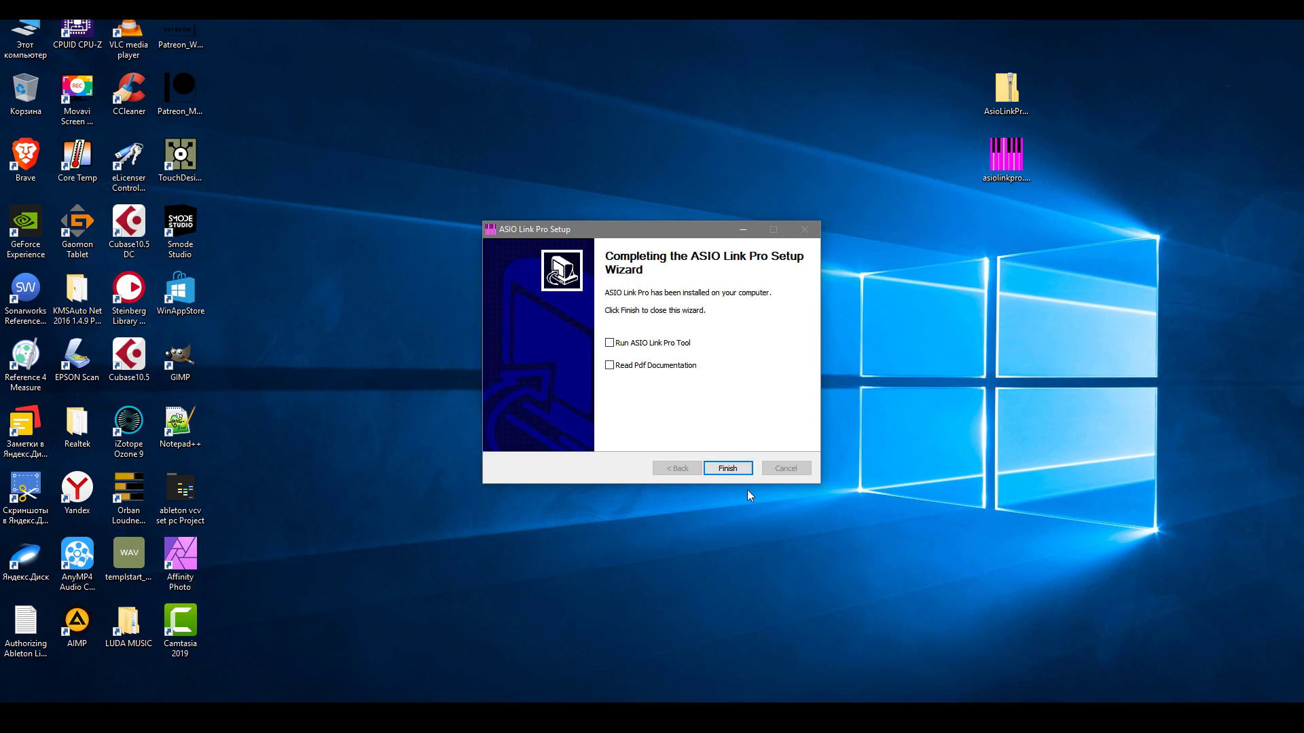
pyautogui.click(727, 468)
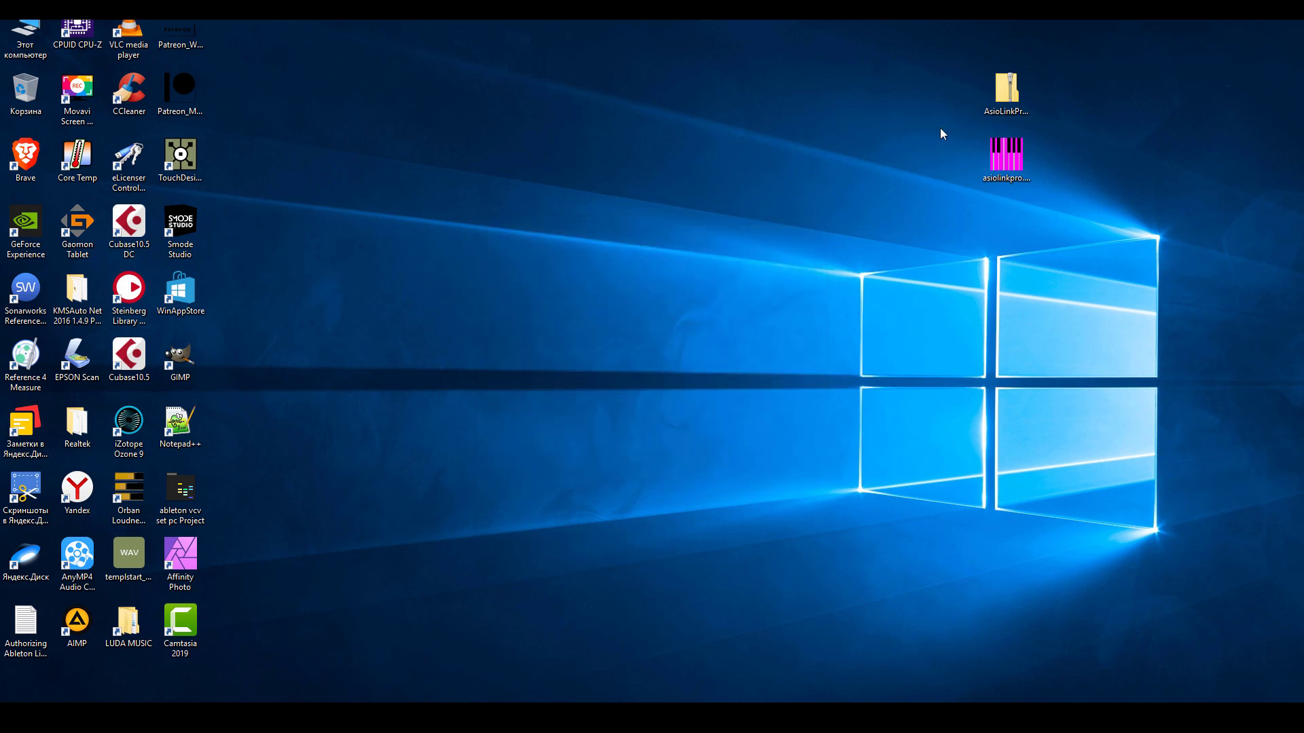
# - Run ASIO Link Pro Patcher.exe from the AsioLinkProToolPatcher.zip archive, apply the 64-bit patch and close the archive window
pyautogui.doubleClick(1001, 89)
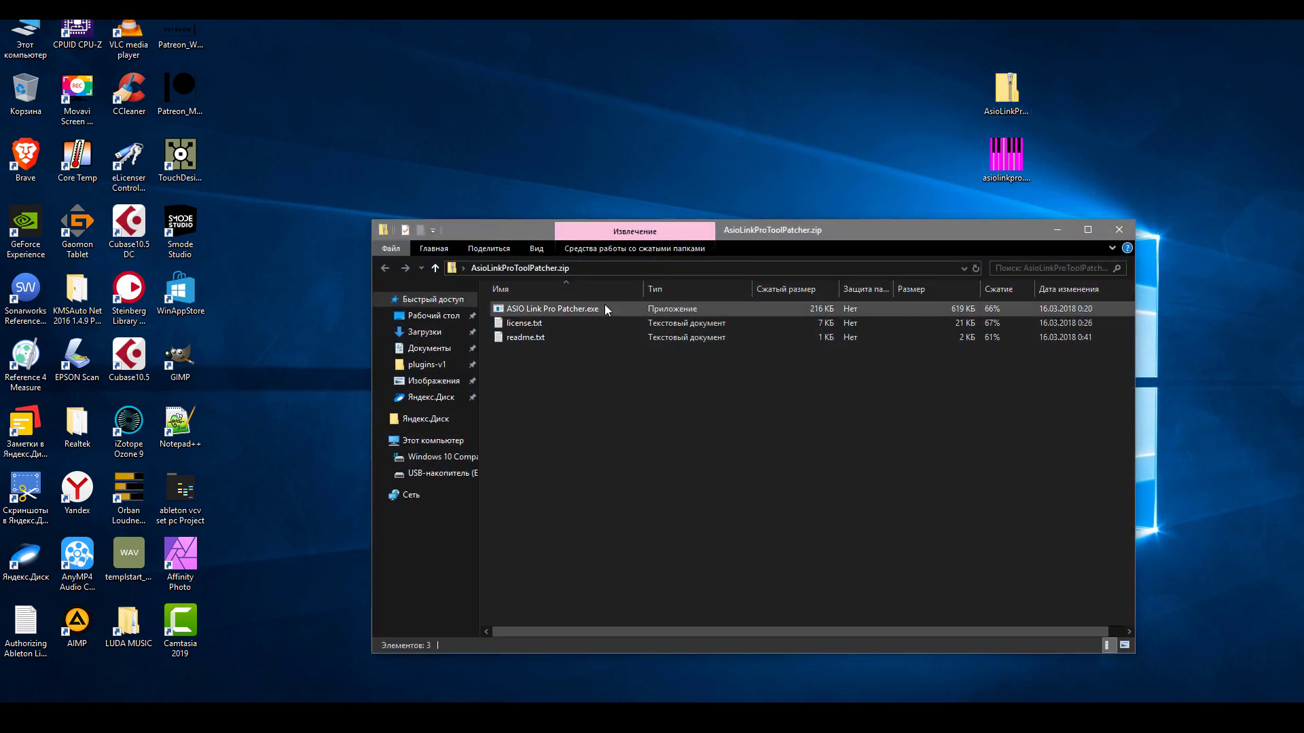
pyautogui.doubleClick(596, 308)
pyautogui.click(675, 387)
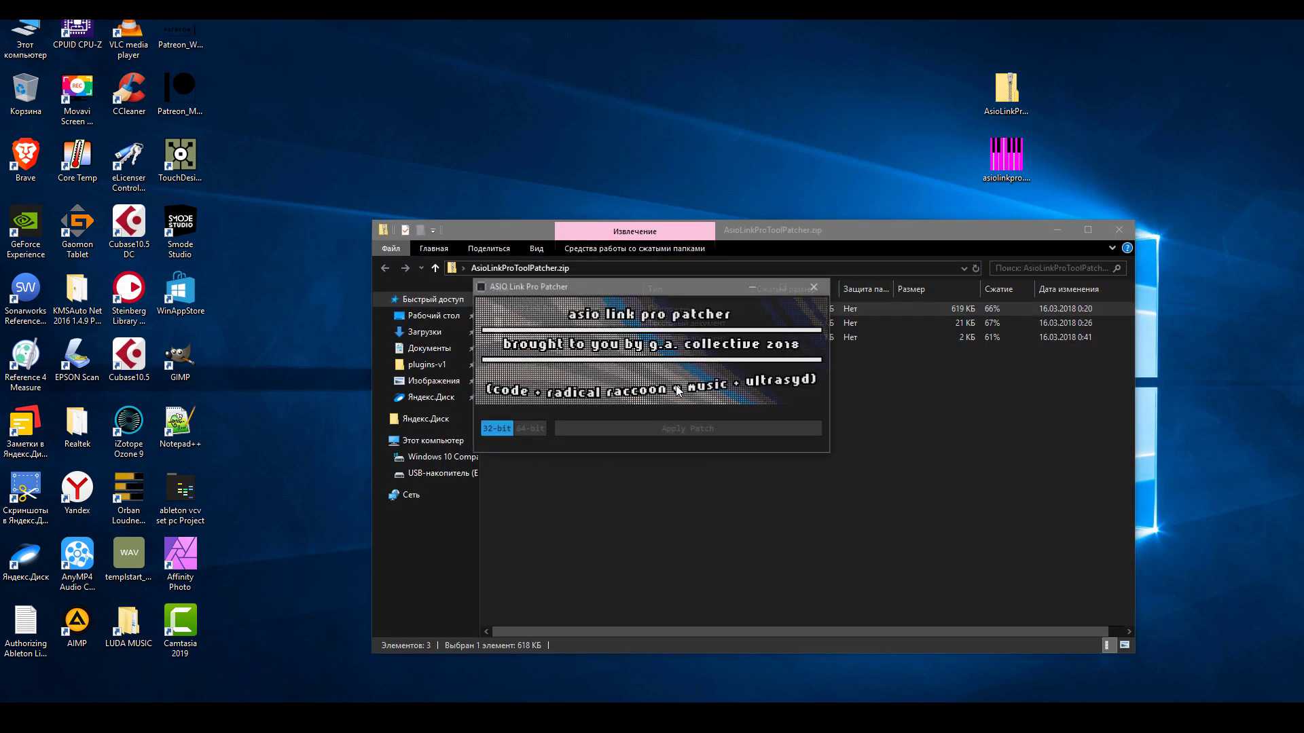
pyautogui.click(529, 429)
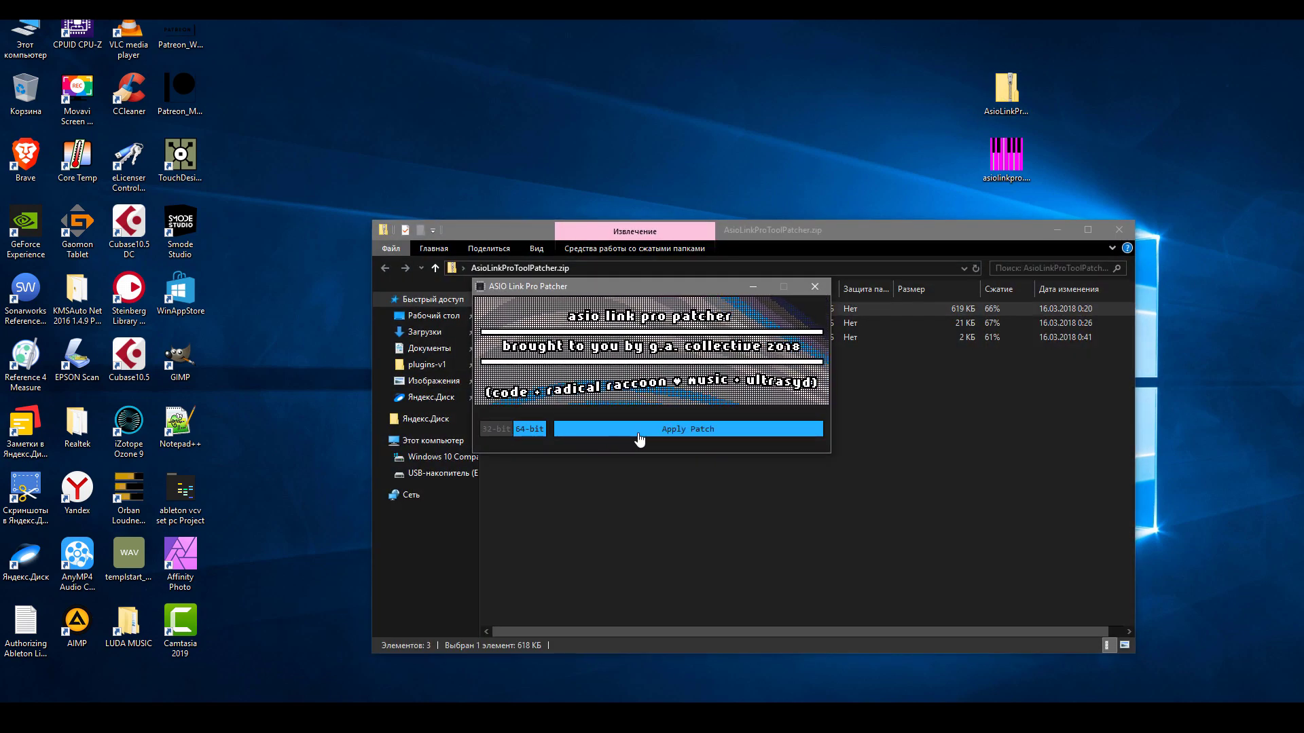
pyautogui.click(639, 435)
pyautogui.click(730, 398)
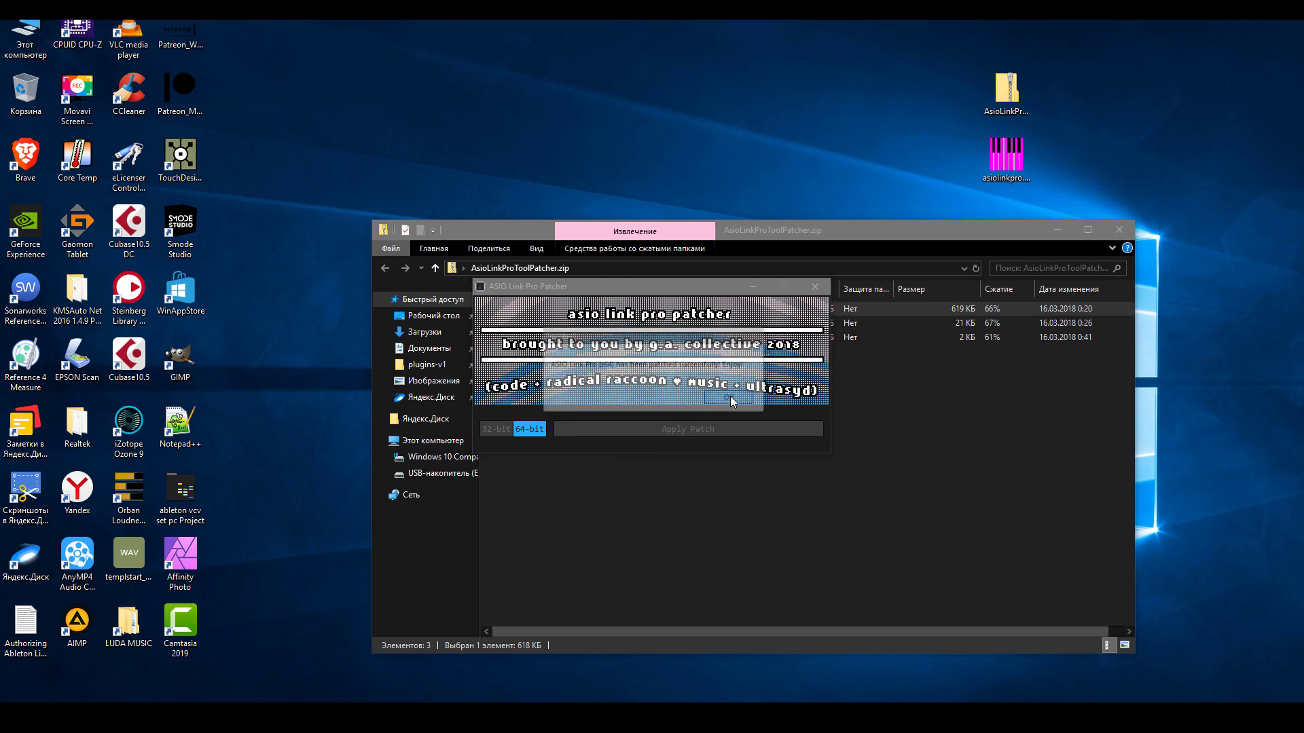
pyautogui.click(1120, 231)
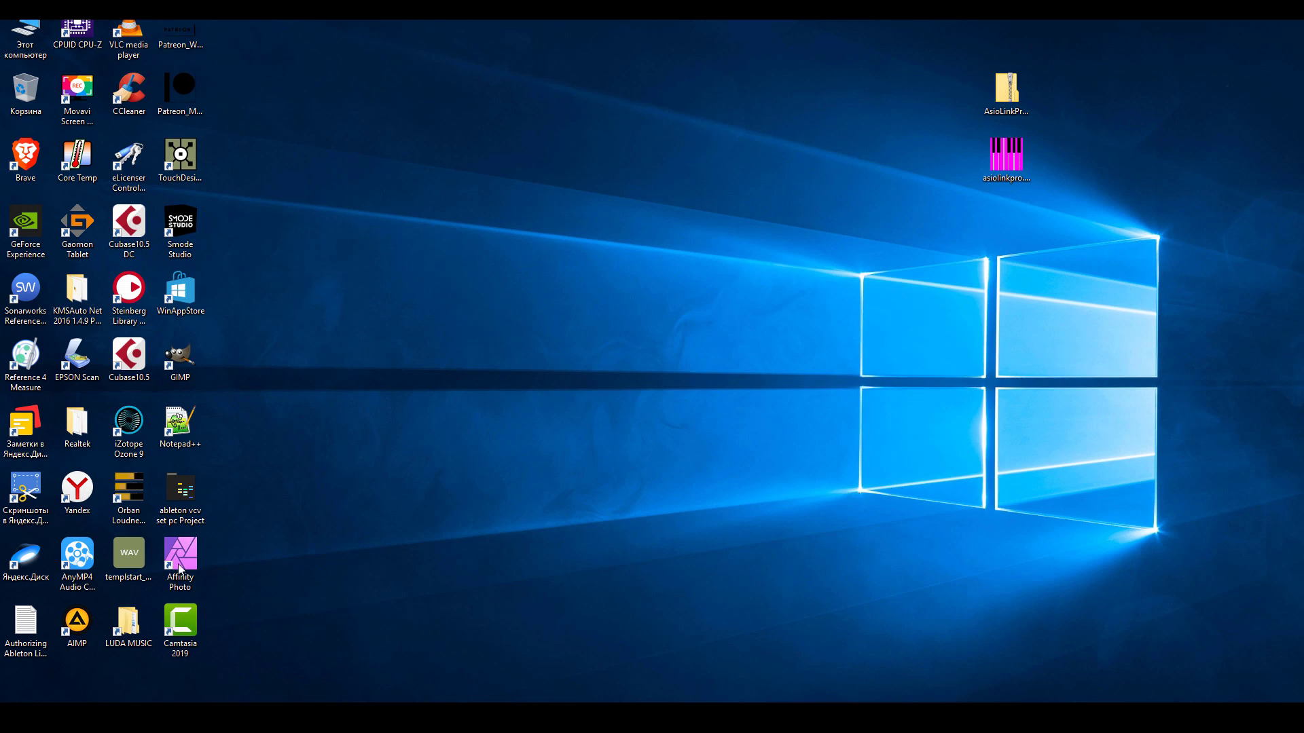
# - Launch ASIO Link Pro Tool and move its window to the middle of the desktop
pyautogui.click(17, 697)
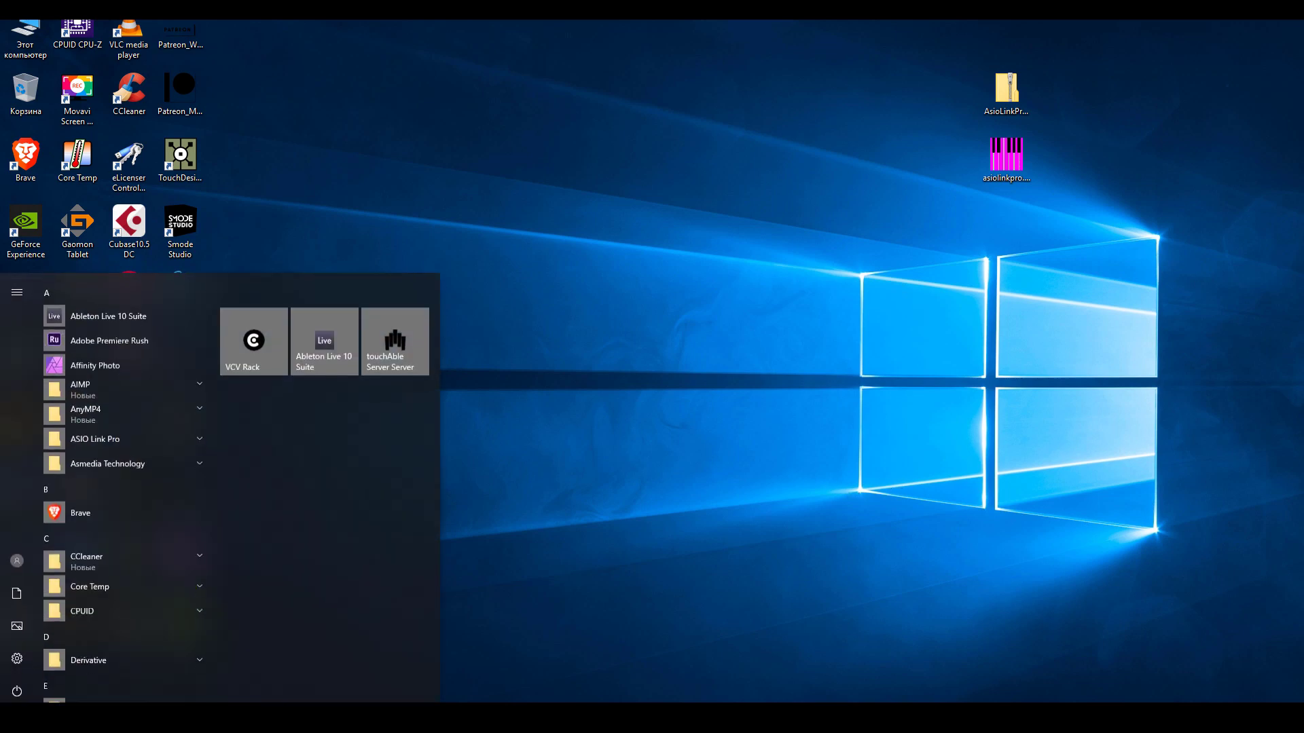
pyautogui.click(145, 443)
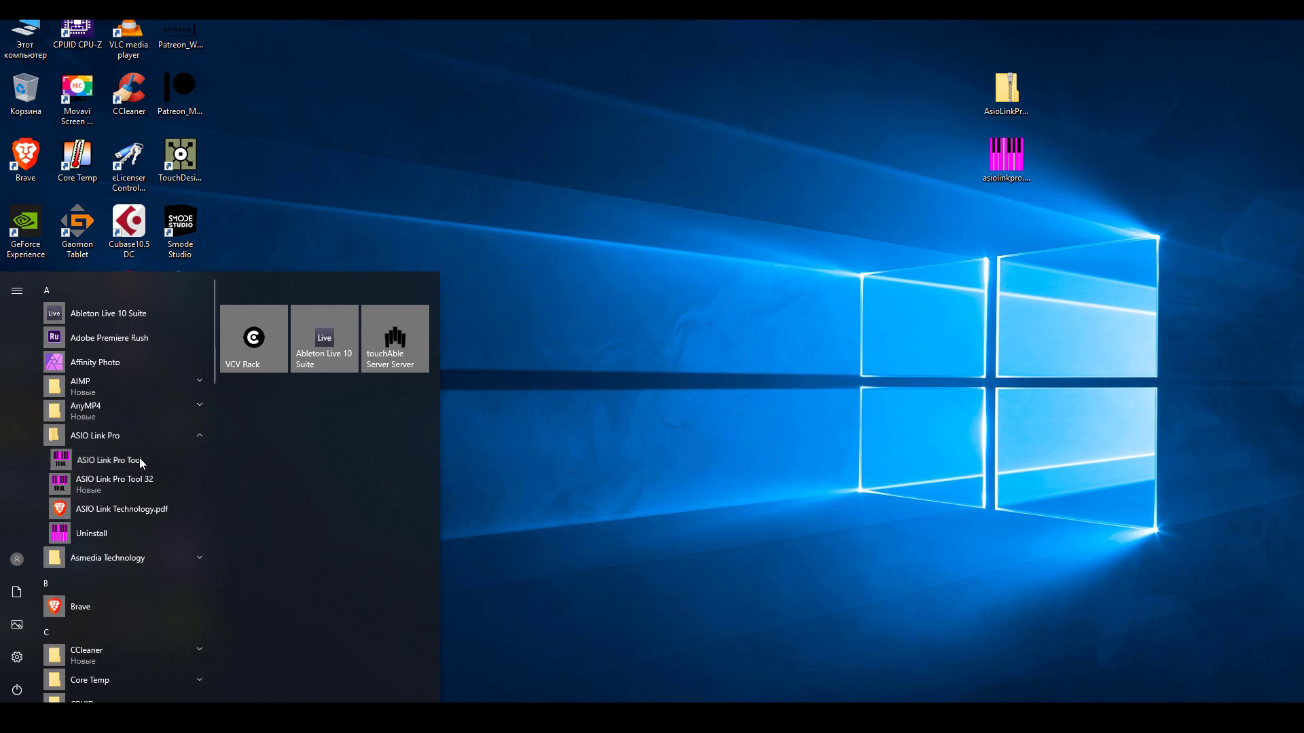
pyautogui.click(140, 460)
pyautogui.moveTo(162, 60); pyautogui.dragTo(645, 266)
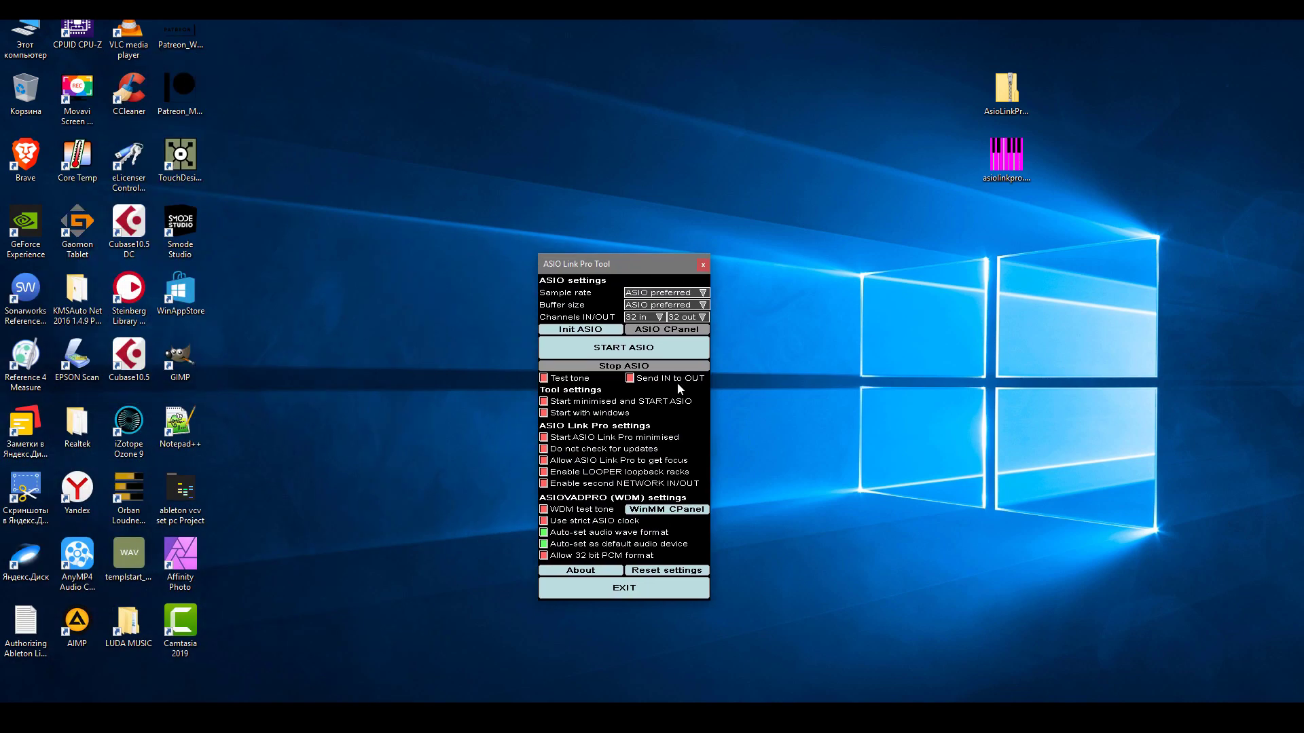
# - Enable Do not check for updates and LOOPER loopback racks, disable Auto-set as default audio device, and exit the tool
pyautogui.click(544, 450)
pyautogui.click(544, 473)
pyautogui.click(544, 544)
pyautogui.click(623, 589)
# - Launch Ableton Live 10 Suite with Komplete Audio 6 as the ASIO driver and move the ASIO Link Pro window toward the screen's center
pyautogui.press('super')
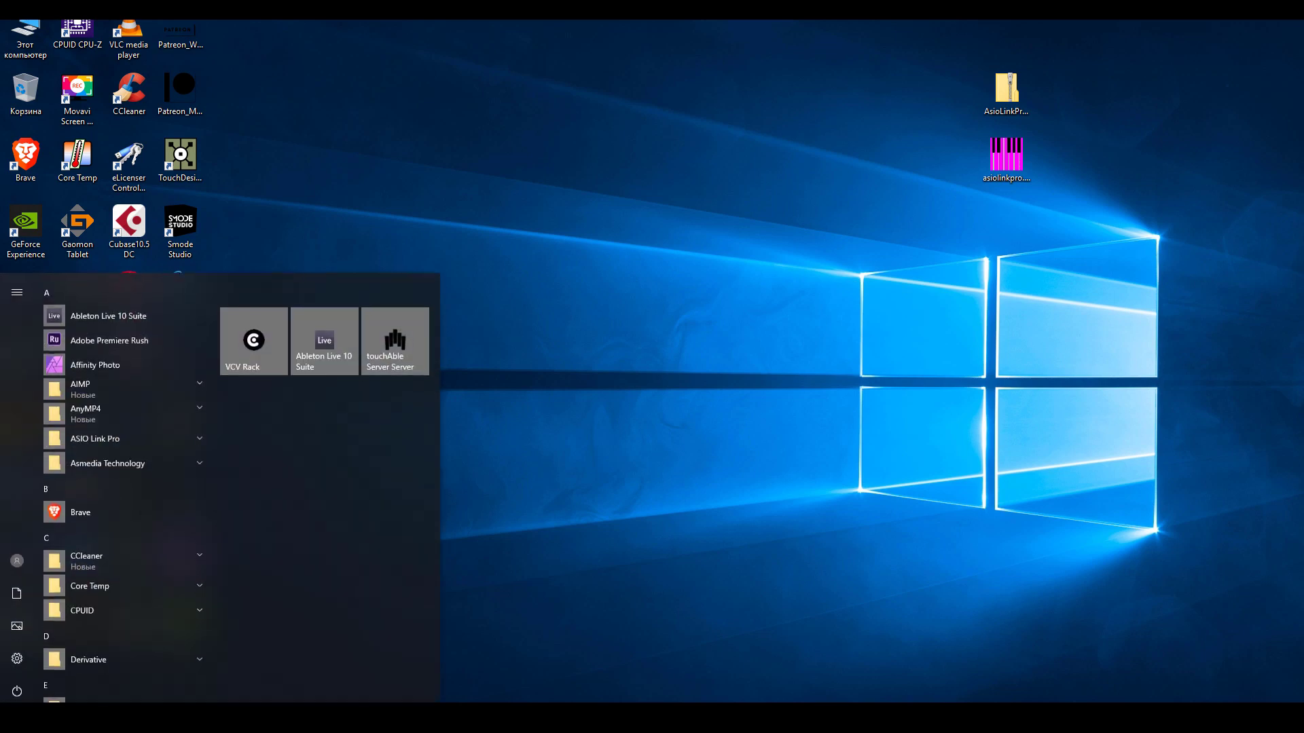
pyautogui.click(327, 354)
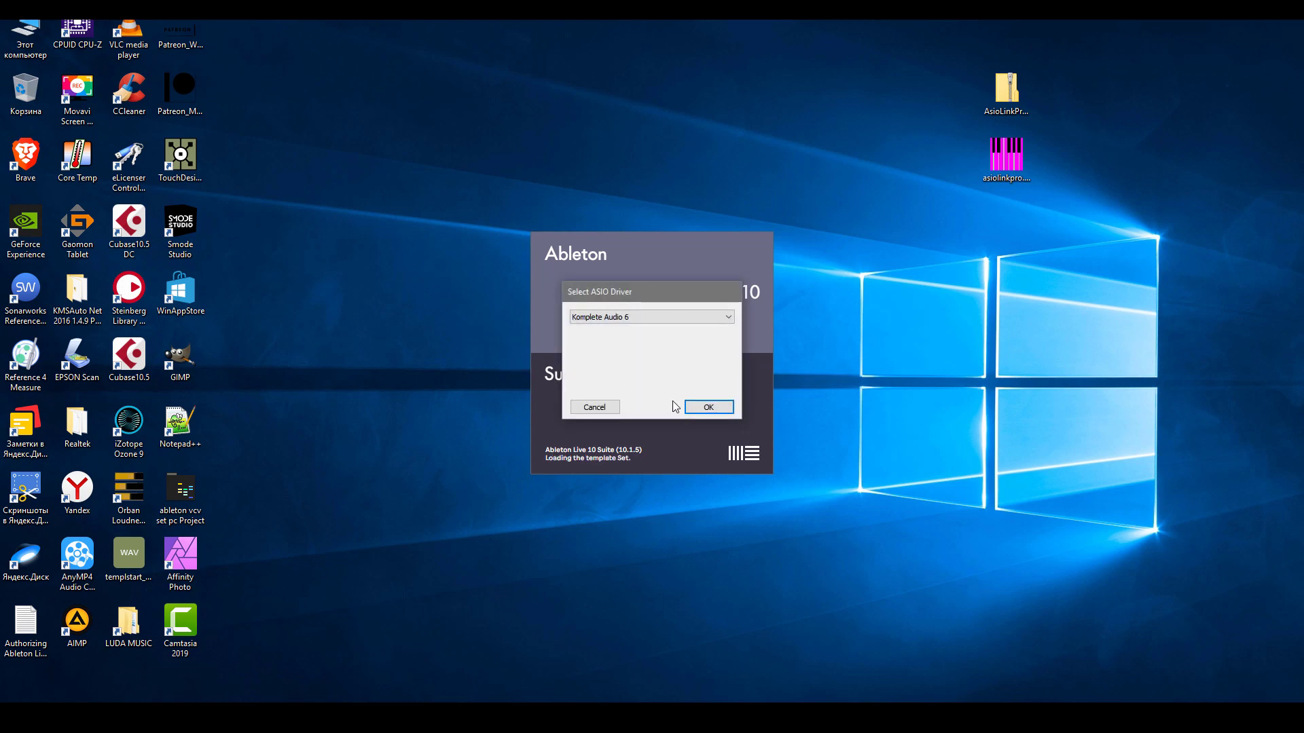
pyautogui.click(700, 409)
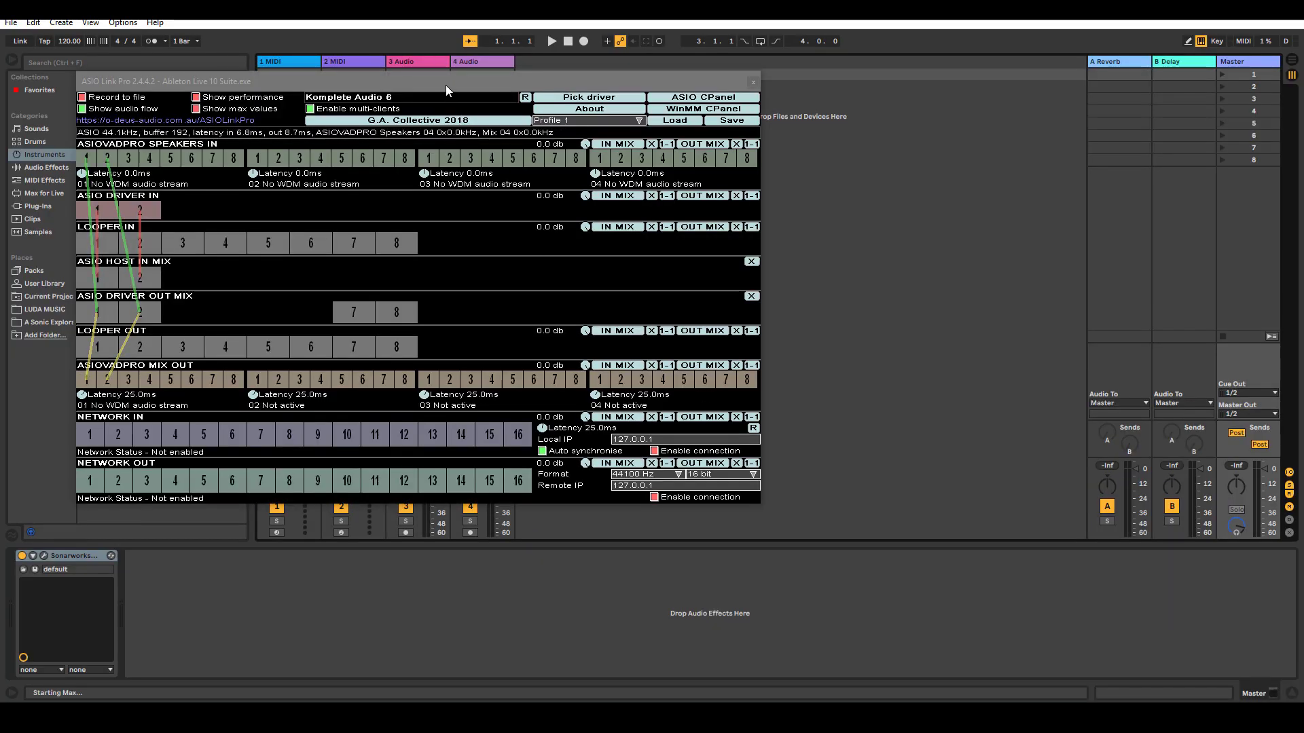
pyautogui.moveTo(446, 85); pyautogui.dragTo(709, 140)
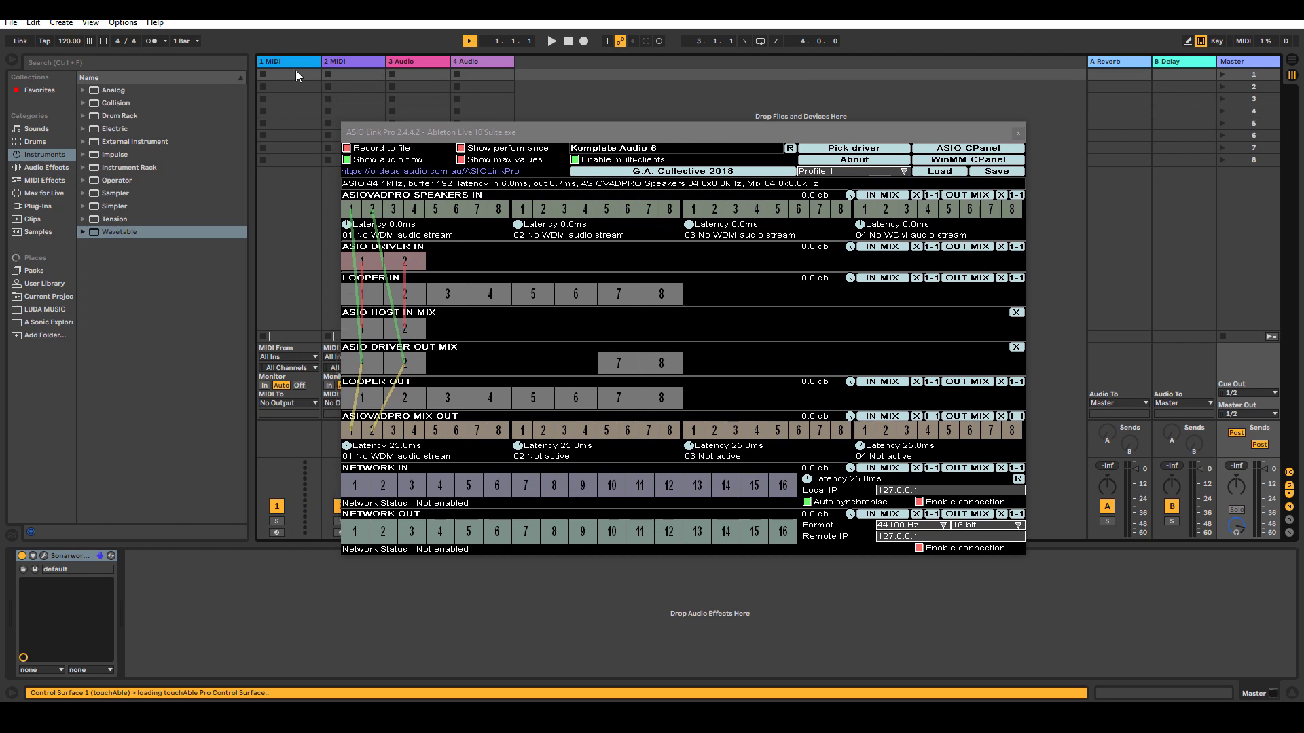
# - In Live's audio preferences, switch the audio device to No Device and back to ASIO Link Pro, and dismiss the ASIO Link Pro window
pyautogui.click(123, 22)
pyautogui.click(174, 389)
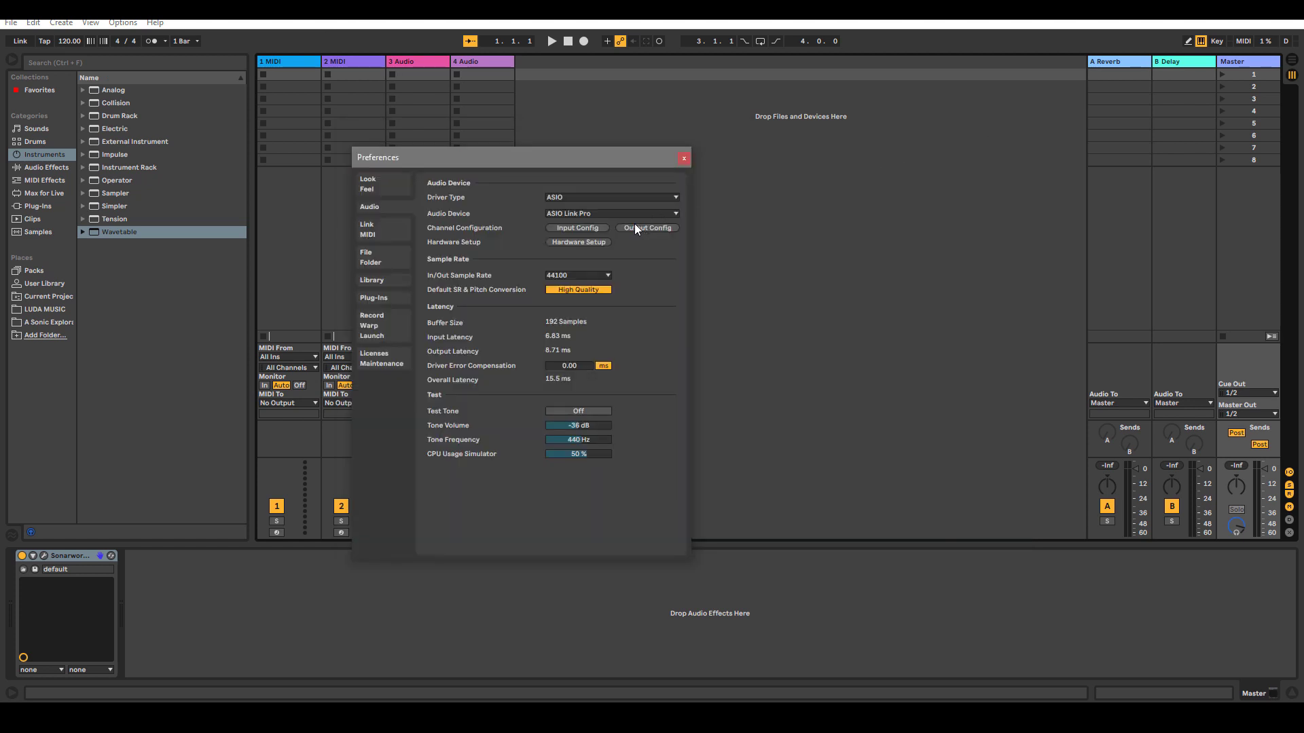
pyautogui.click(573, 214)
pyautogui.click(577, 222)
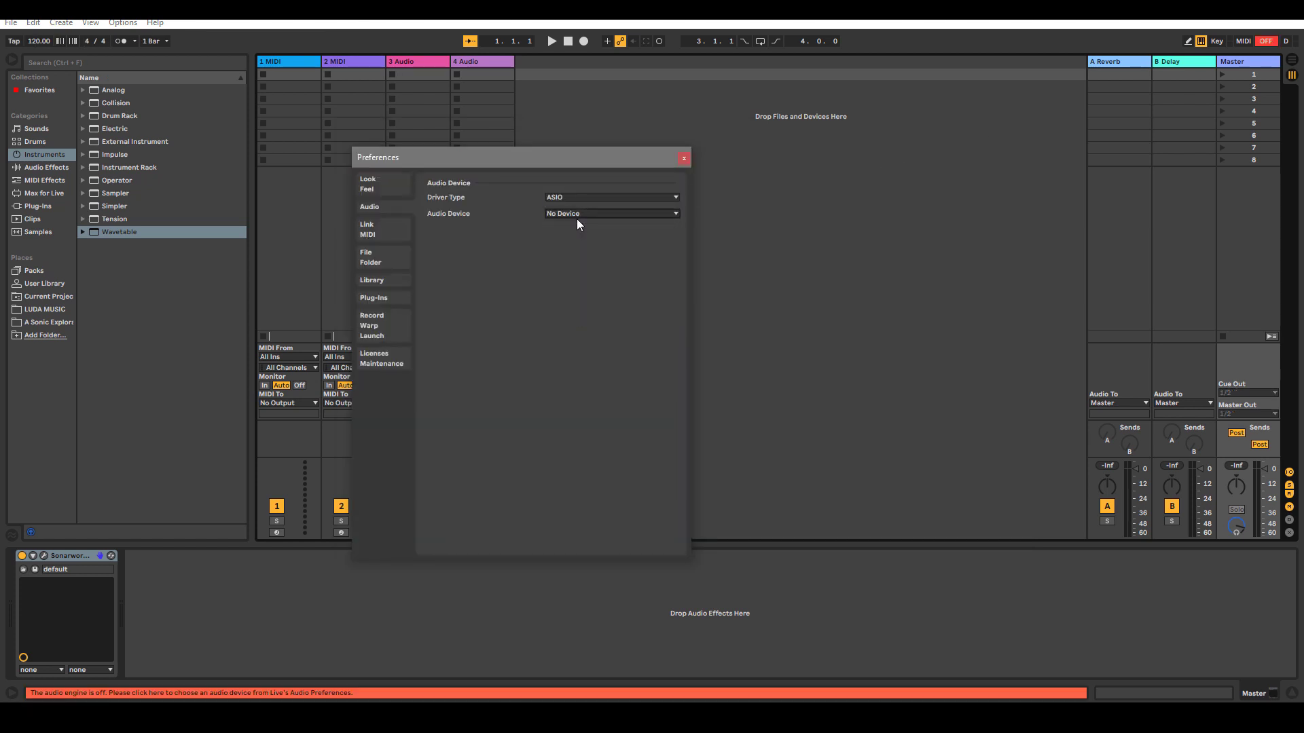
pyautogui.click(576, 216)
pyautogui.click(589, 243)
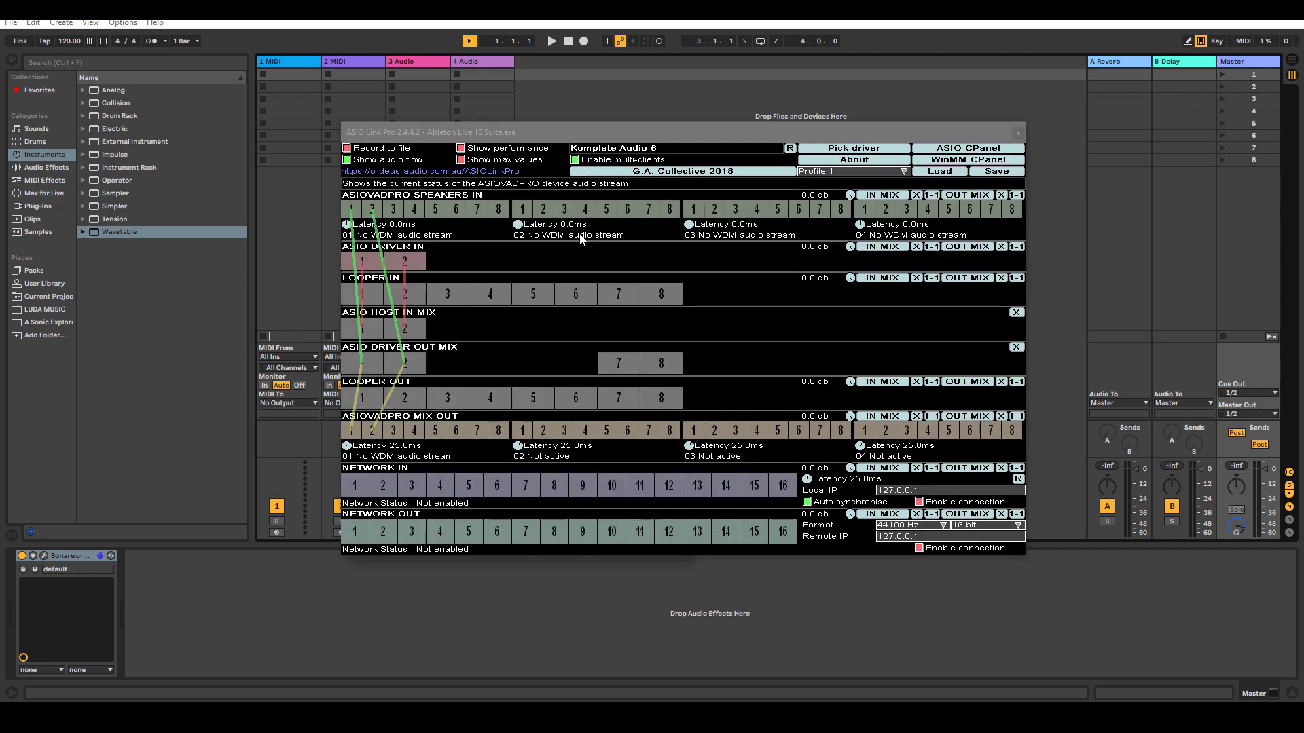
pyautogui.click(1019, 134)
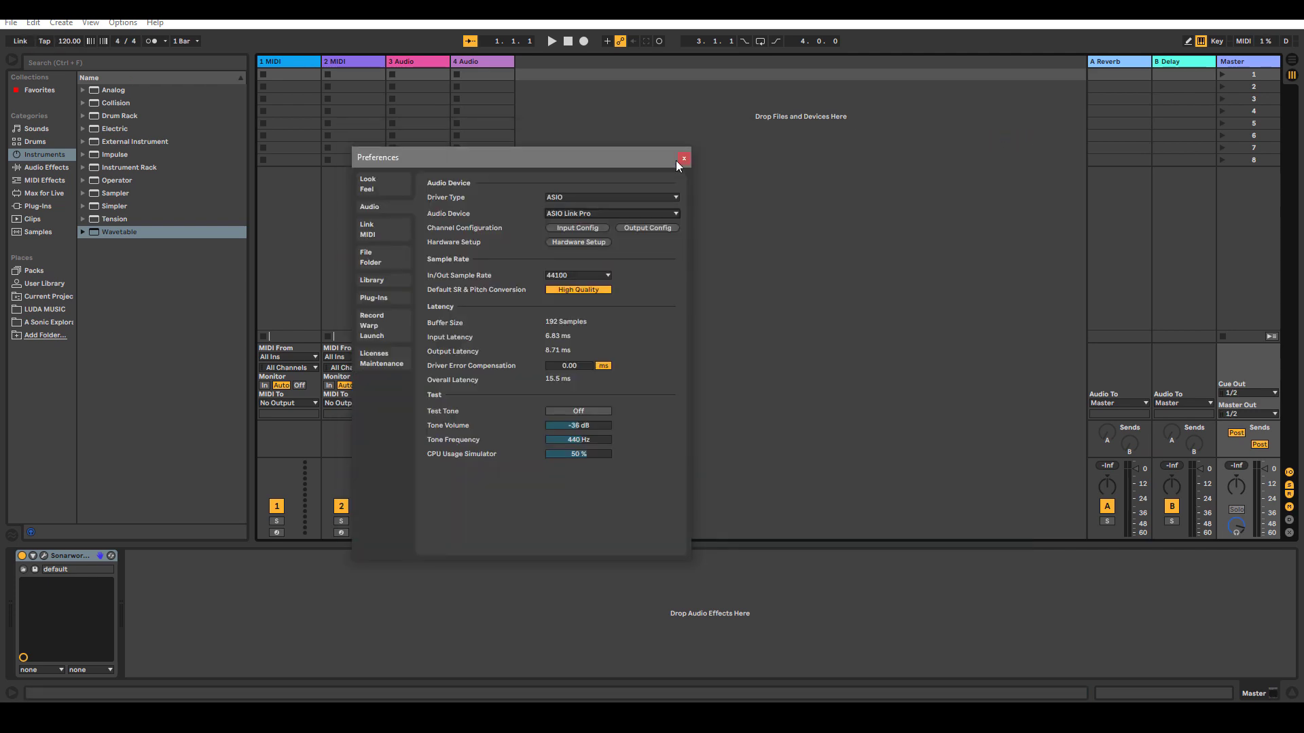
# - Switch mono outputs 7 & 8 off and back on in the output configuration, confirm, and dismiss the ASIO Link Pro window
pyautogui.click(643, 229)
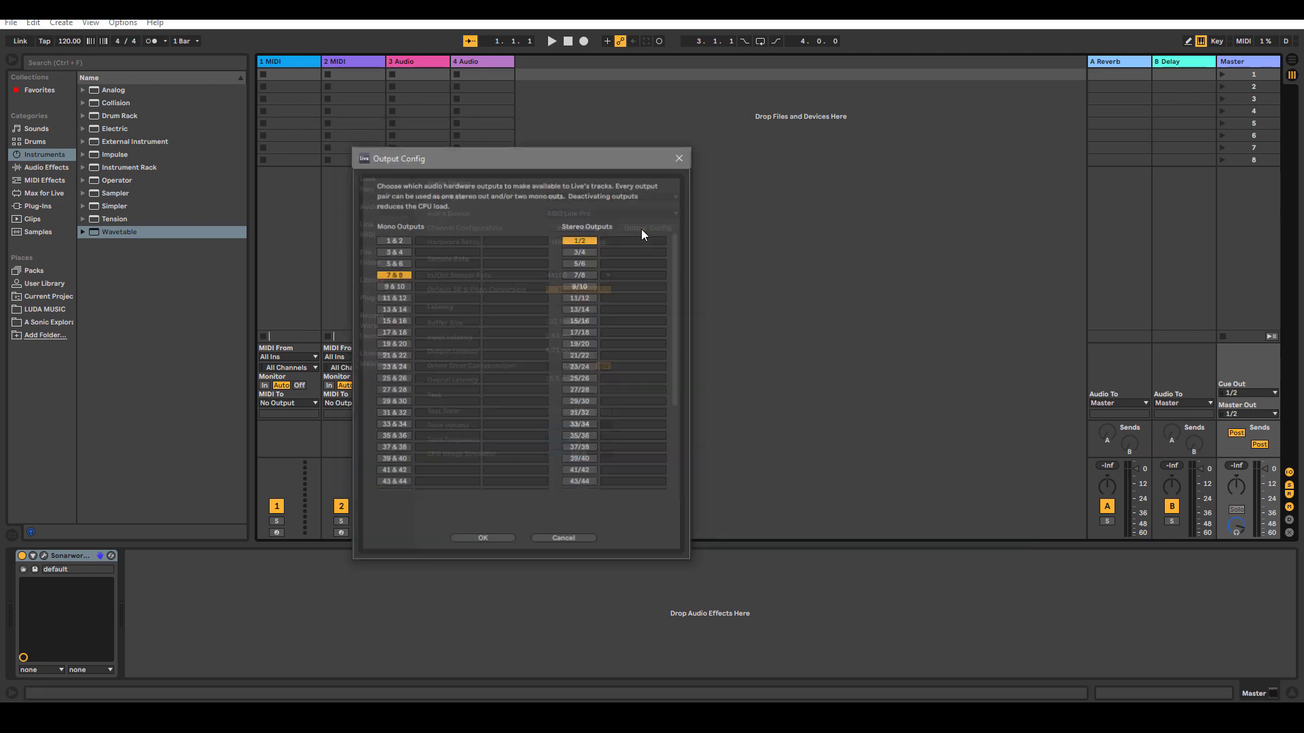
pyautogui.click(399, 278)
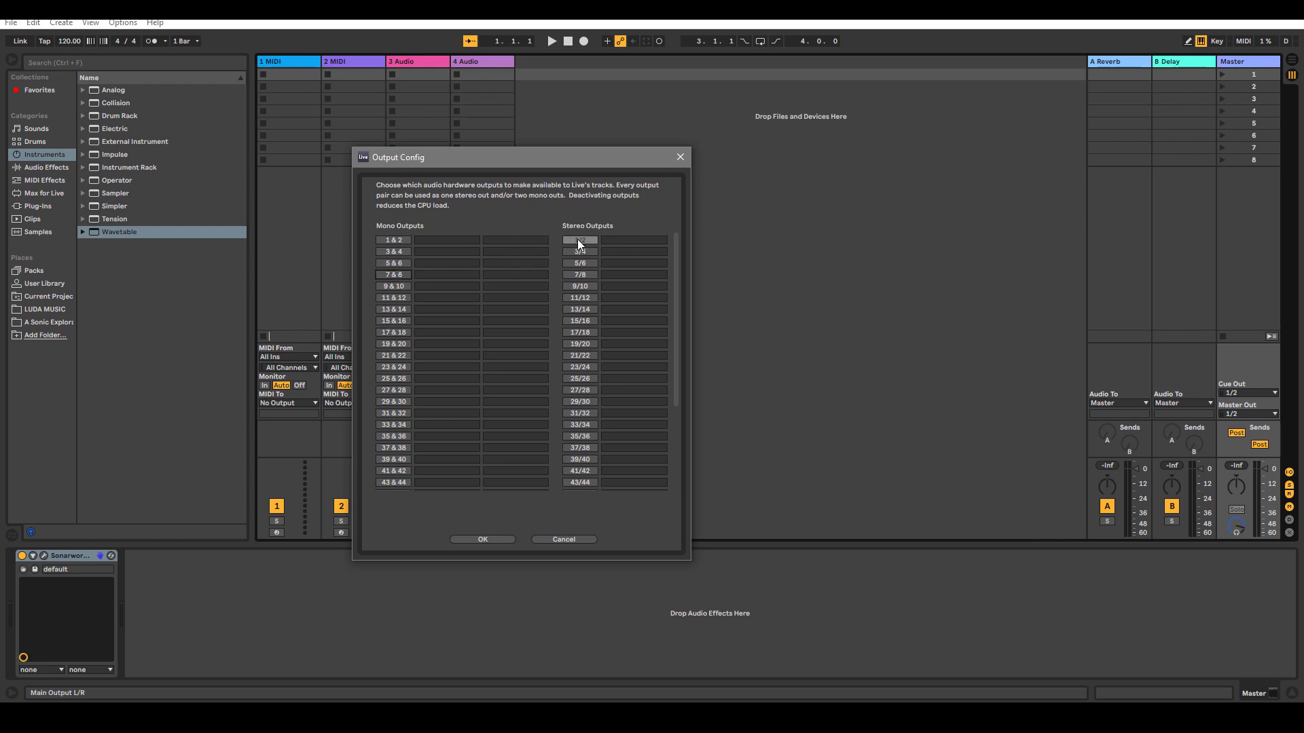
pyautogui.click(402, 274)
pyautogui.click(486, 538)
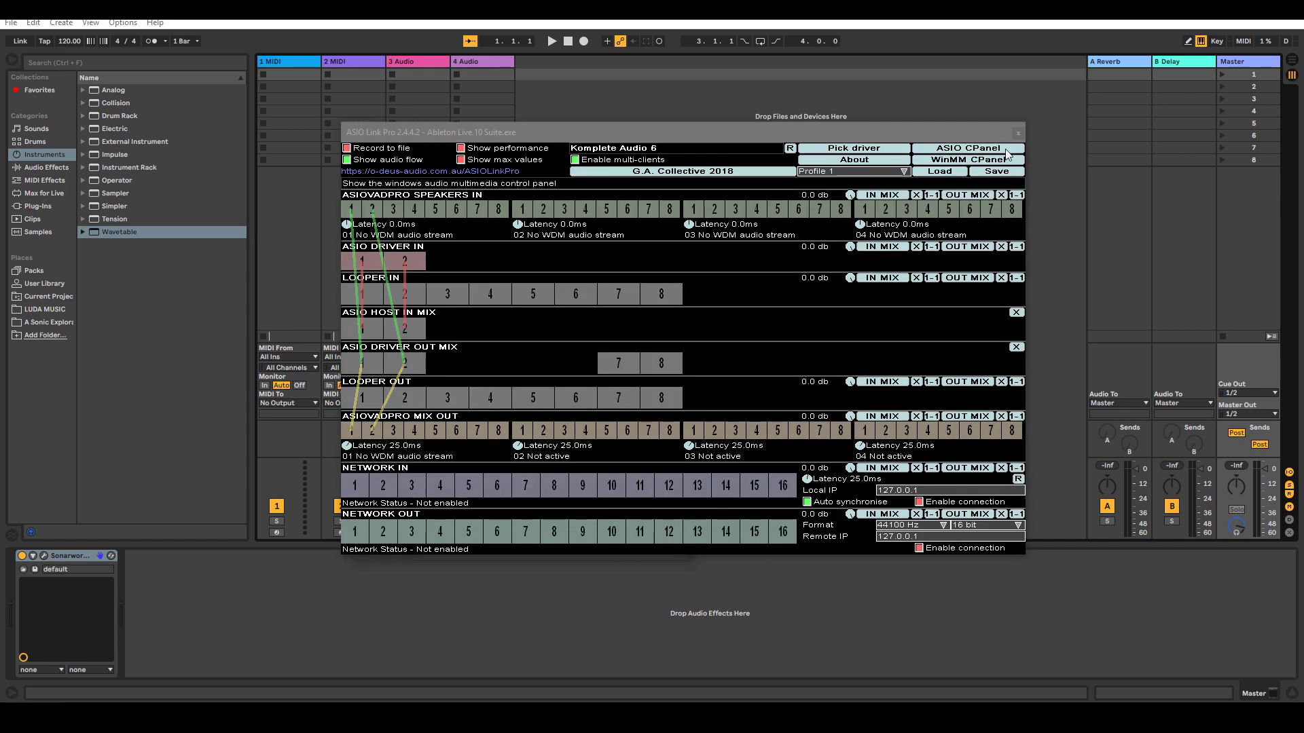
pyautogui.click(1019, 133)
# - In the input configuration, disable mono inputs 1 & 2, enable stereo inputs 3/4 through 31/32, confirm and close the preferences
pyautogui.click(578, 229)
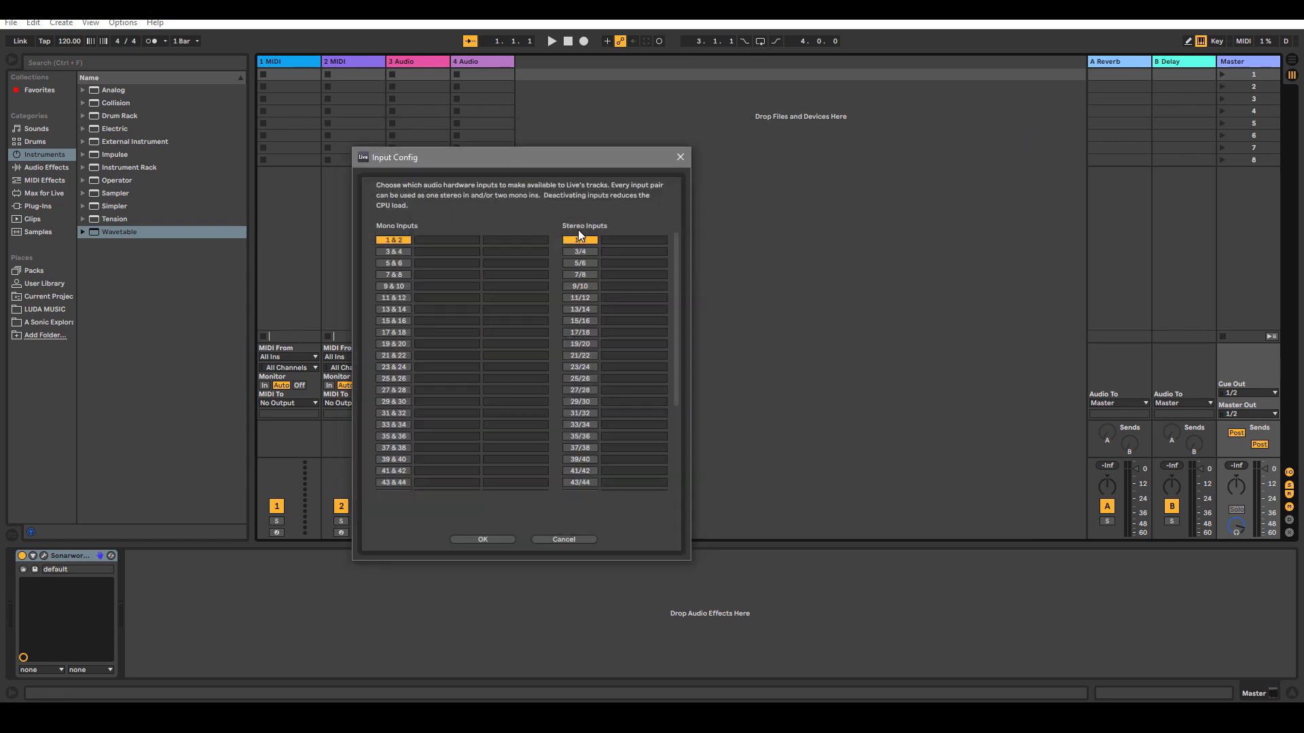
pyautogui.click(394, 240)
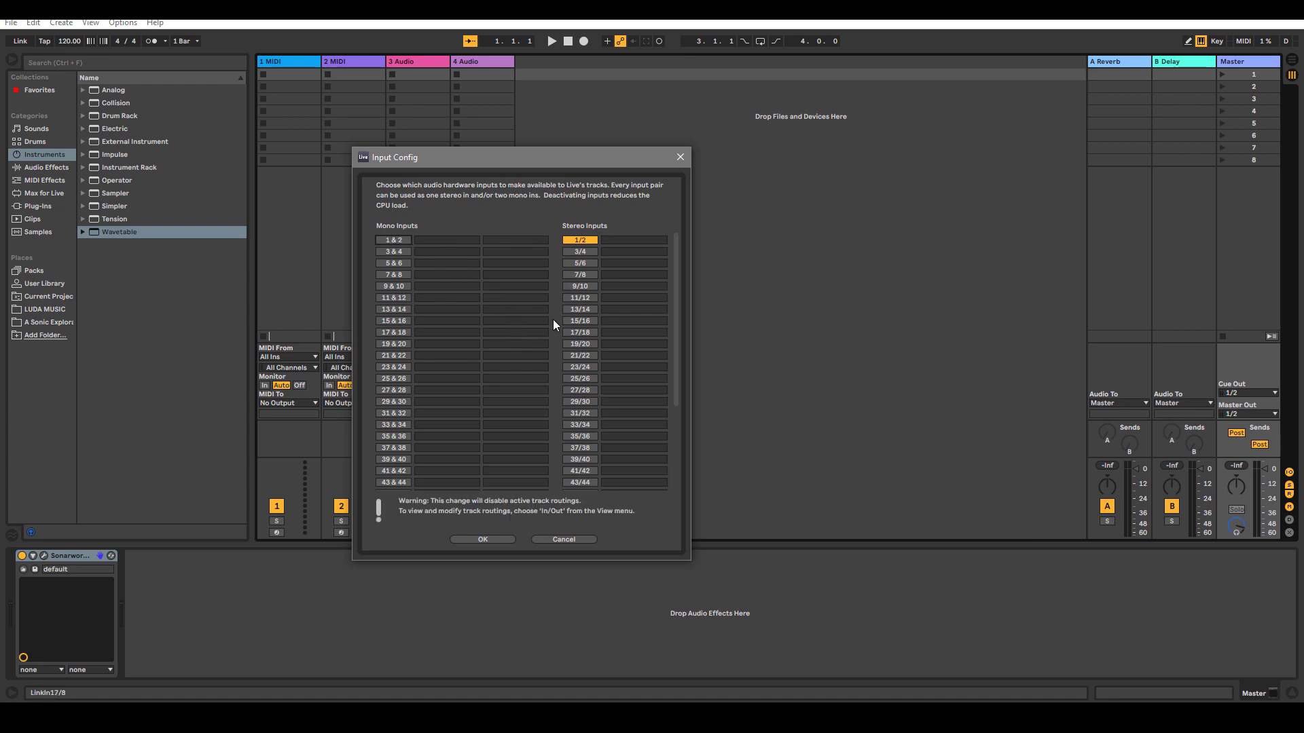
pyautogui.click(590, 252)
pyautogui.click(588, 263)
pyautogui.click(584, 274)
pyautogui.click(581, 286)
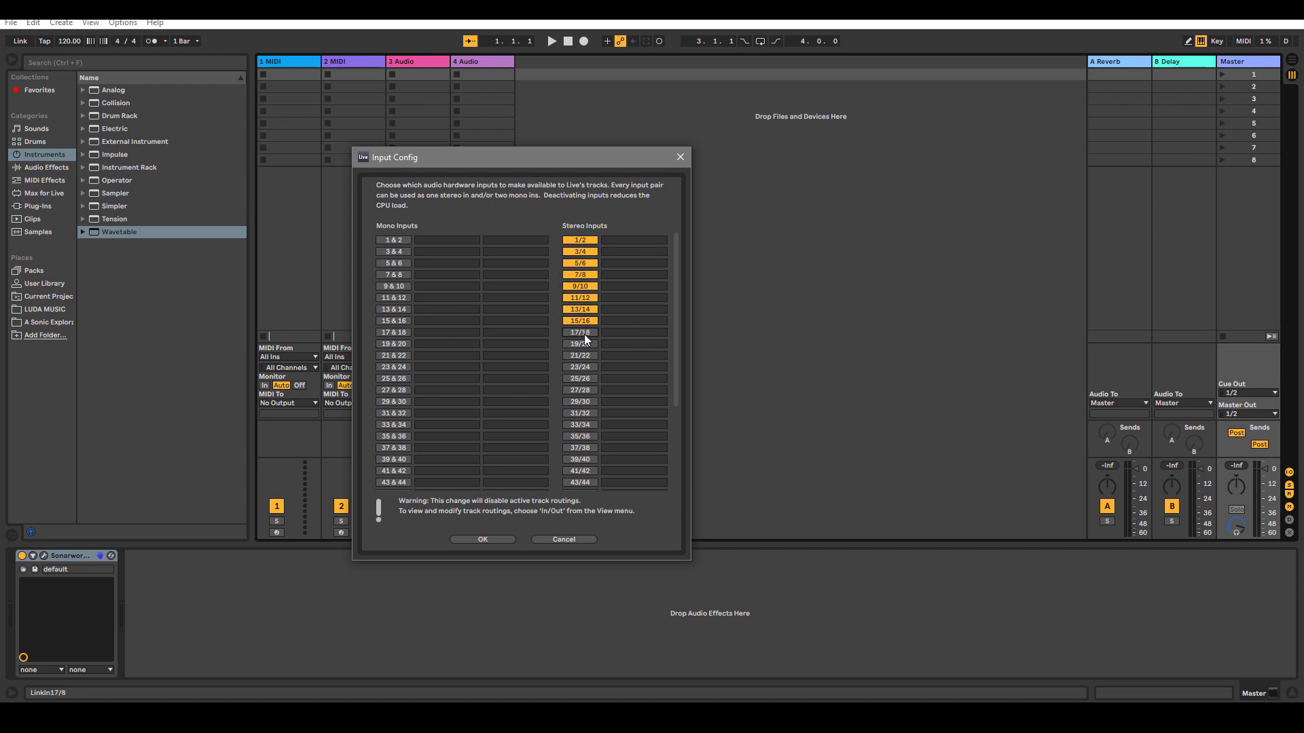
pyautogui.click(585, 378)
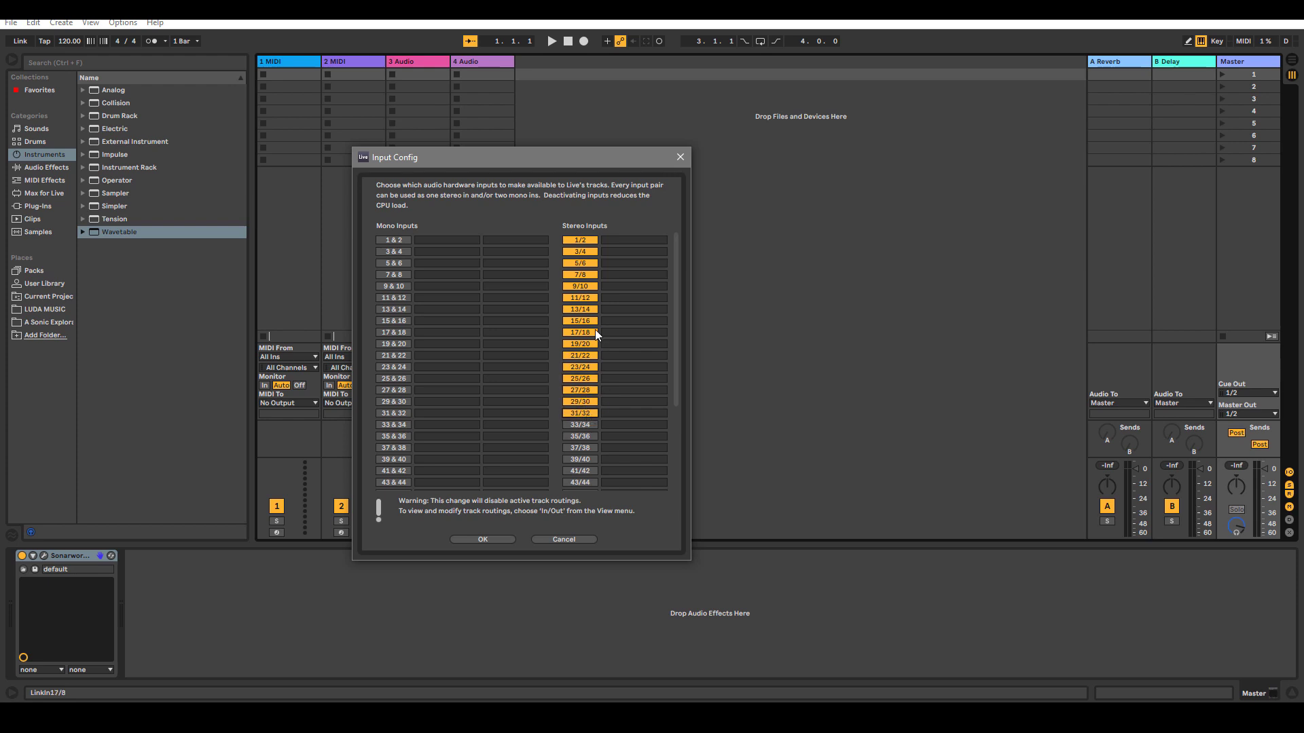
pyautogui.scroll(-5, 595, 330)
pyautogui.scroll(5, 593, 333)
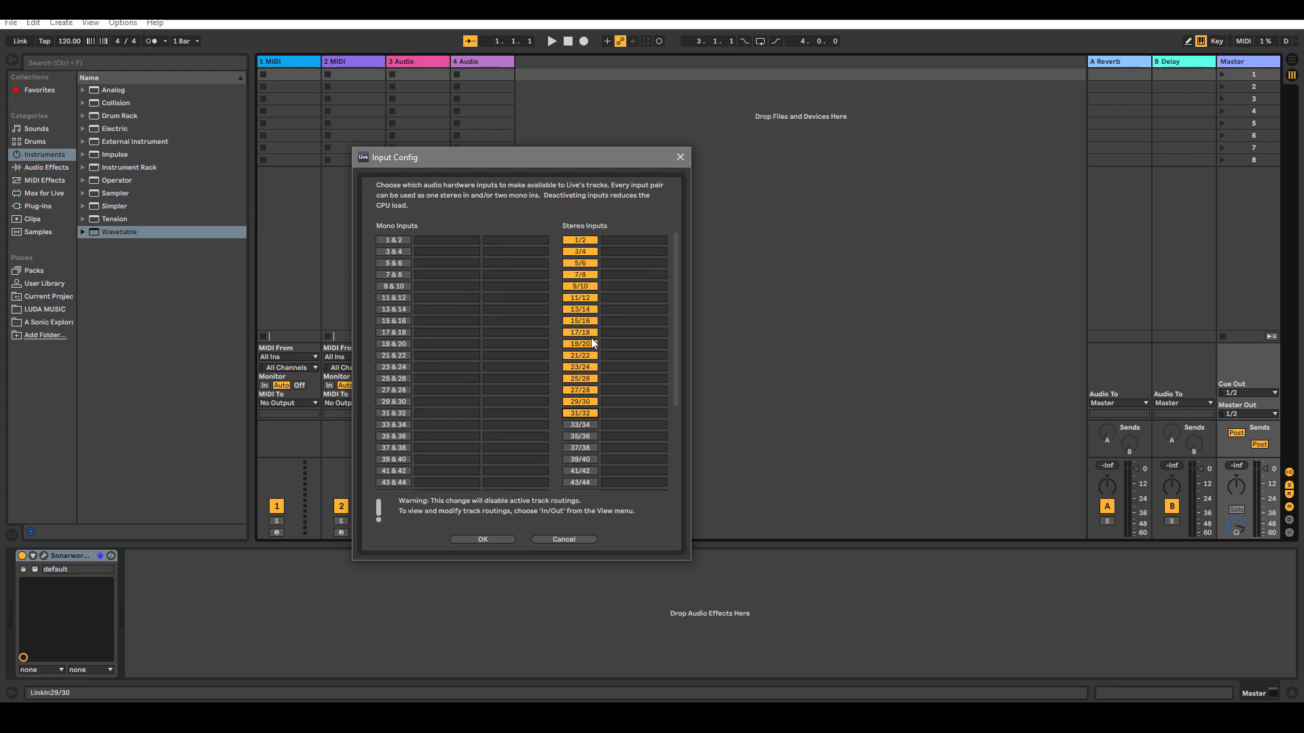
pyautogui.click(493, 540)
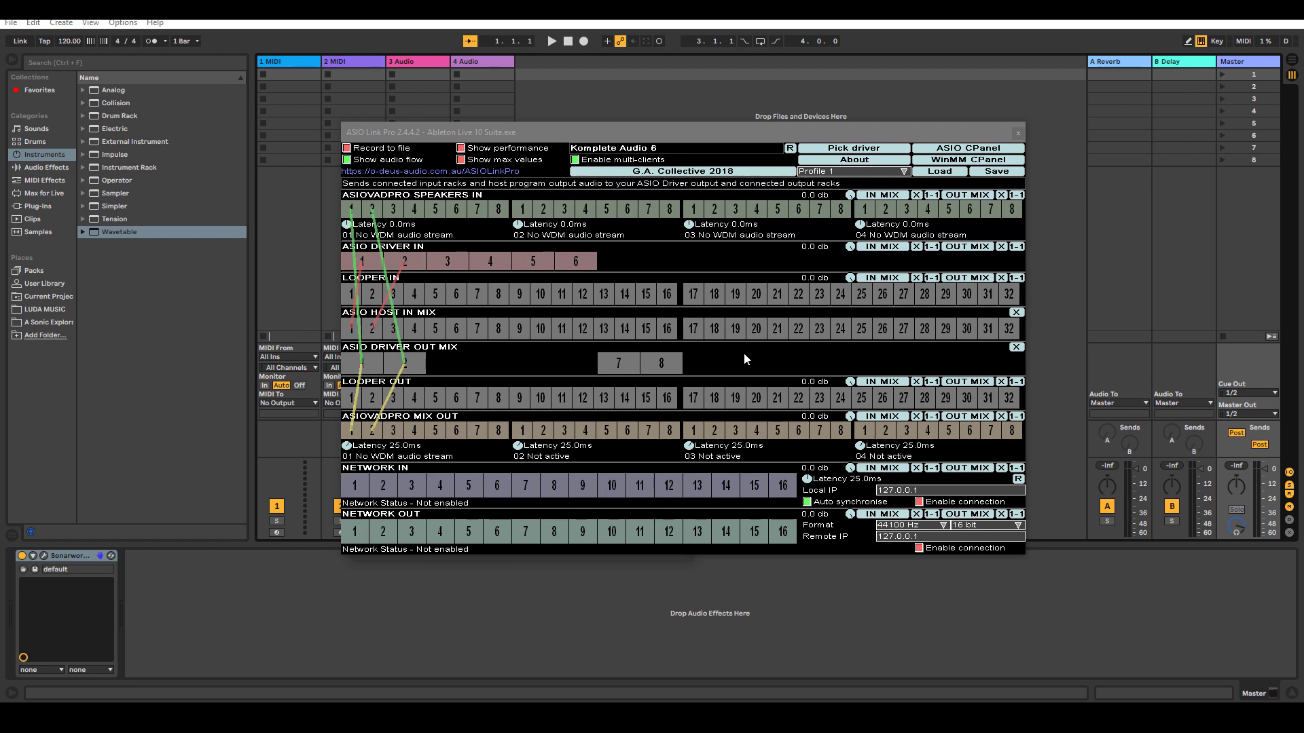
pyautogui.click(1015, 135)
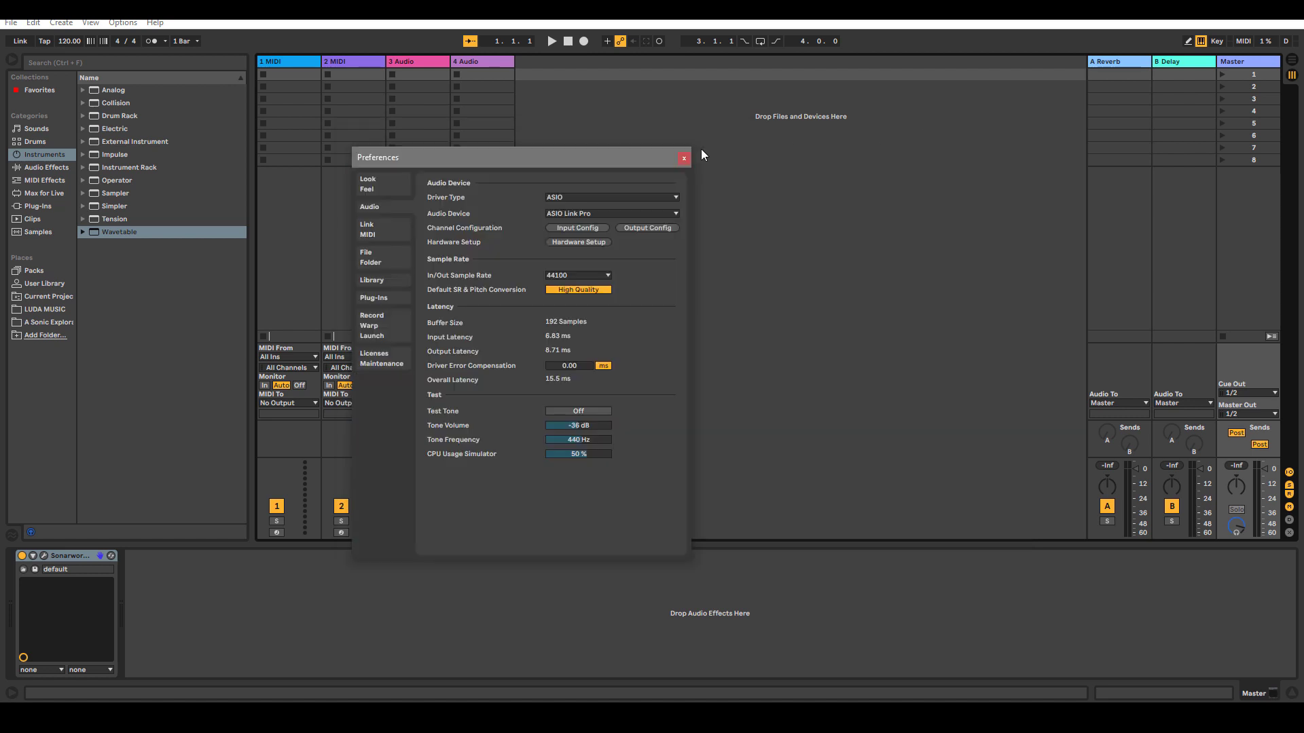
pyautogui.click(685, 158)
# - Add the CV Clock Out device from the CV Tools pack's CV Utilities folder to the Master track
pyautogui.click(1229, 59)
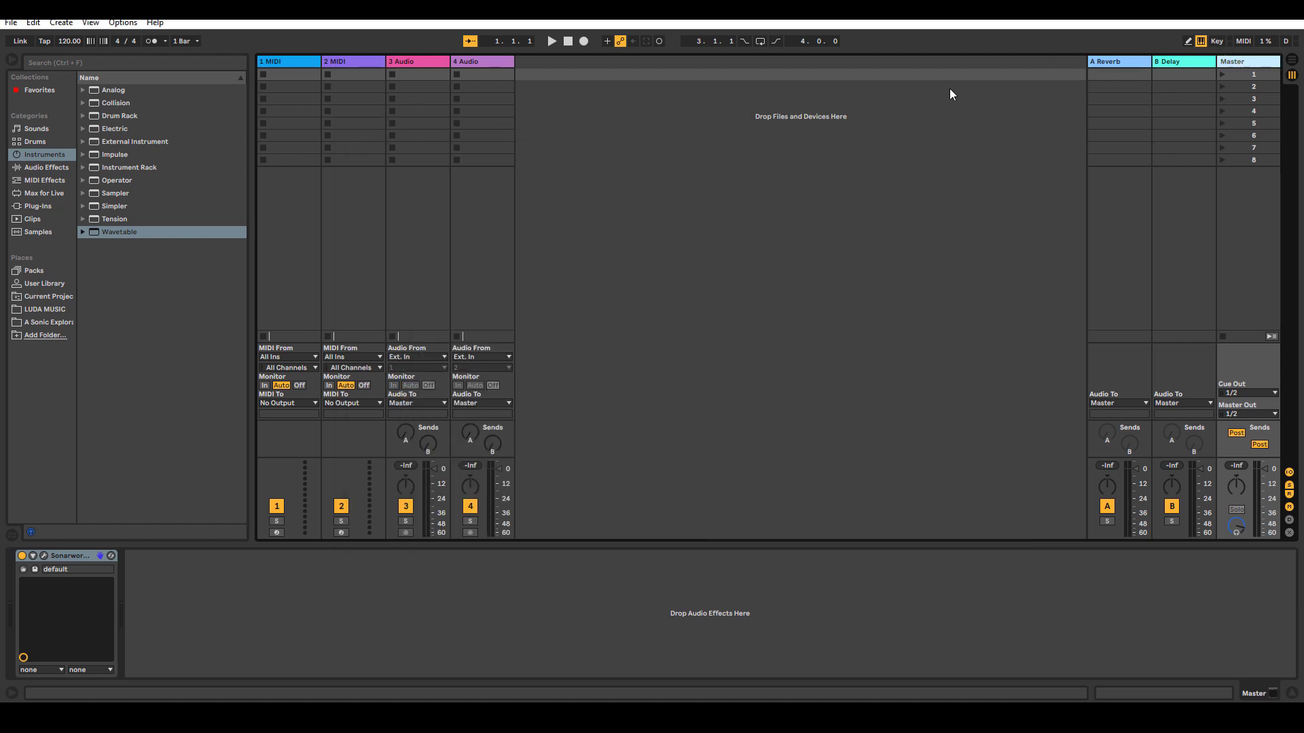
pyautogui.click(51, 272)
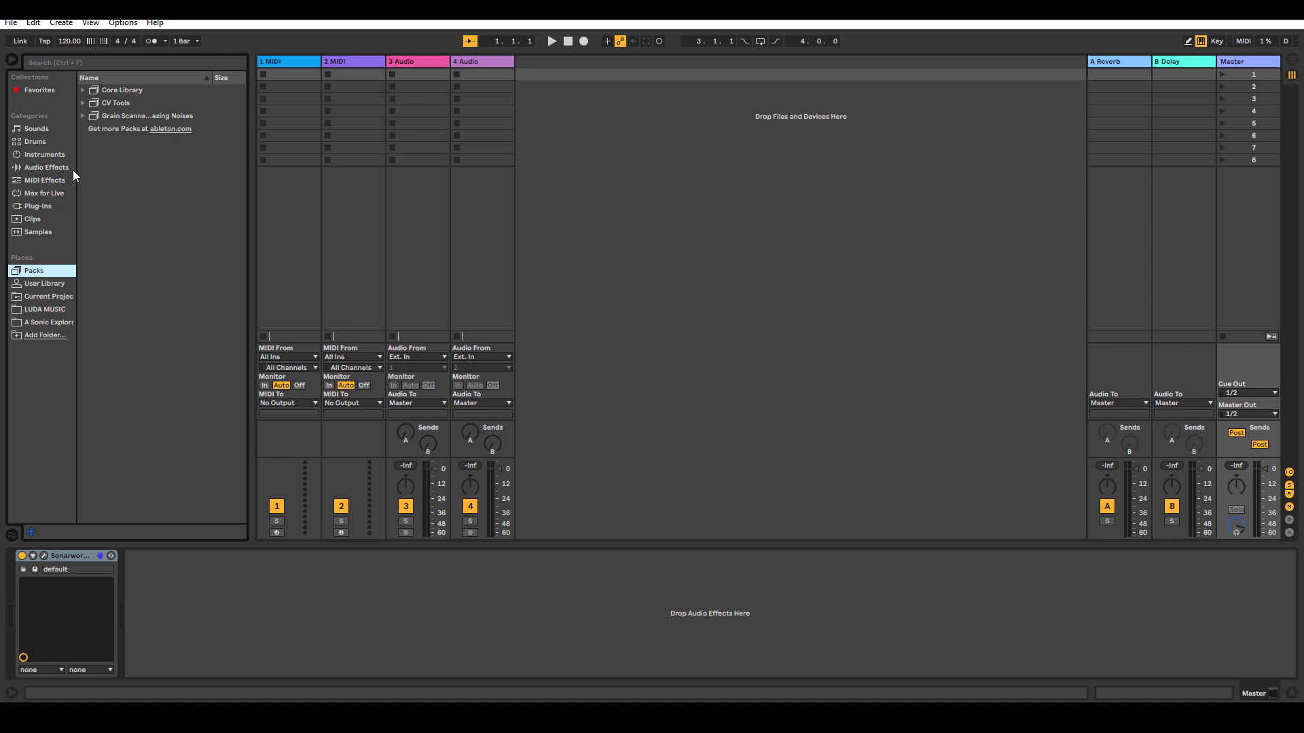
pyautogui.click(83, 103)
pyautogui.click(92, 141)
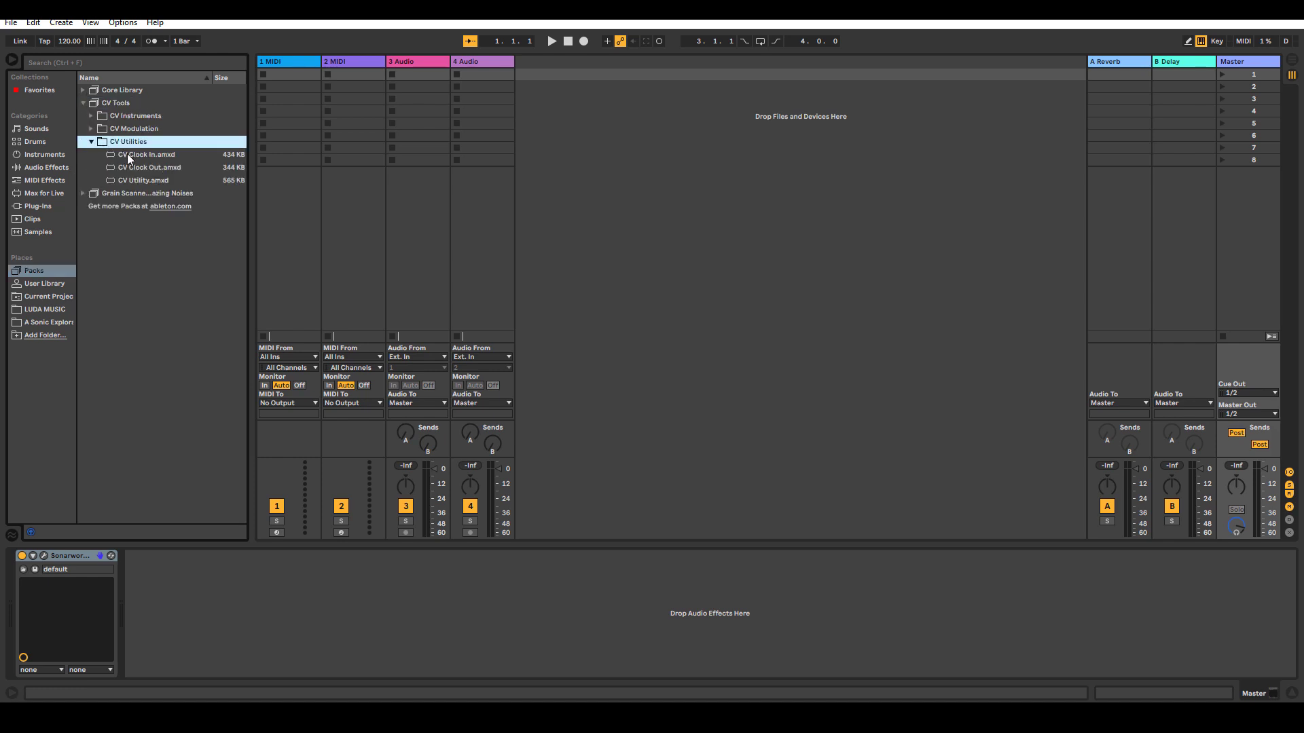
pyautogui.moveTo(146, 167); pyautogui.dragTo(220, 564)
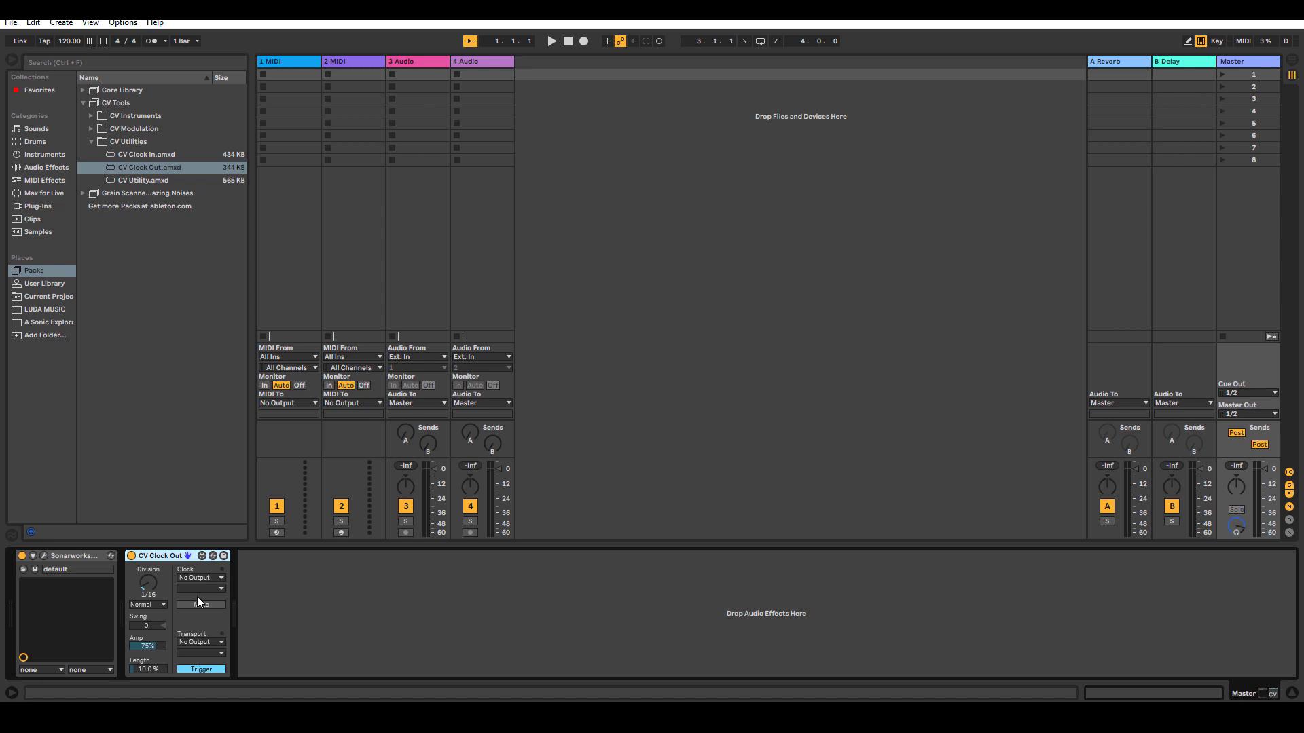
# - Set CV Clock Out to PPQN, routing its clock to Ext. Out 7 and its transport to Ext. Out 8
pyautogui.click(148, 604)
pyautogui.click(151, 642)
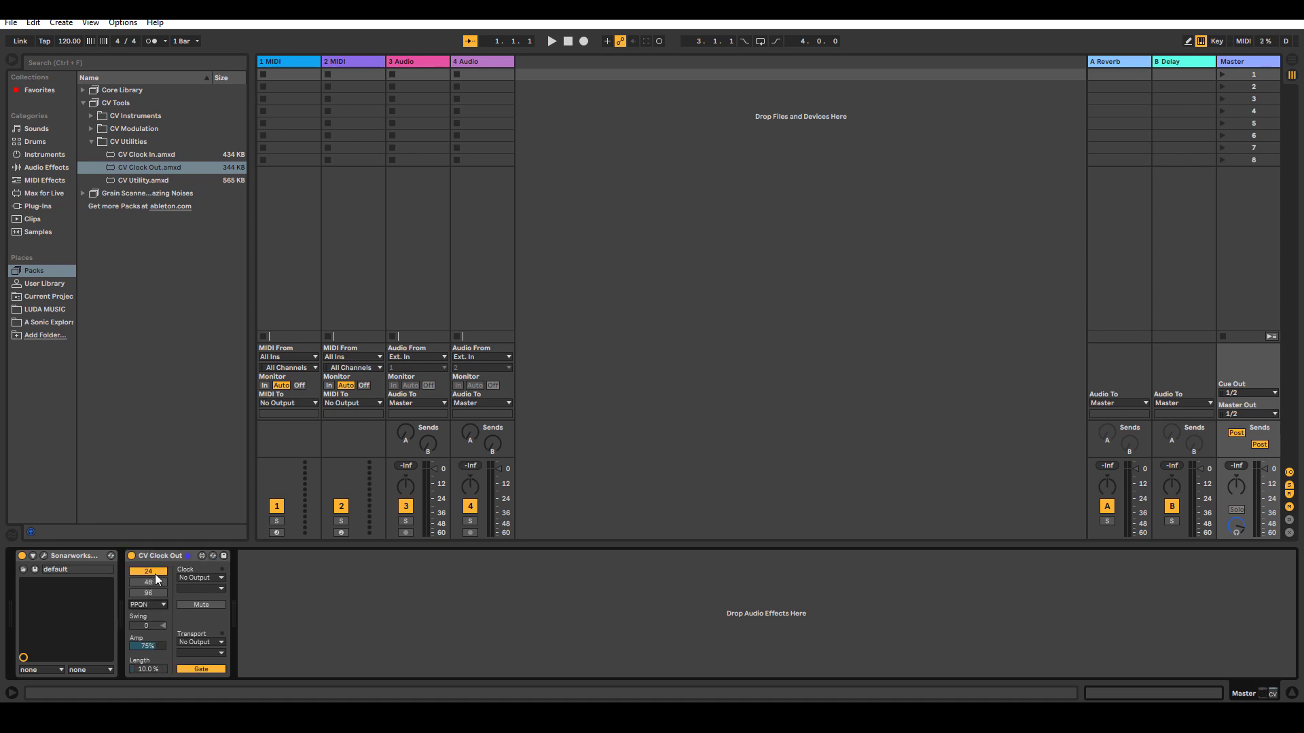
pyautogui.click(205, 579)
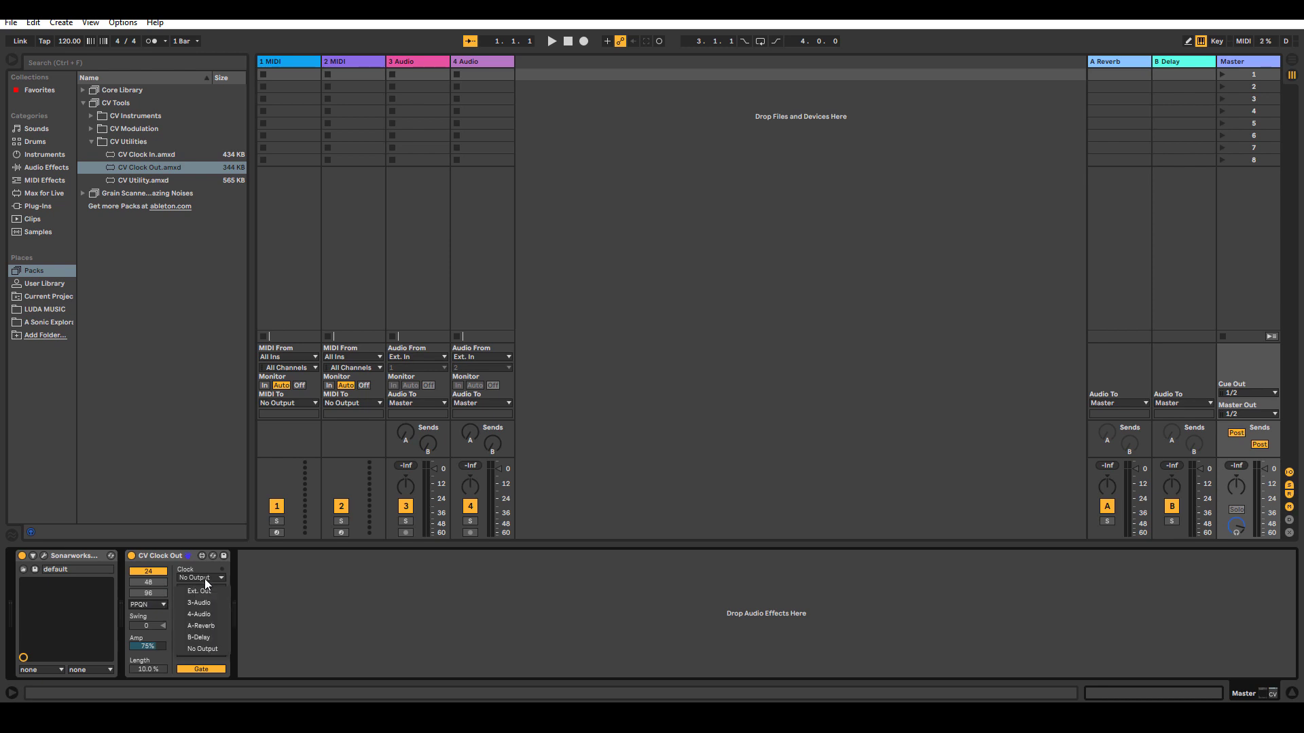
pyautogui.click(205, 591)
pyautogui.click(205, 590)
pyautogui.click(201, 615)
pyautogui.click(201, 642)
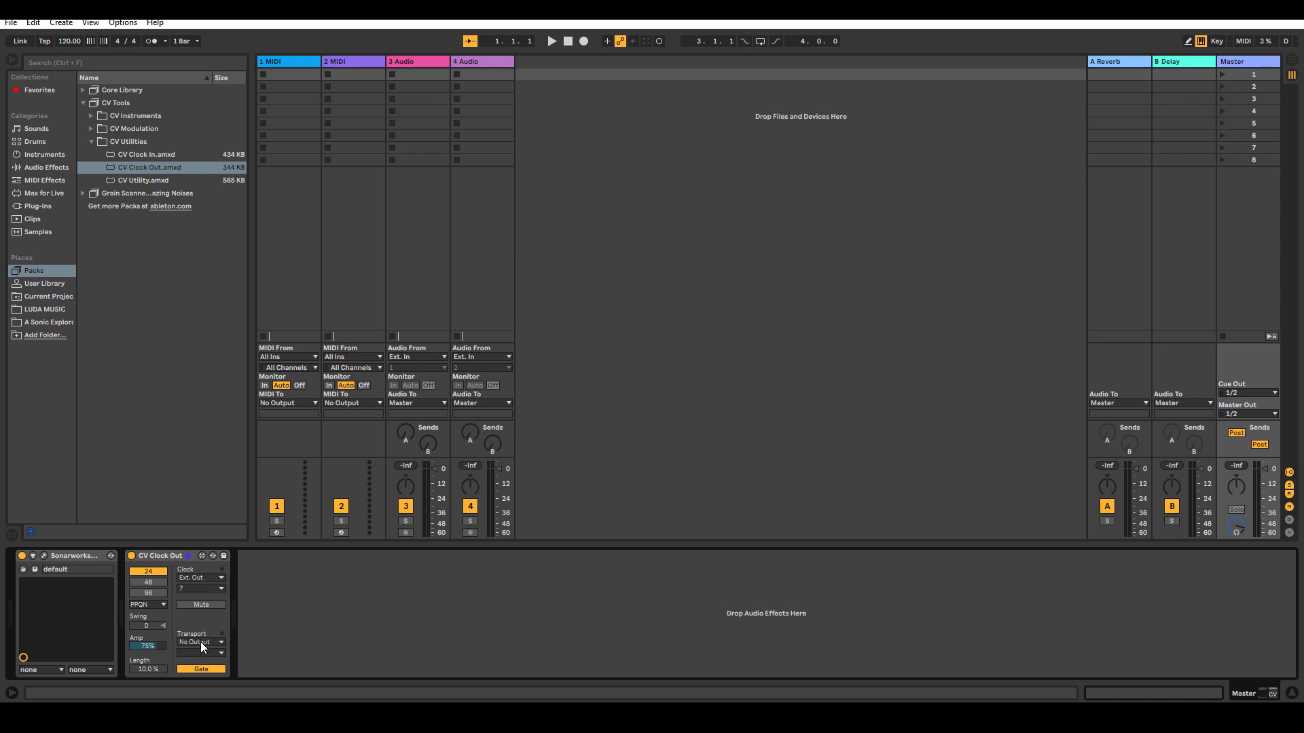
pyautogui.click(201, 656)
pyautogui.click(198, 654)
# - In Live's ASIO Link Pro window, connect ASIO driver out mix channels 7 and 8 to looper out 7 and 8, and dismiss the window
pyautogui.click(1026, 718)
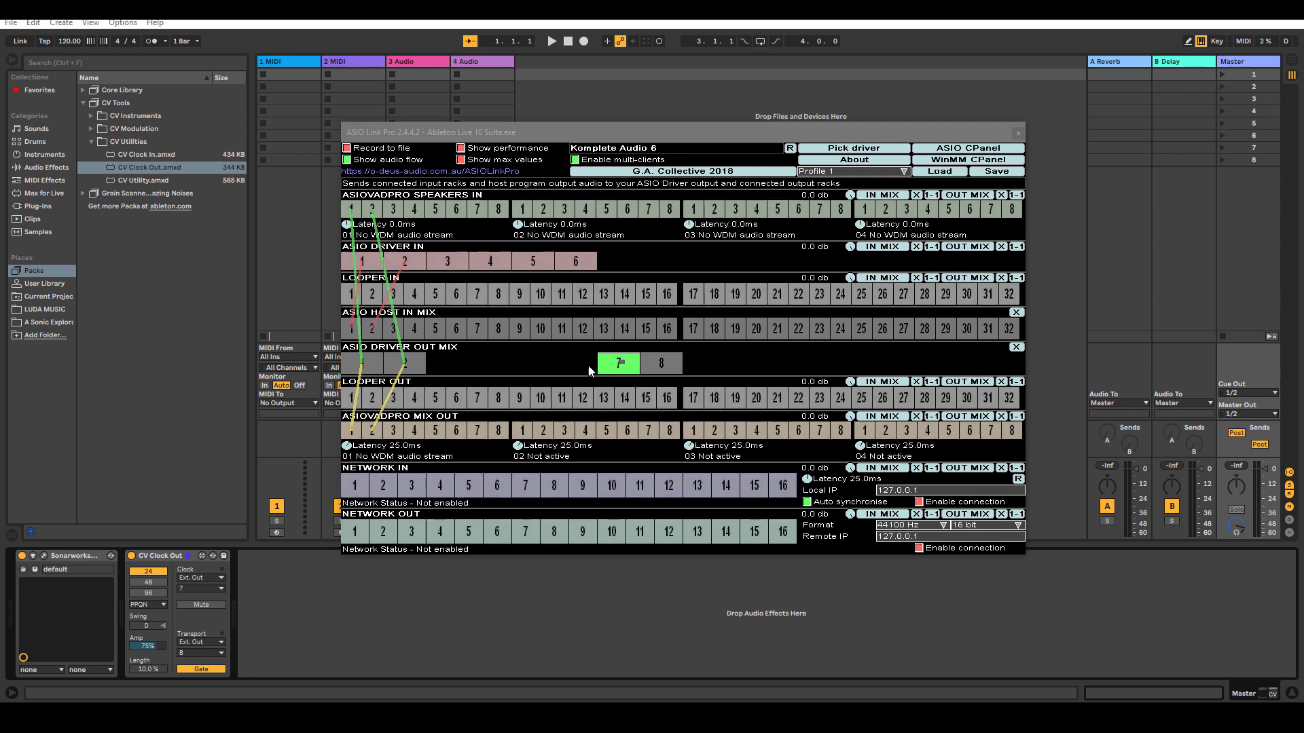
pyautogui.moveTo(626, 367); pyautogui.dragTo(477, 400)
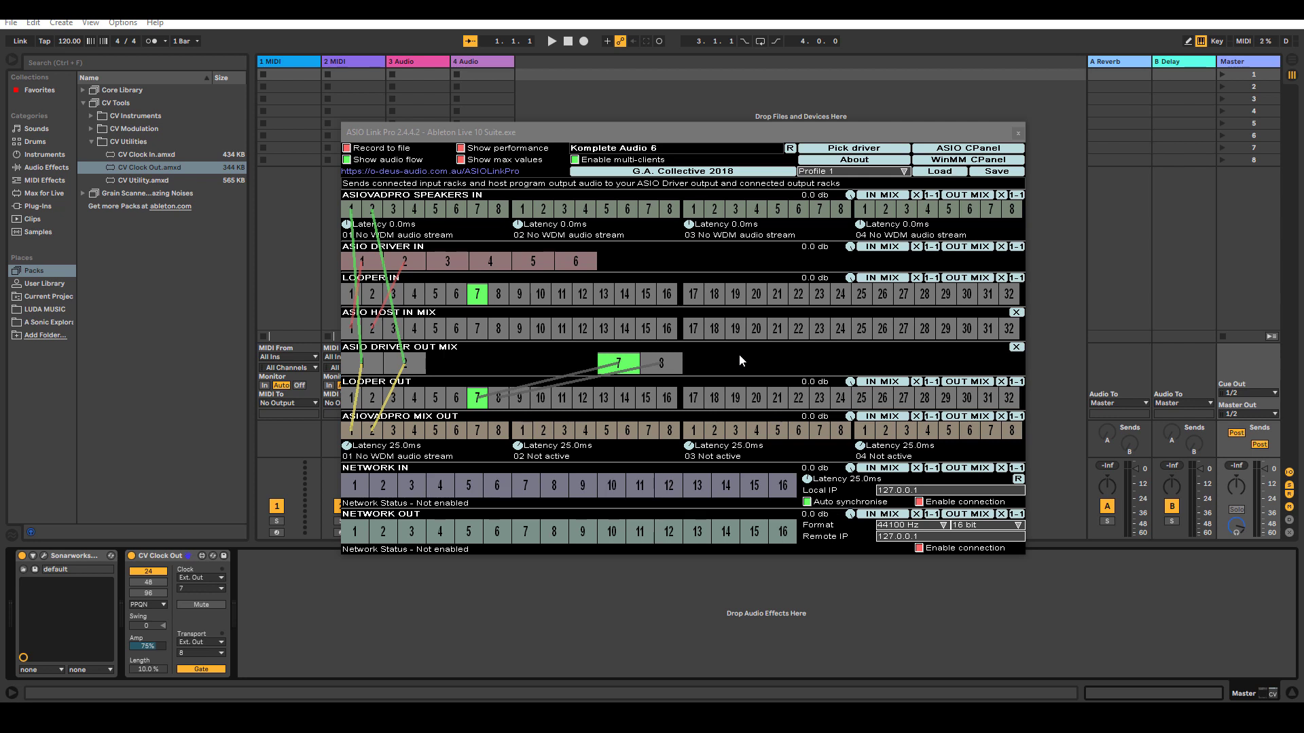
pyautogui.click(1017, 134)
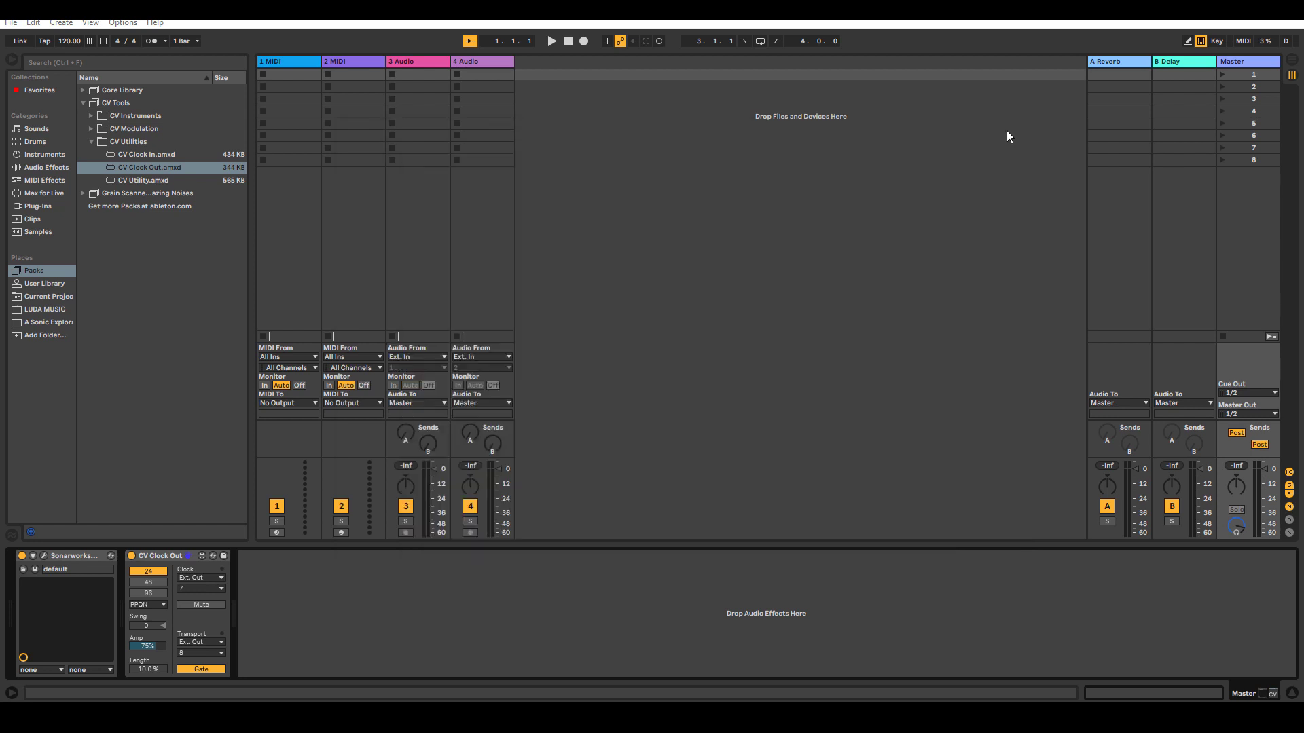
# - Launch VCV Rack and place an AUDIO-64 module in the upper rack row
pyautogui.press('super')
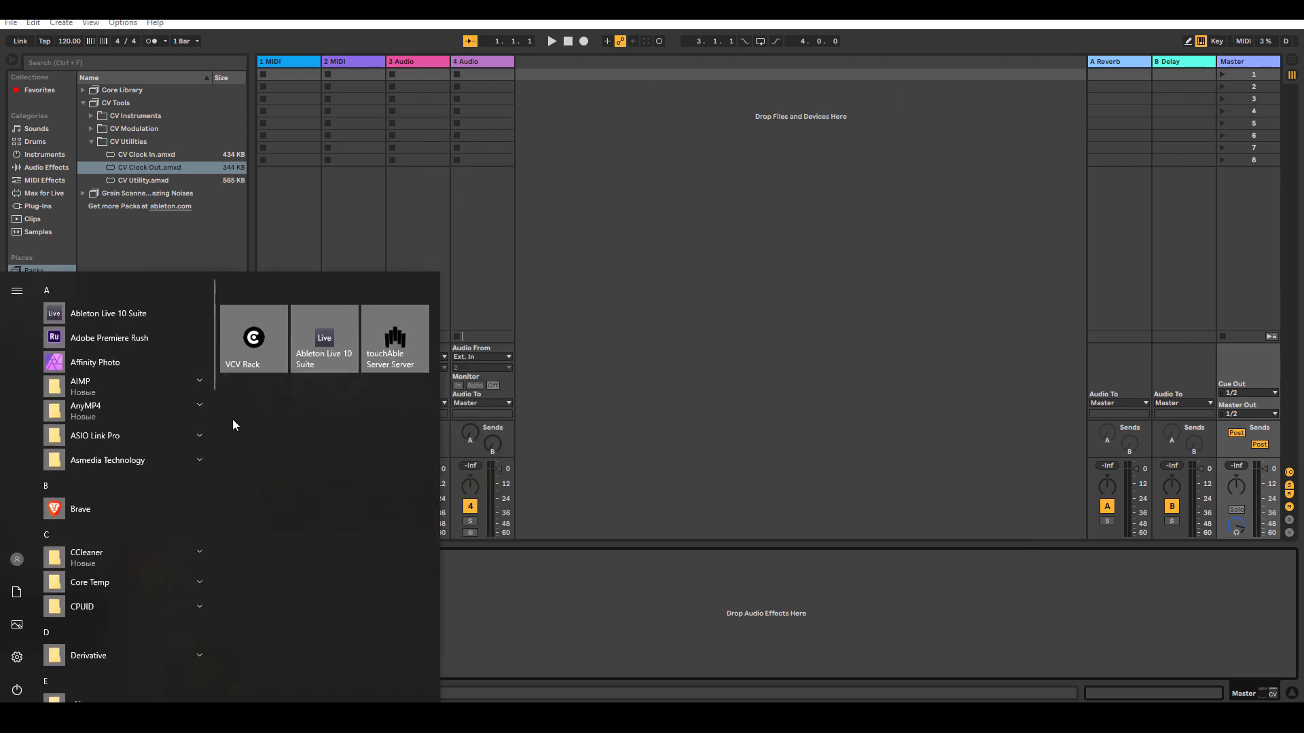
pyautogui.click(272, 353)
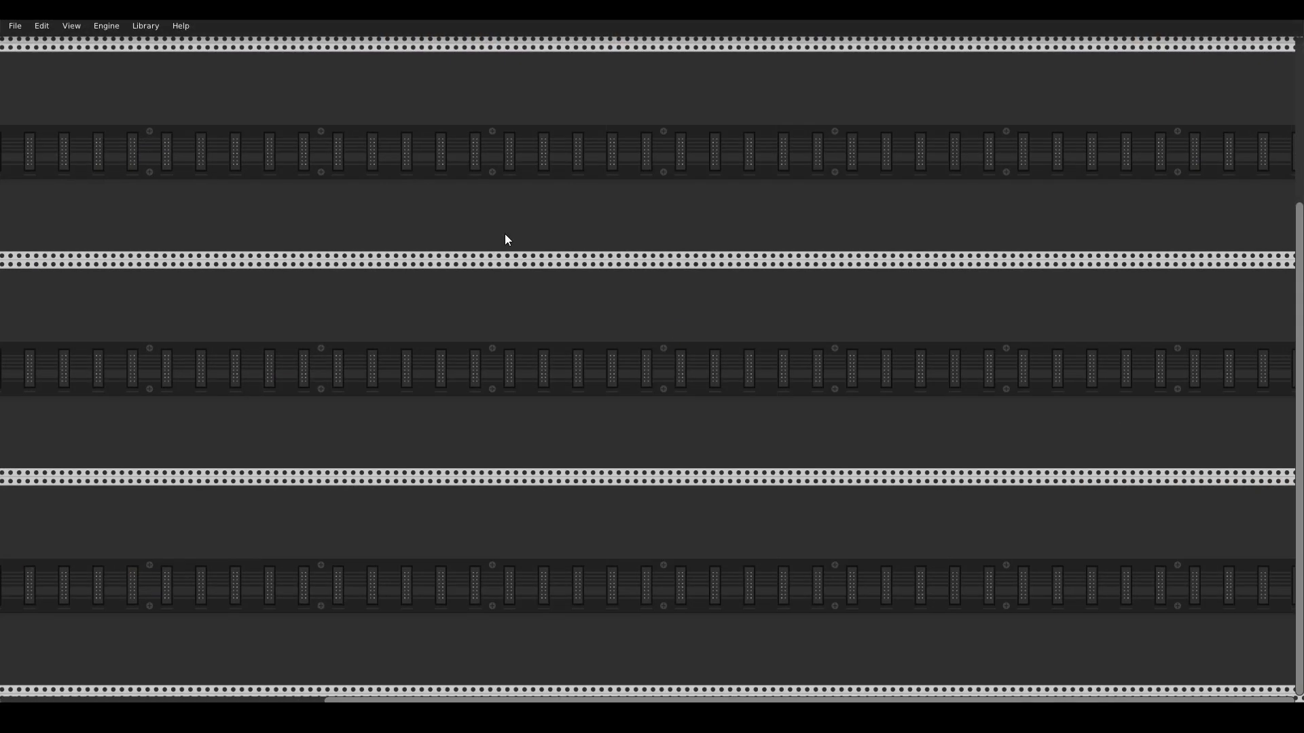
pyautogui.rightClick(494, 187)
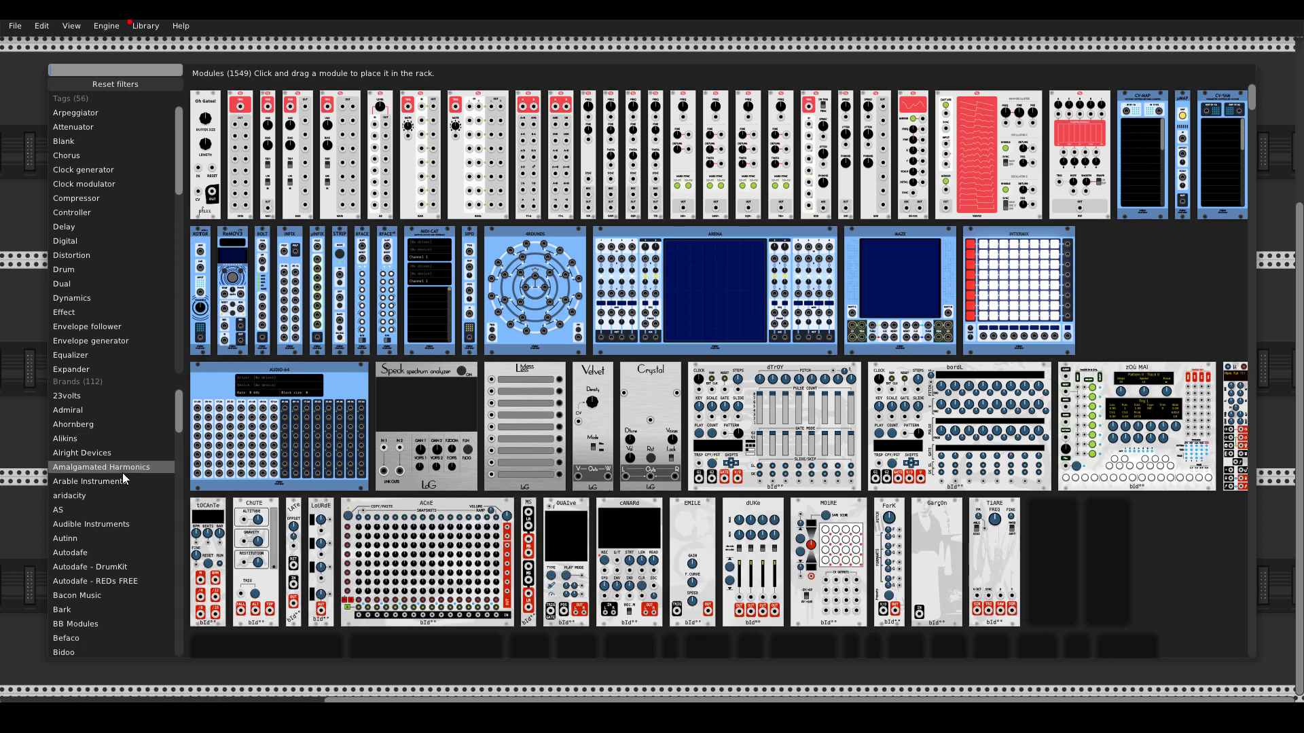
pyautogui.moveTo(308, 377); pyautogui.dragTo(520, 181)
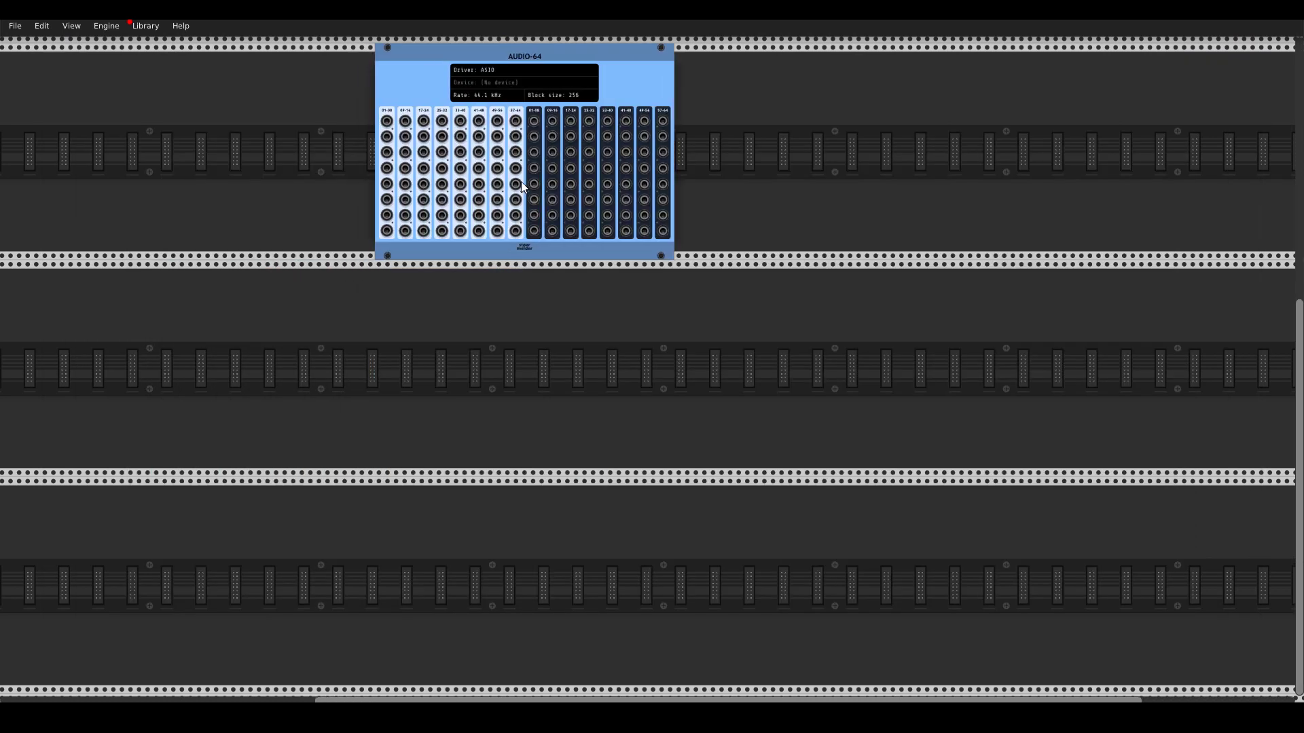
# - Set the AUDIO-64 device to ASIO Link Pro, enable Route to ASIO IN, and close the ASIO Link Pro window
pyautogui.click(499, 82)
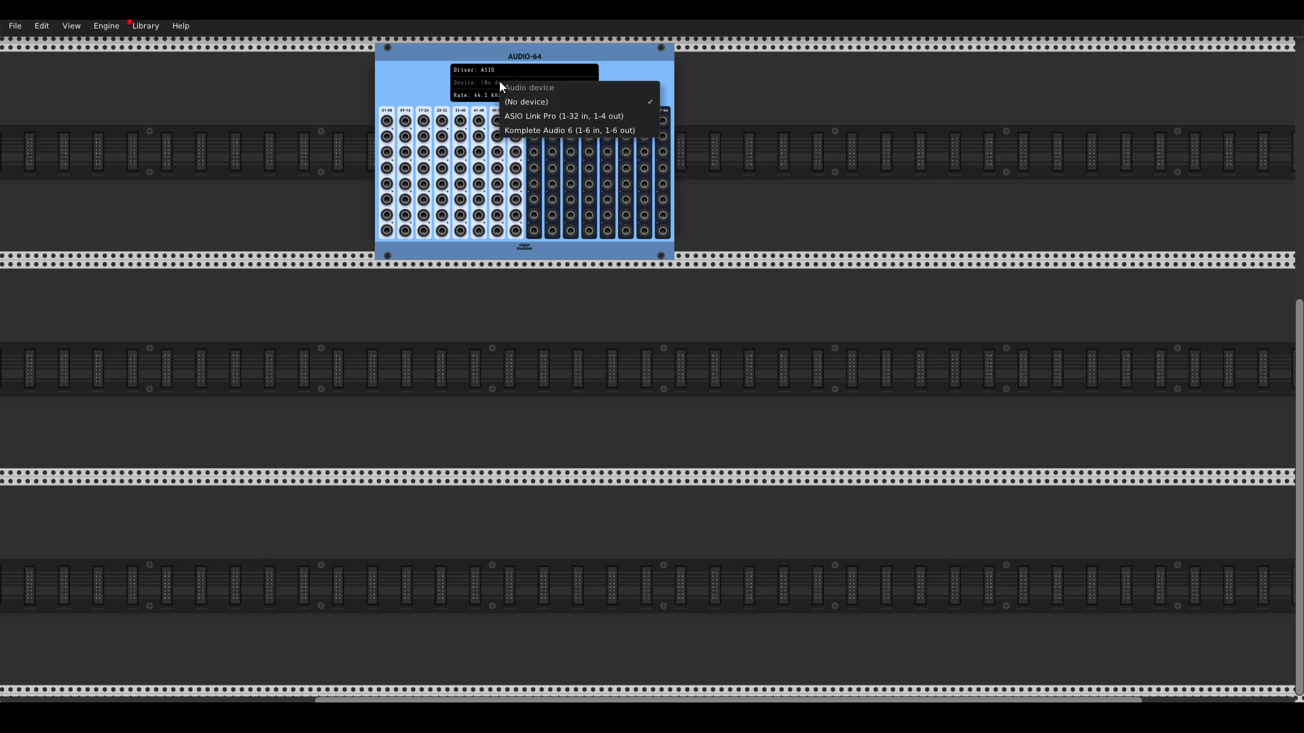
pyautogui.click(536, 117)
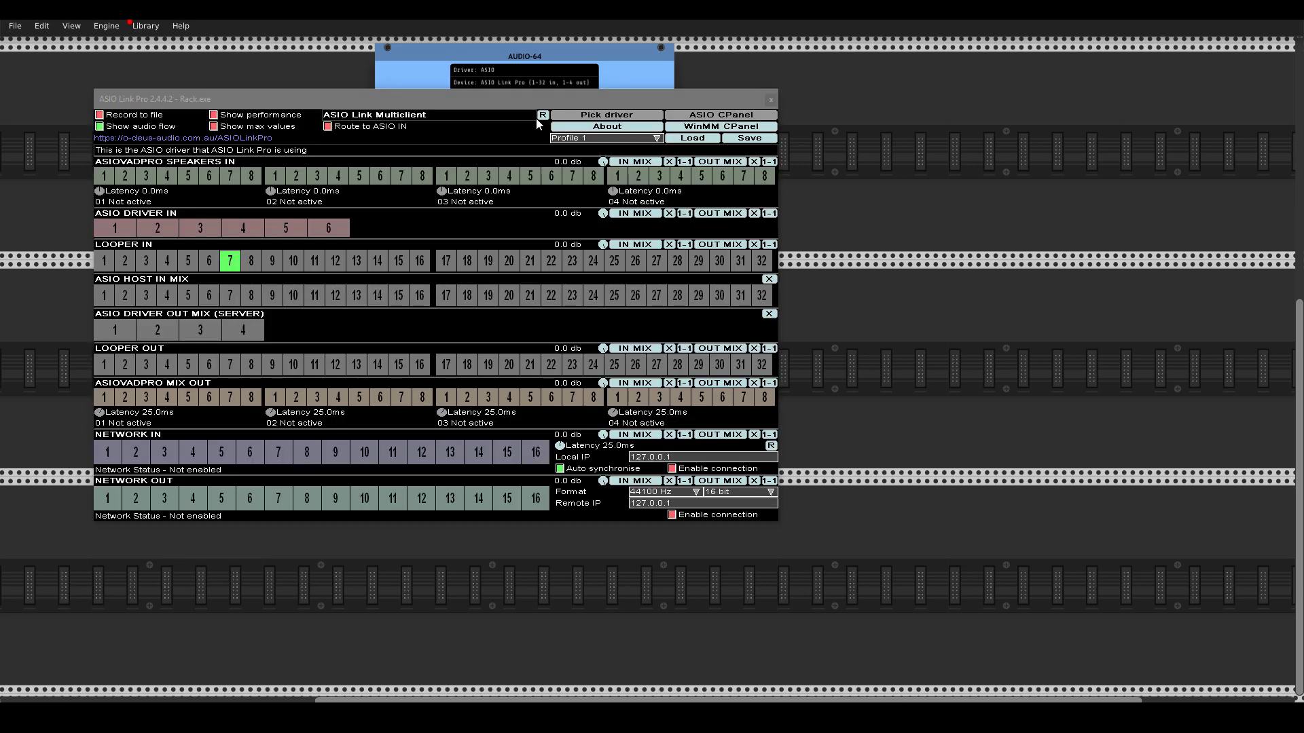
pyautogui.click(328, 127)
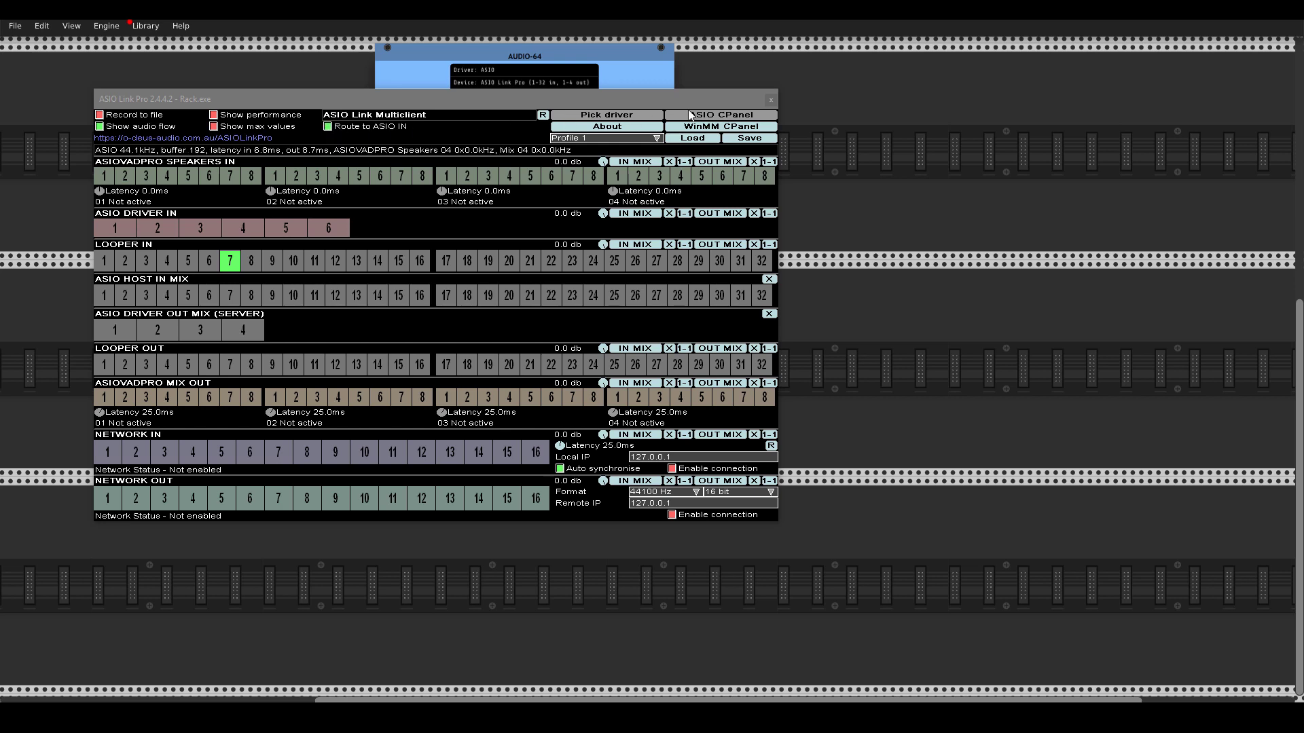
pyautogui.click(771, 100)
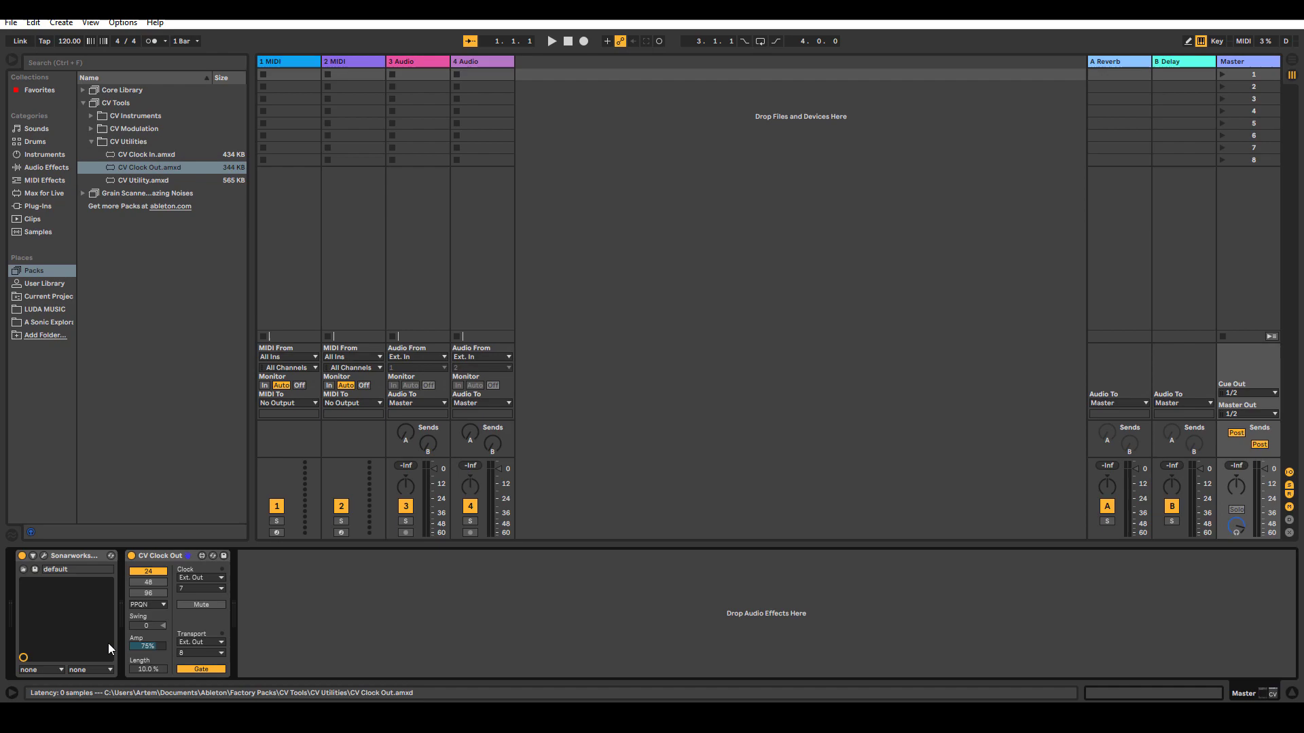
# - Relaunch VCV Rack, dismiss the ASIO Link Pro window, and move the AUDIO-64 module further right along its row
pyautogui.press('super')
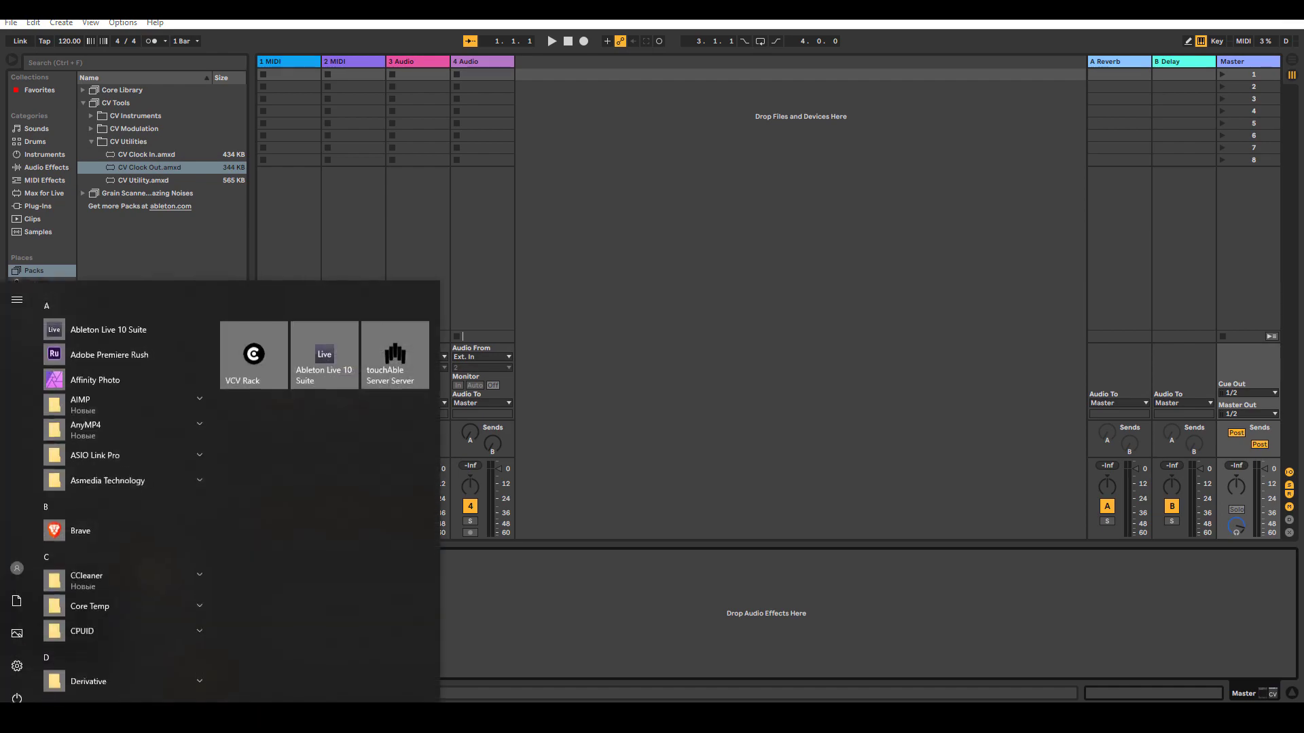
pyautogui.click(269, 355)
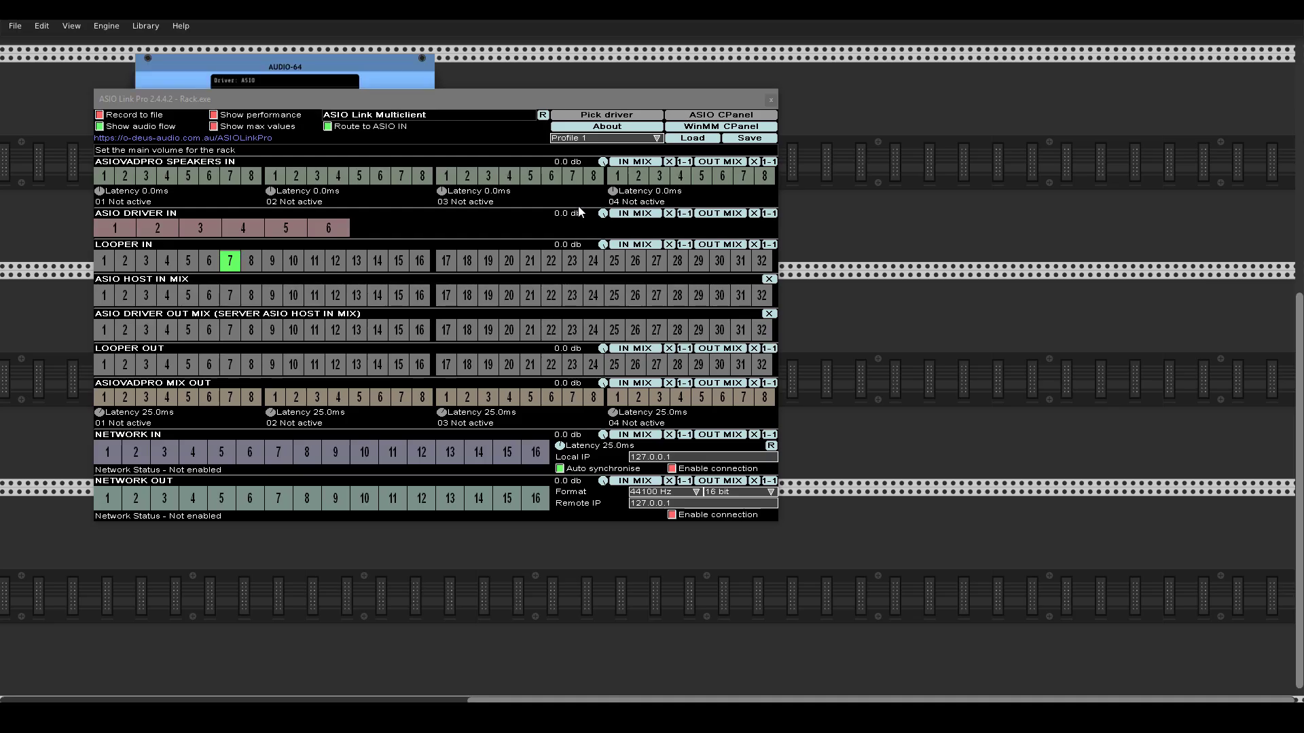
pyautogui.click(770, 100)
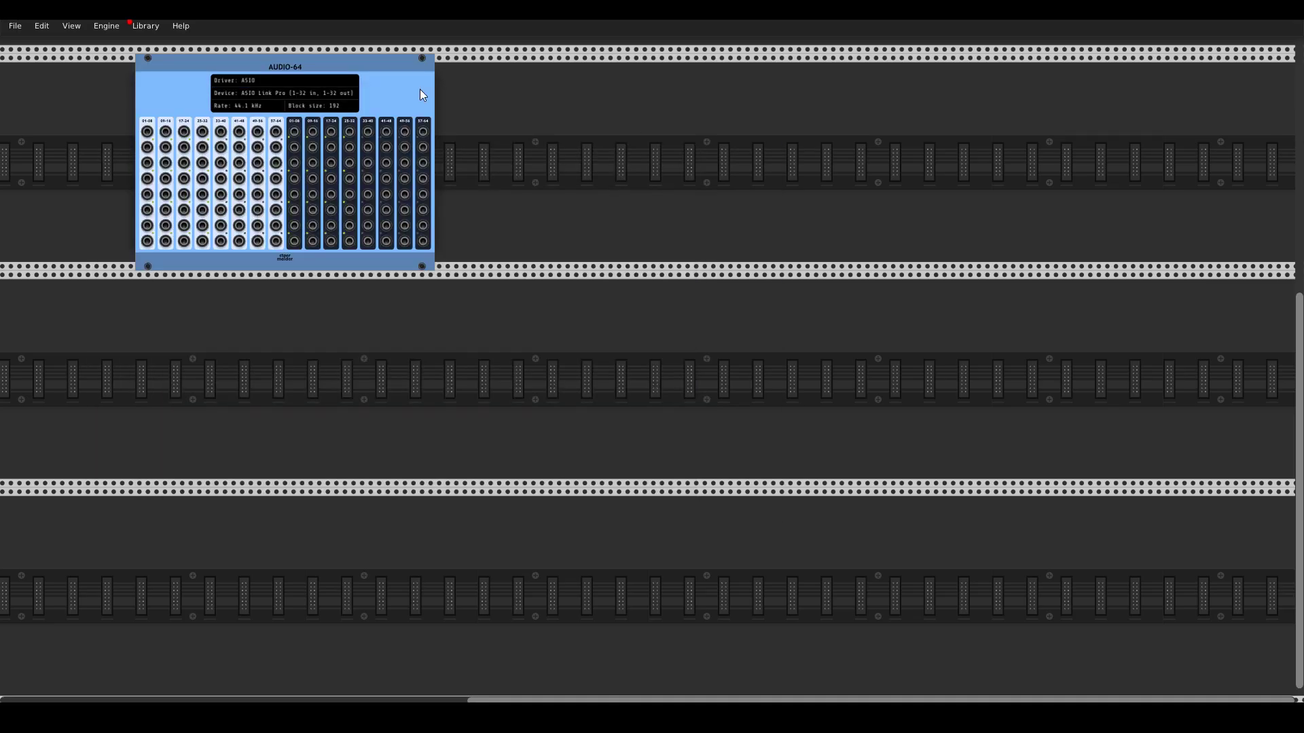
pyautogui.moveTo(427, 80); pyautogui.dragTo(684, 96)
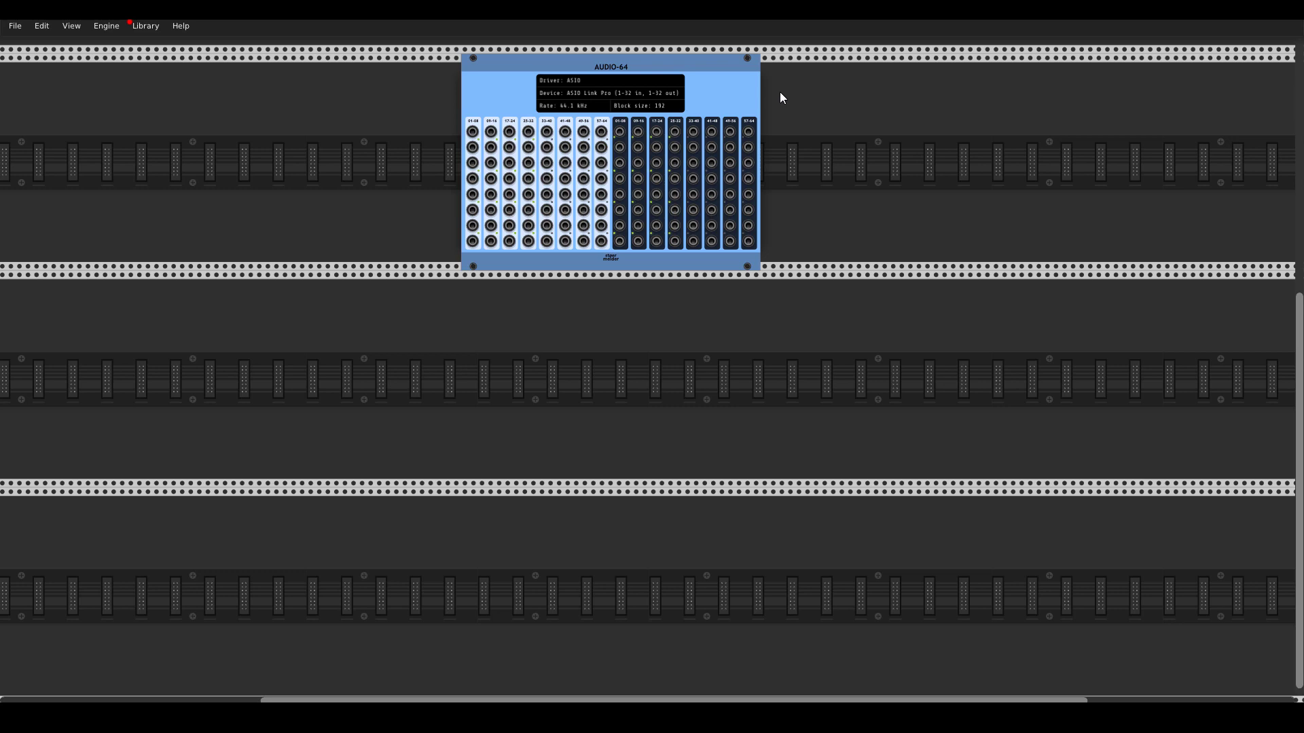
pyautogui.moveTo(732, 82); pyautogui.dragTo(801, 84)
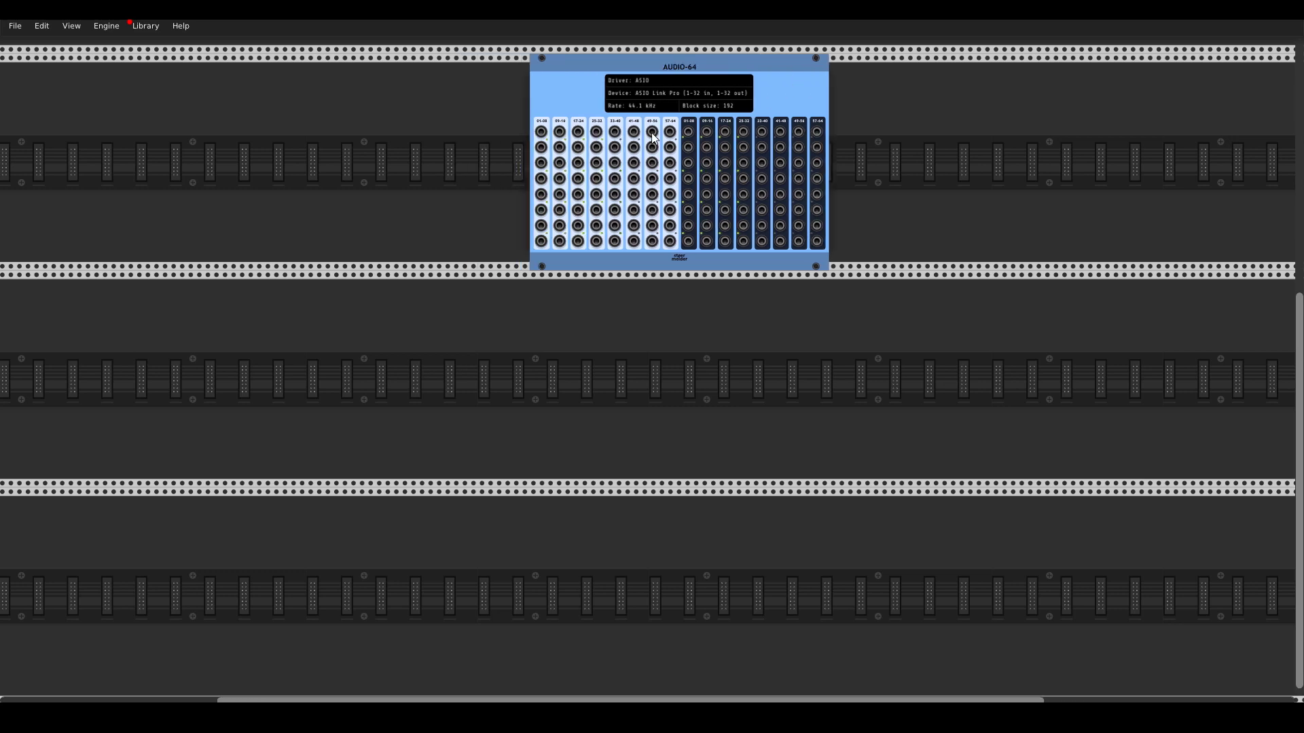
# - Search the module browser for zzc and place the ZZC Clock module directly left of AUDIO-64
pyautogui.rightClick(391, 204)
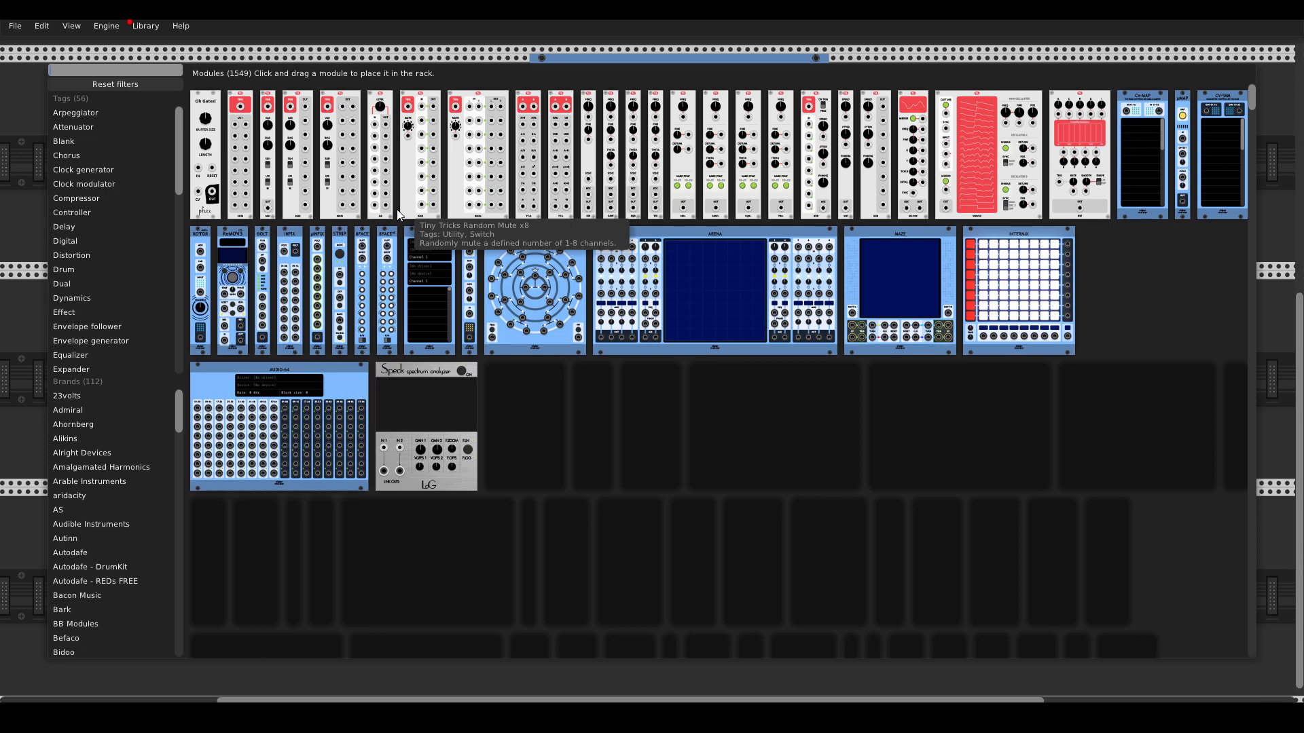
pyautogui.write('zzc')
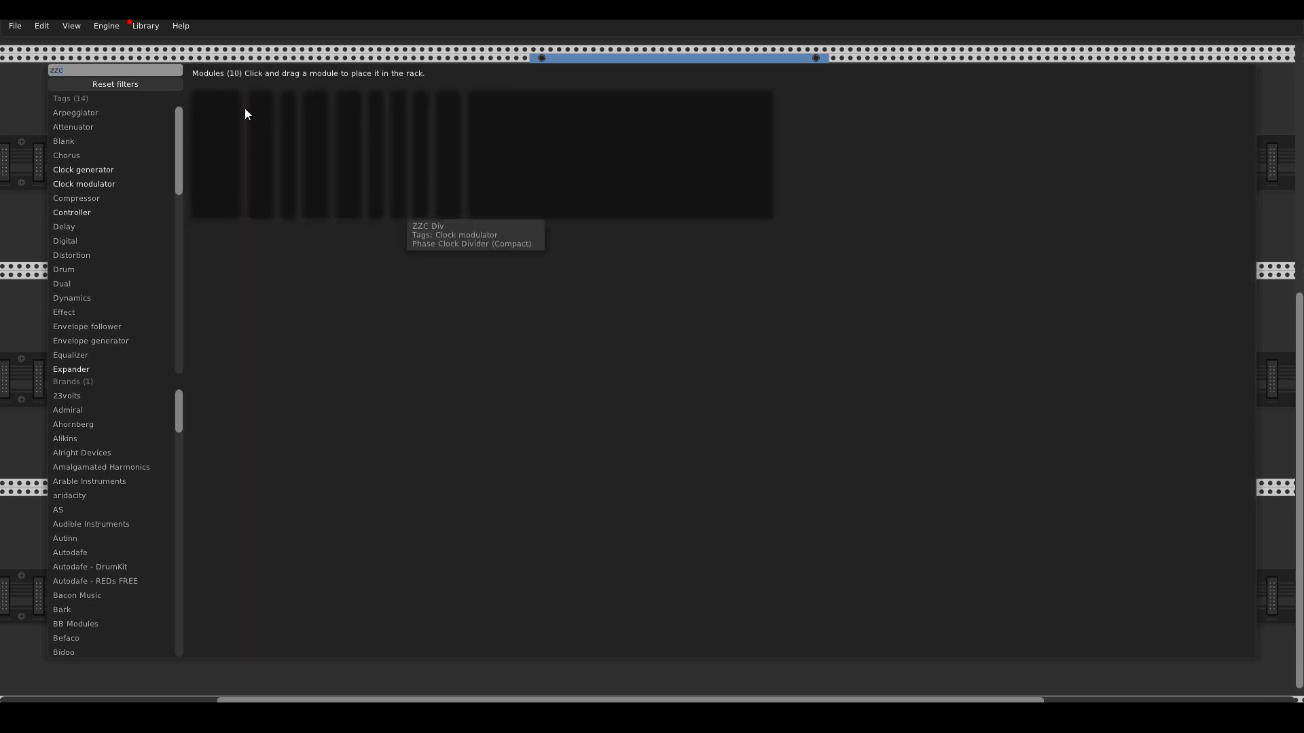
pyautogui.click(211, 119)
pyautogui.moveTo(299, 120); pyautogui.dragTo(503, 122)
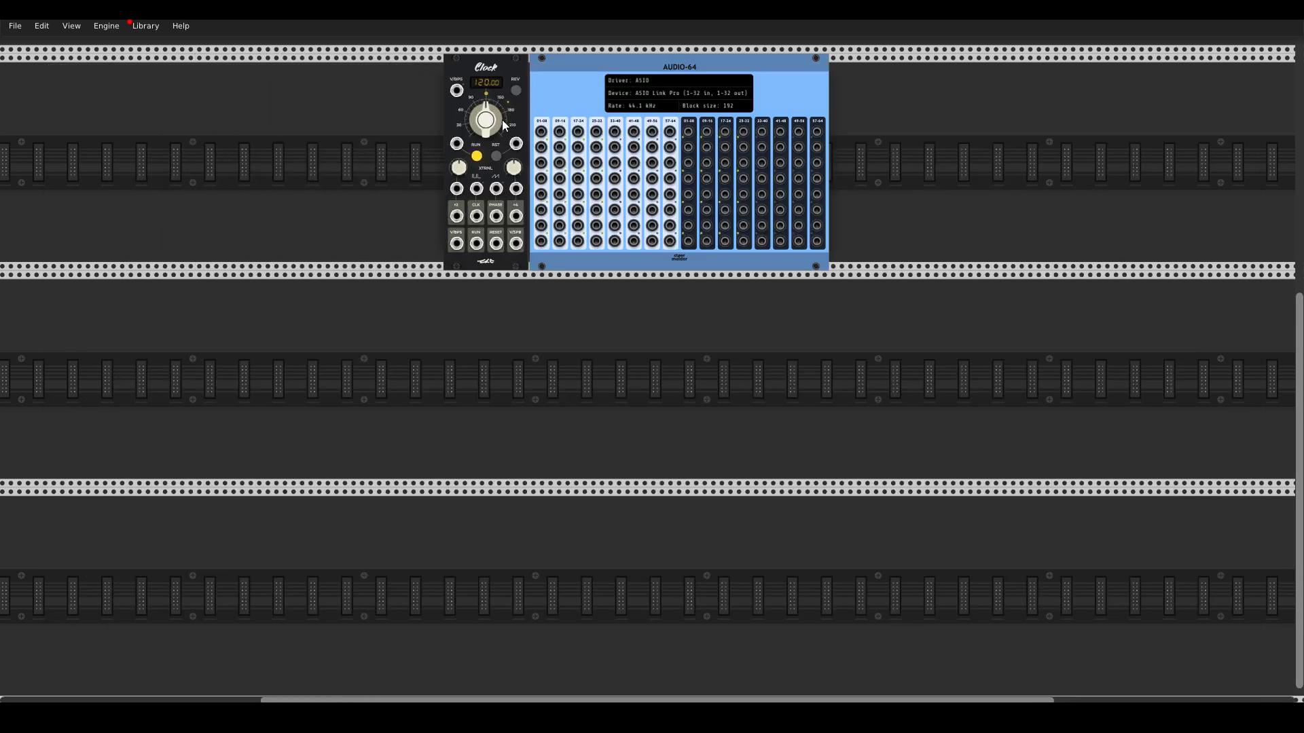
# - Add the AtNuVrTr module from the AS brand and arrange it between the Clock and AUDIO-64 modules
pyautogui.rightClick(369, 140)
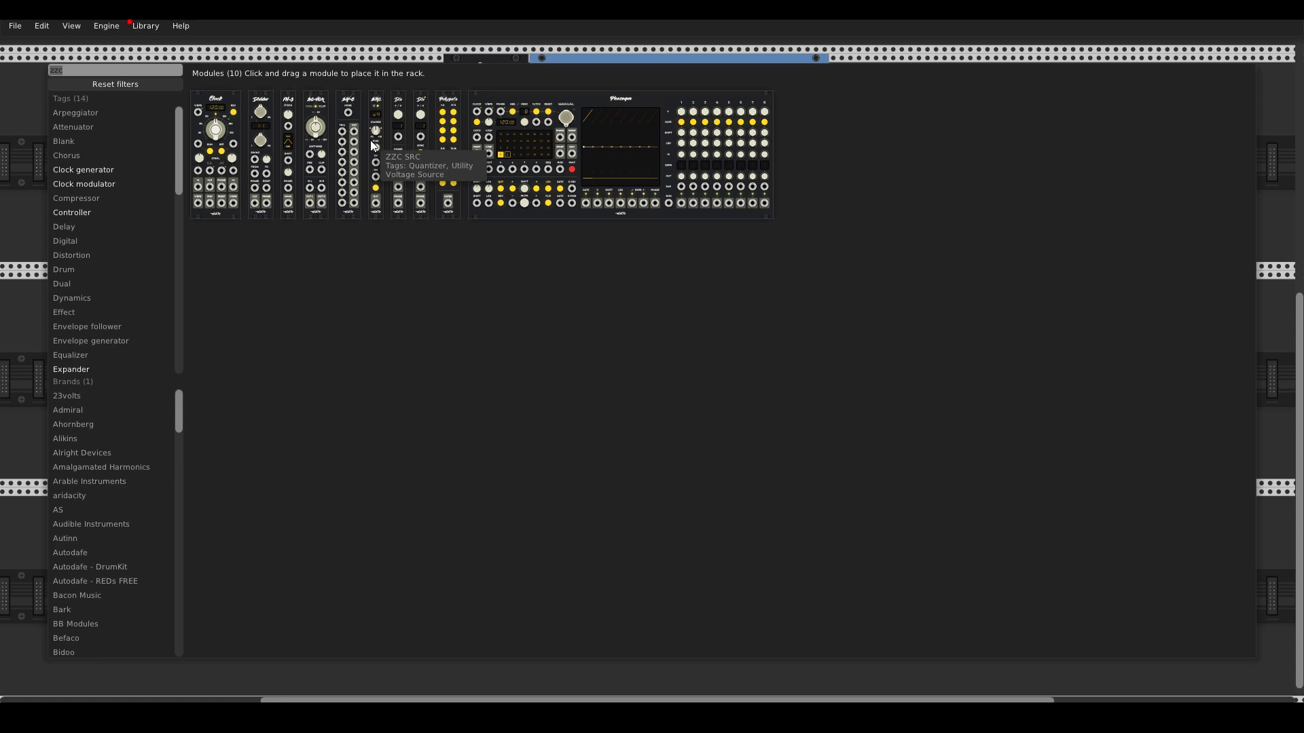
pyautogui.click(145, 84)
pyautogui.click(79, 510)
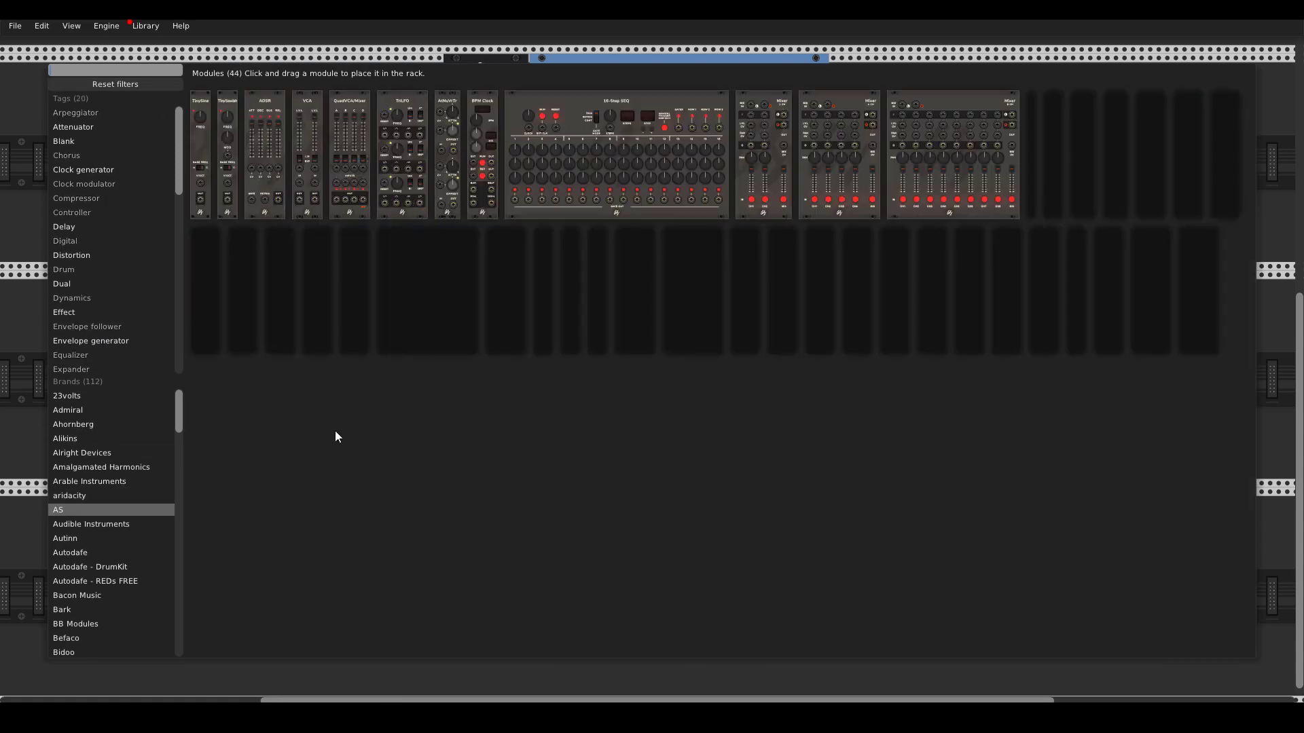
pyautogui.moveTo(452, 122)
pyautogui.mouseDown()
pyautogui.moveTo(444, 103)
pyautogui.moveTo(428, 128)
pyautogui.mouseUp()
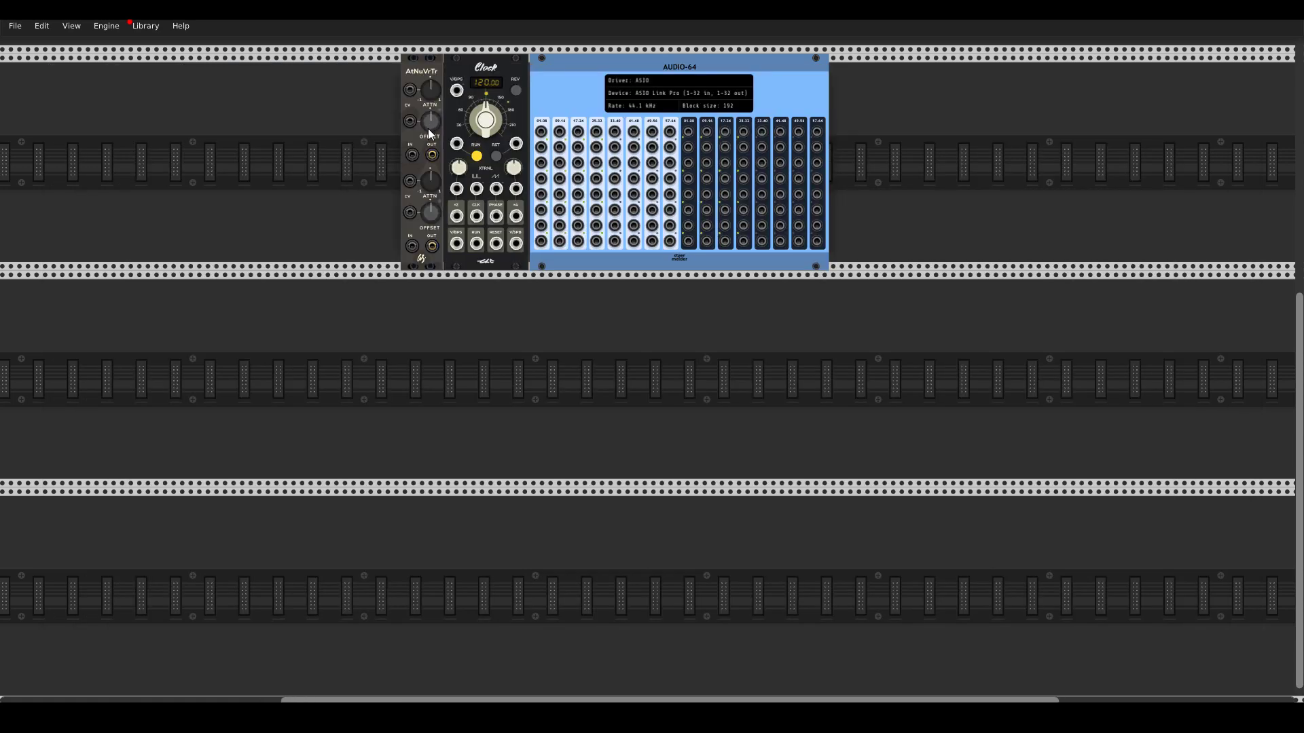
pyautogui.moveTo(397, 70); pyautogui.dragTo(537, 77)
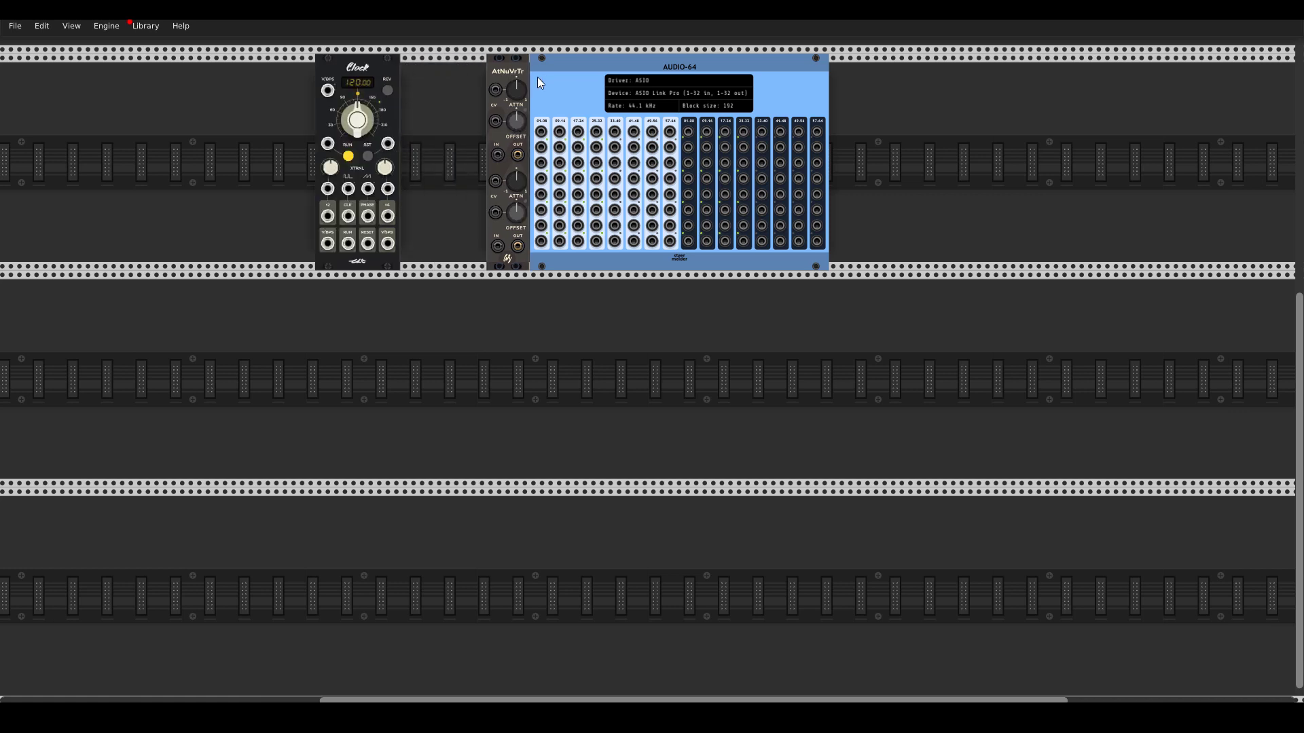
pyautogui.moveTo(387, 76); pyautogui.dragTo(473, 76)
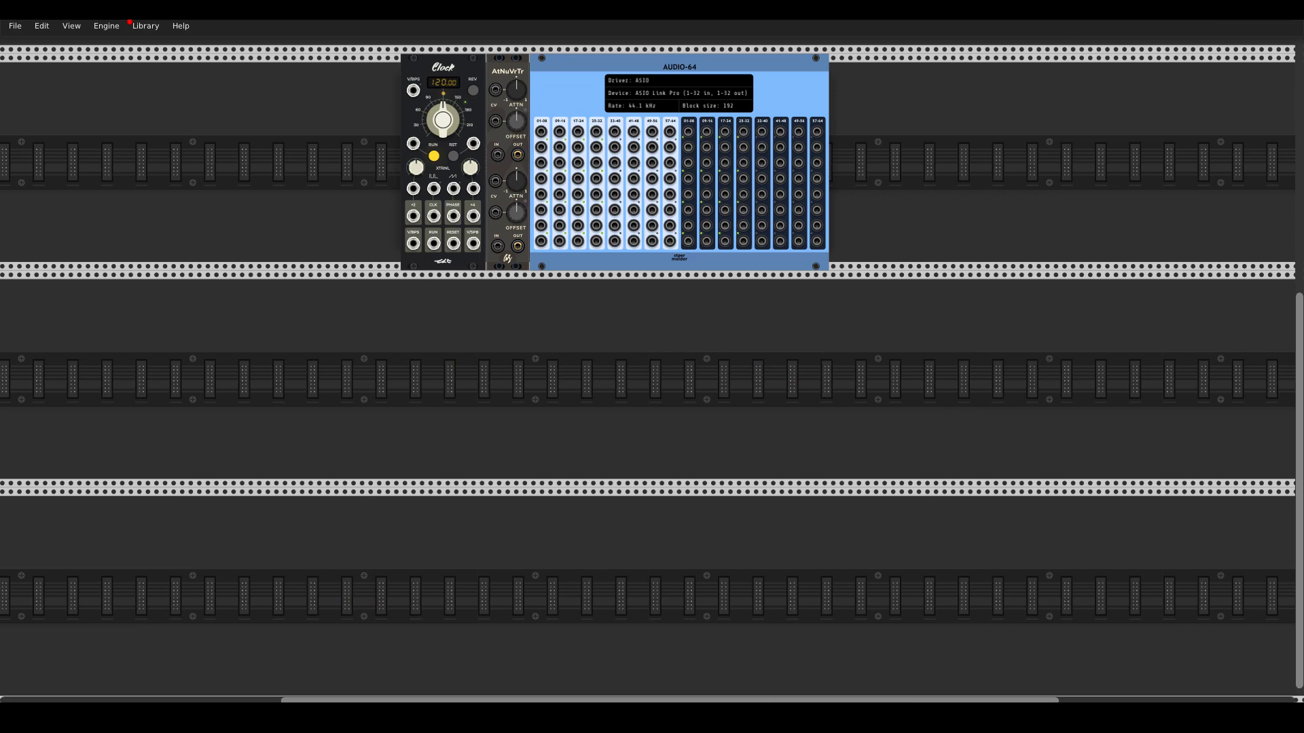
# - In Rack's ASIO Link Pro window, connect looper in 7 and 8 to ASIO host in mix 7 and 8, and dismiss the window
pyautogui.click(1155, 718)
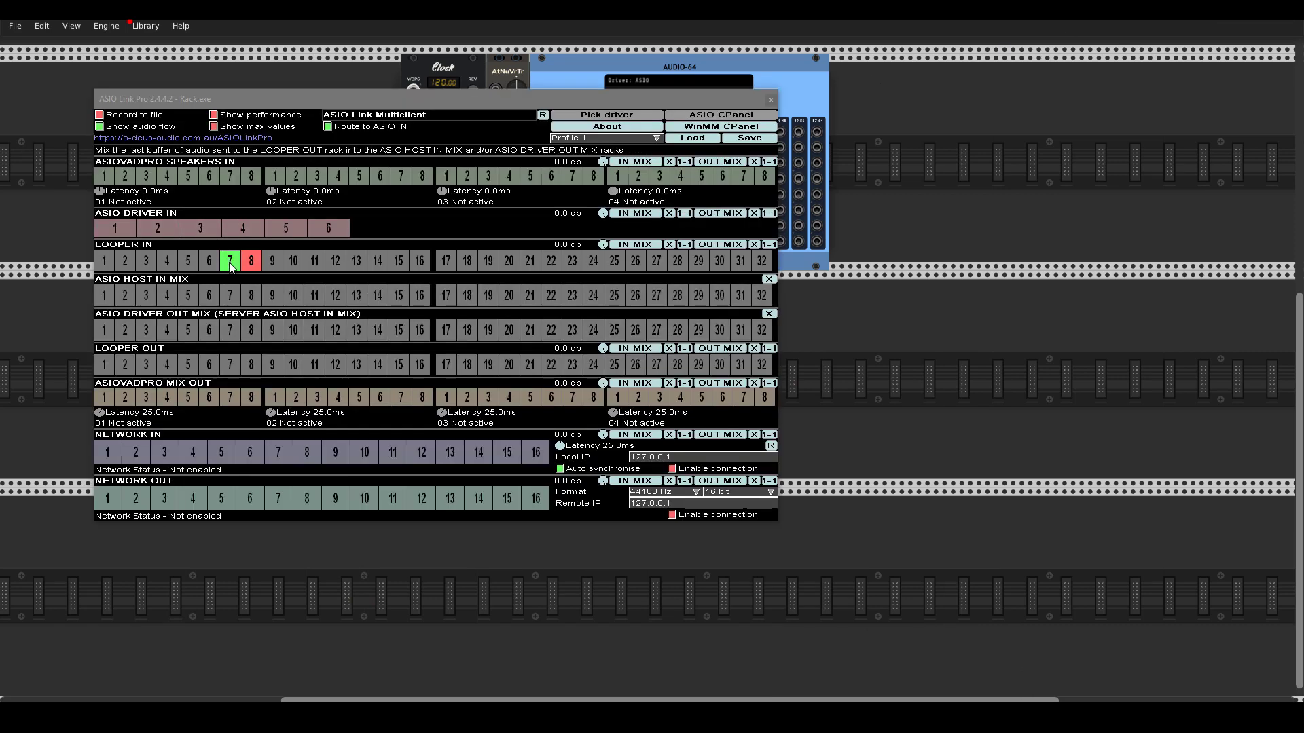
pyautogui.moveTo(231, 267); pyautogui.dragTo(252, 297)
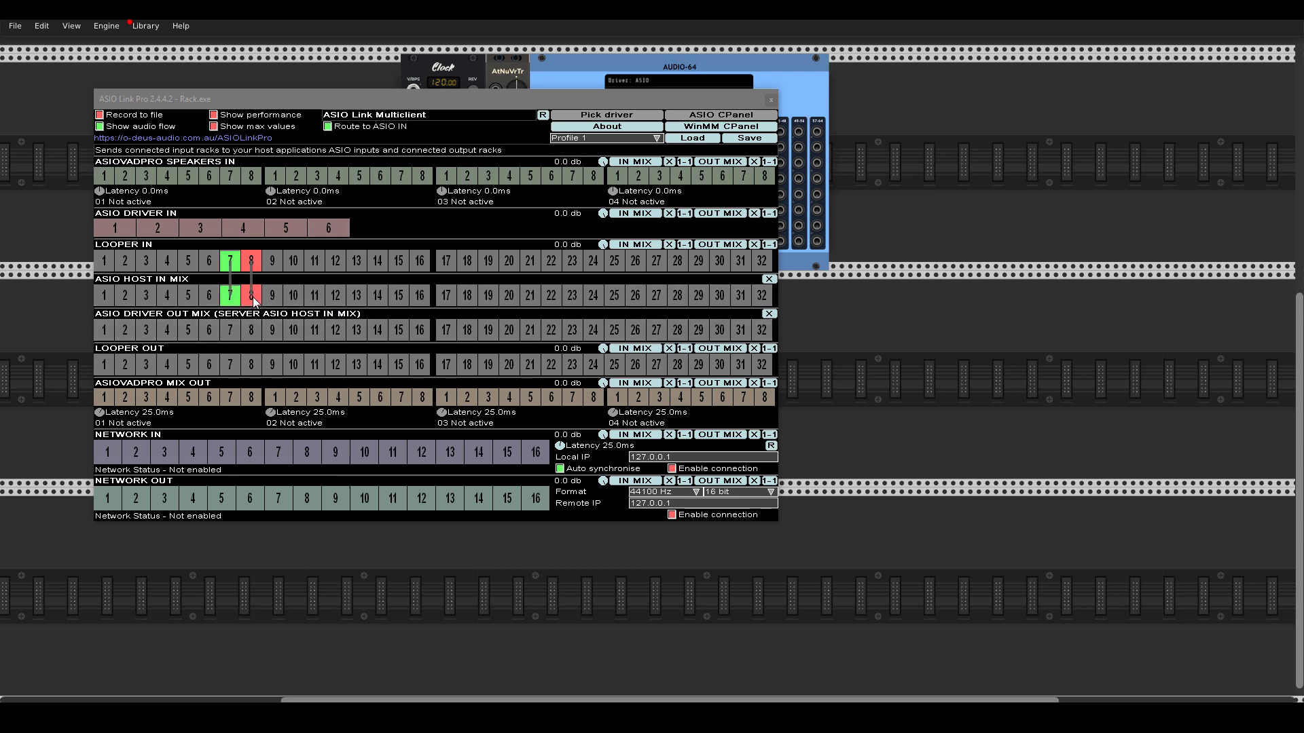
pyautogui.click(771, 100)
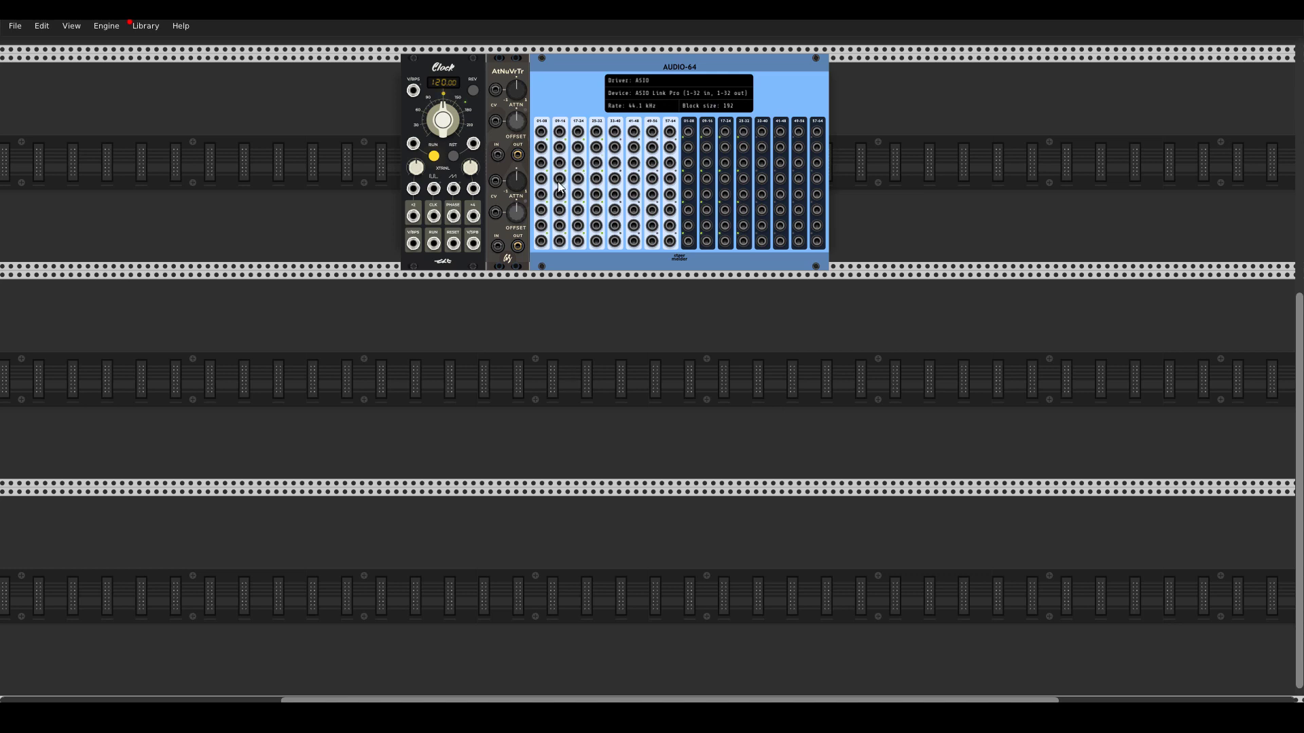
# - Patch AUDIO-64 output 7 through channel 1 of AtNuVrTr into the Clock's external clock input, raising that channel's gain
pyautogui.moveTo(497, 156); pyautogui.dragTo(504, 175)
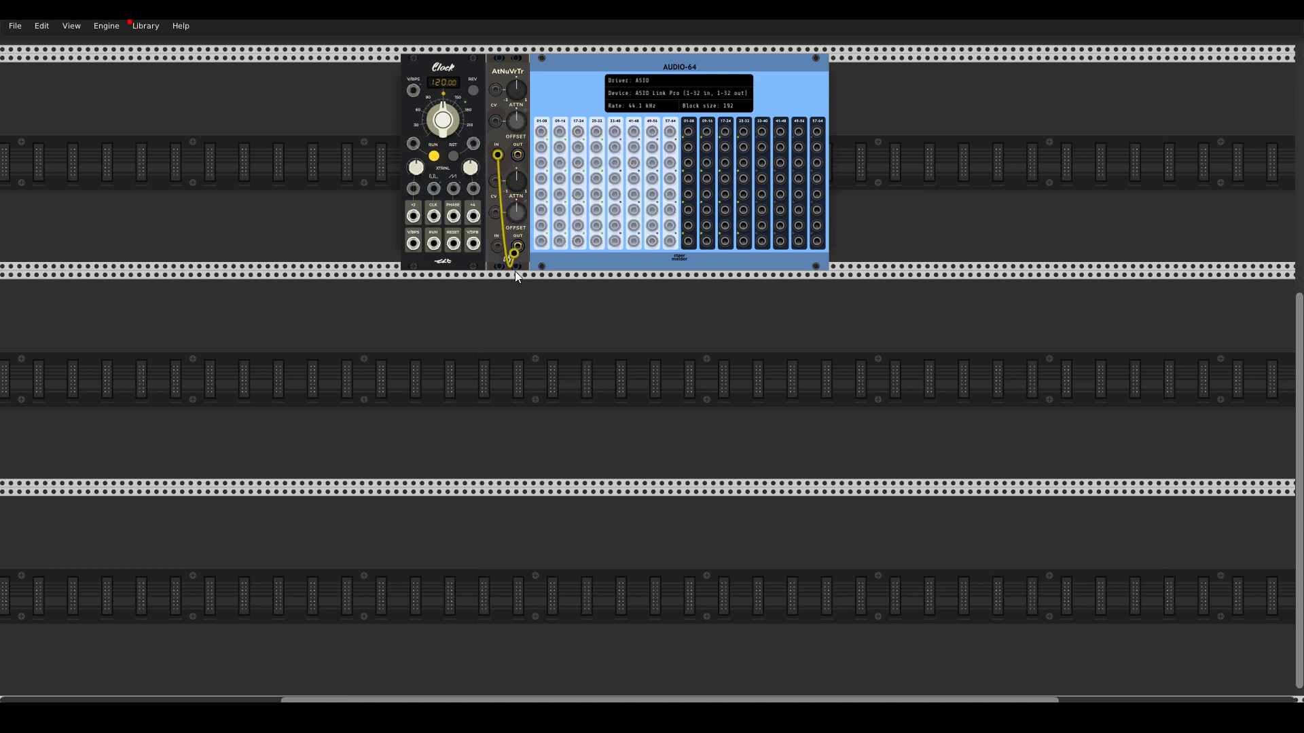
pyautogui.moveTo(514, 271); pyautogui.dragTo(688, 226)
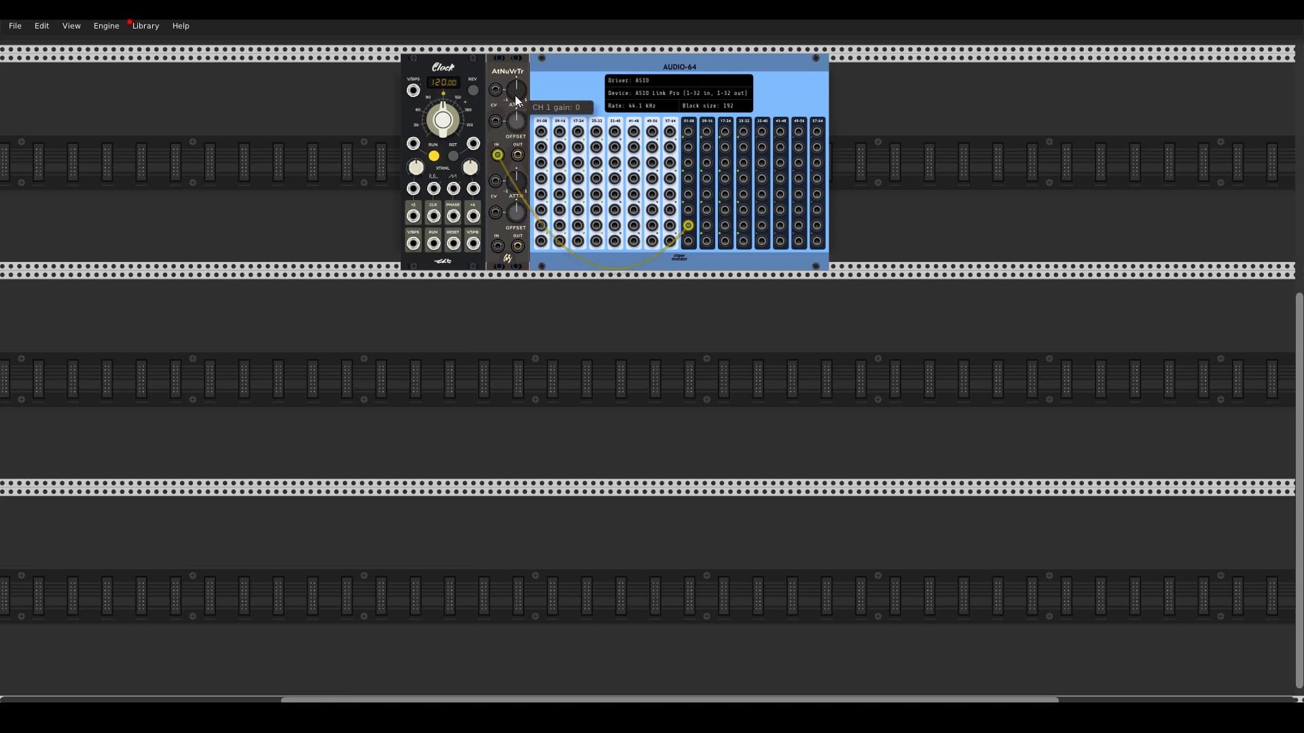
pyautogui.moveTo(515, 95); pyautogui.dragTo(514, 68)
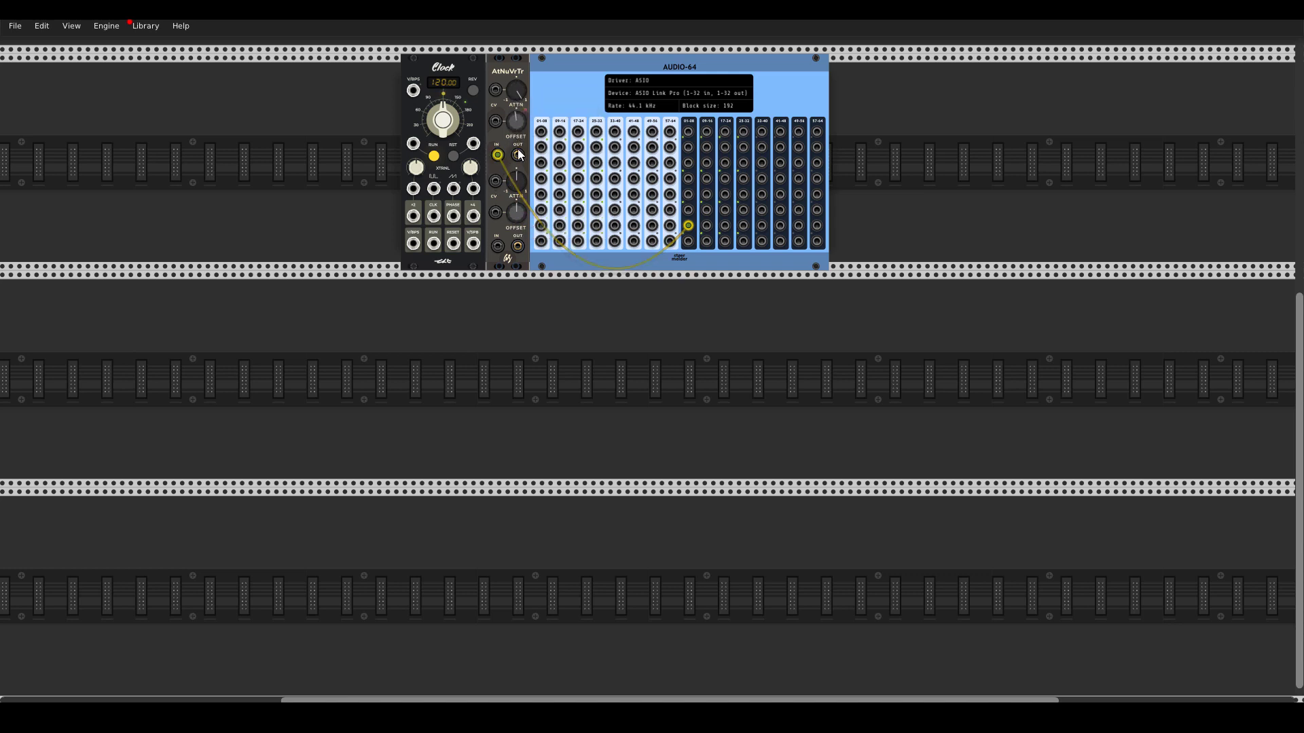
pyautogui.moveTo(517, 155); pyautogui.dragTo(437, 194)
pyautogui.moveTo(519, 122); pyautogui.dragTo(519, 122)
# - Set the ZZC Clock's External Clock PPQN to 24 and patch AUDIO-64 output 8 into its run input
pyautogui.rightClick(447, 64)
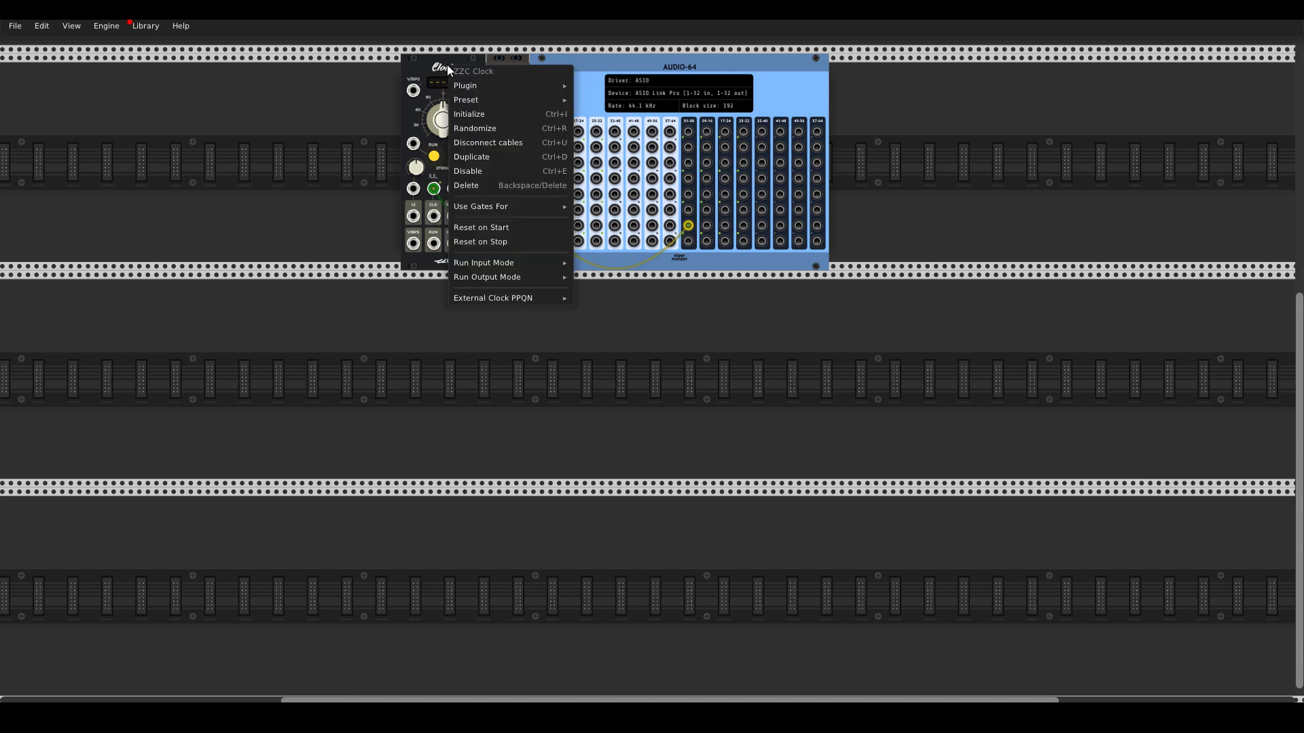
pyautogui.moveTo(535, 301)
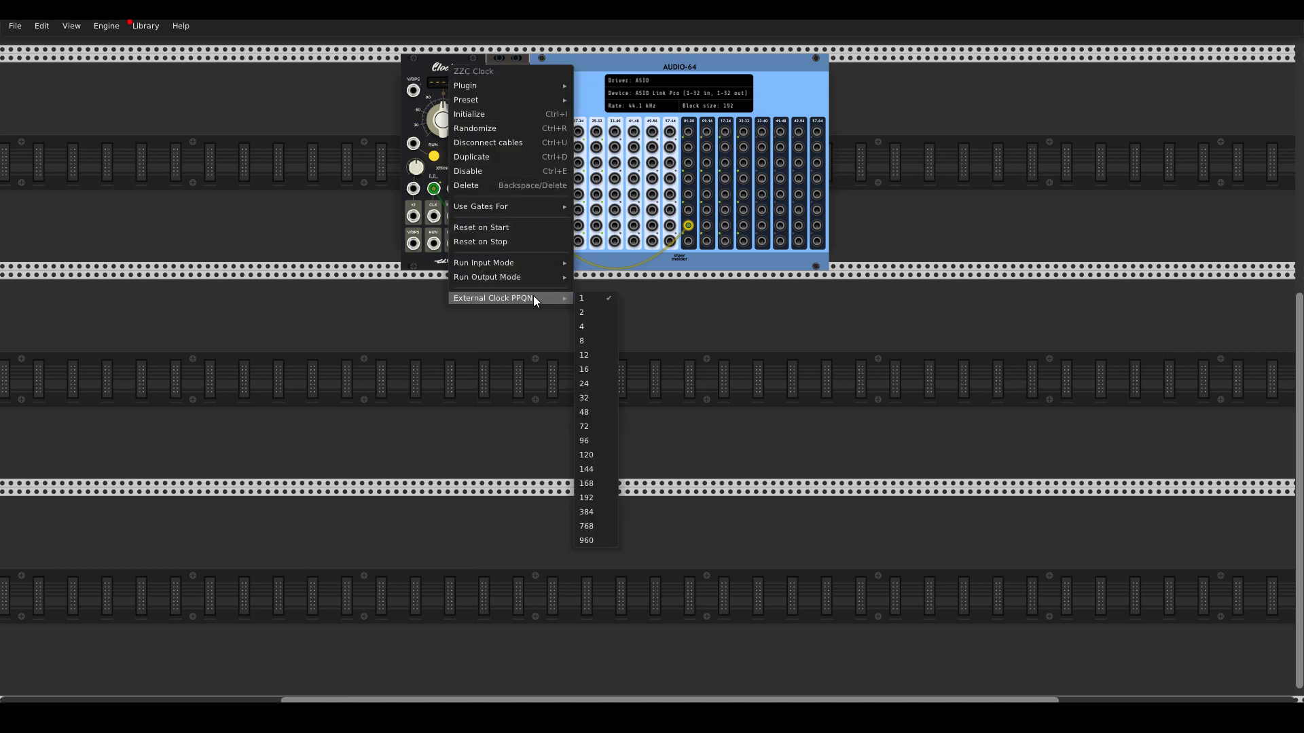
pyautogui.click(601, 382)
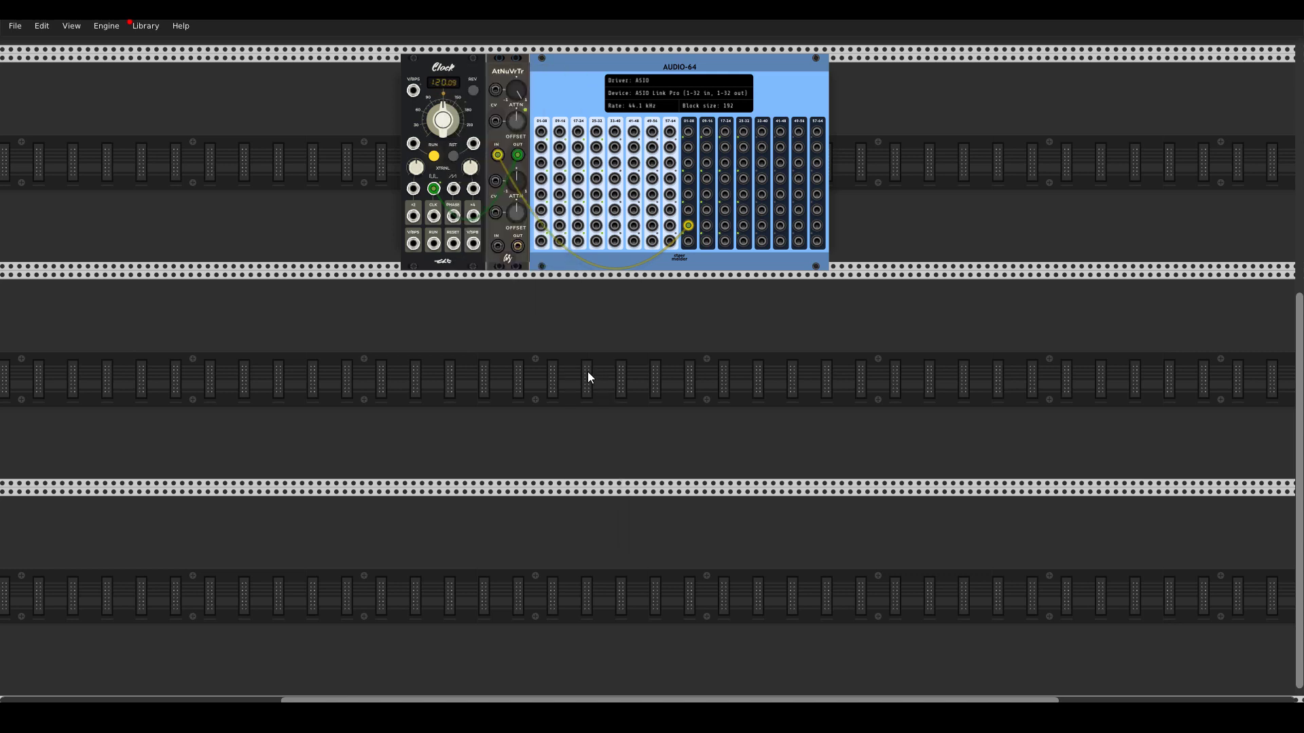
pyautogui.moveTo(443, 120)
pyautogui.mouseDown()
pyautogui.moveTo(443, 133)
pyautogui.moveTo(449, 114)
pyautogui.mouseUp()
pyautogui.moveTo(687, 242); pyautogui.dragTo(413, 143)
# - Switch to Ableton Live, restore its window to a smaller size, and place it below the Rack modules
pyautogui.click(340, 720)
pyautogui.click(1257, 10)
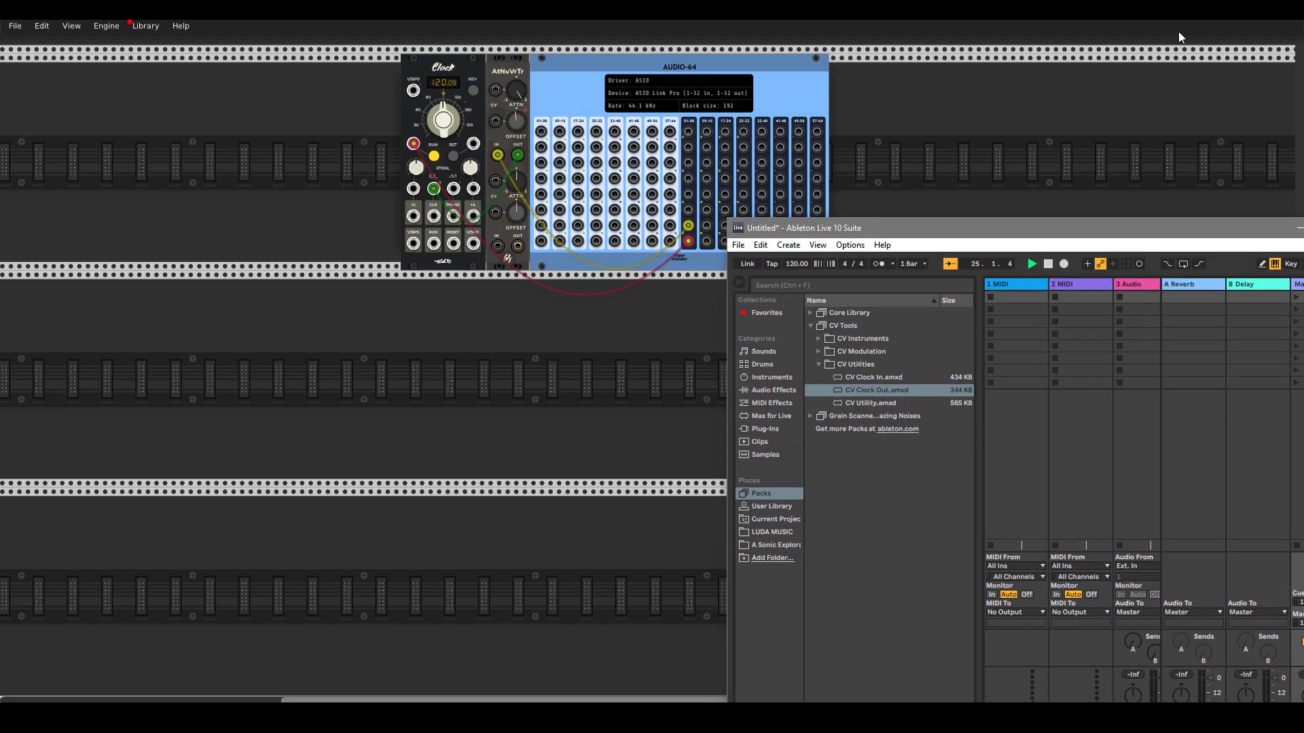
pyautogui.moveTo(895, 224); pyautogui.dragTo(365, 305)
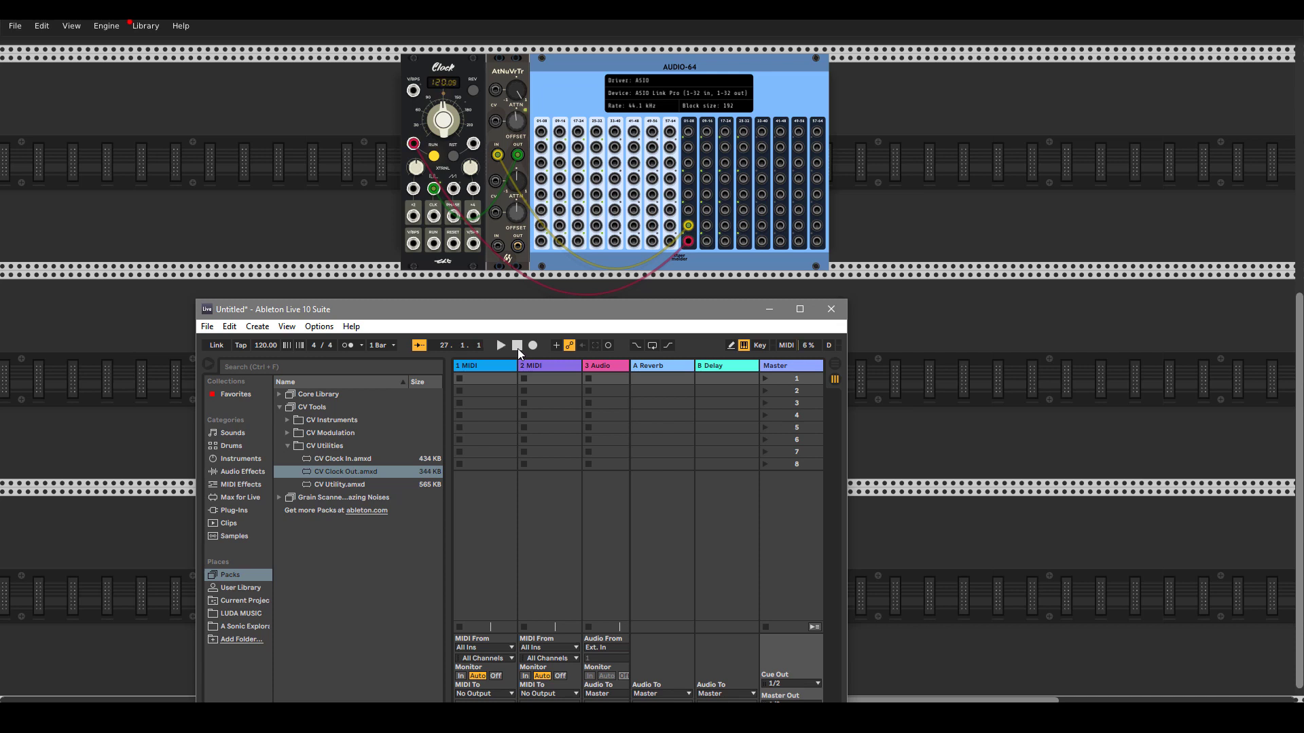
# - Set the ZZC Clock's Run Input Mode to Hold and test it by starting and stopping Ableton Live's playback twice
pyautogui.rightClick(447, 70)
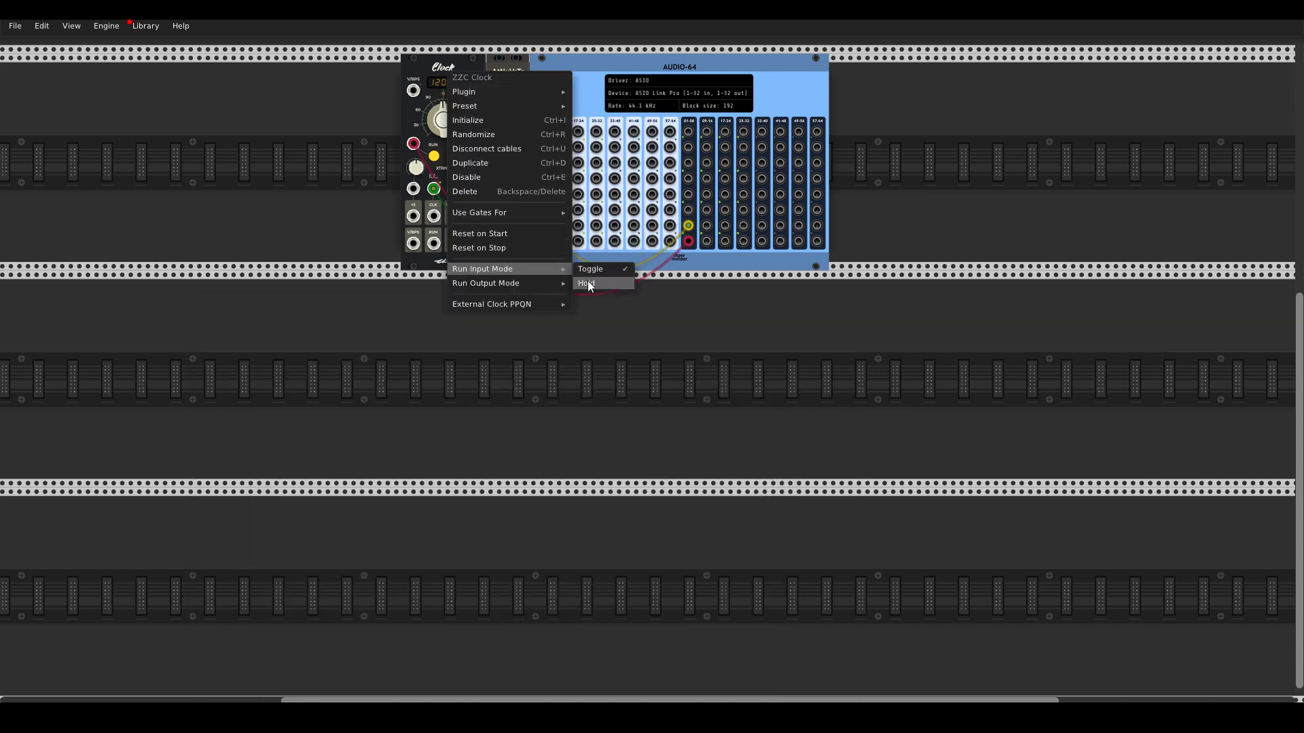
pyautogui.click(588, 279)
pyautogui.hotkey('alt', 'Tab')
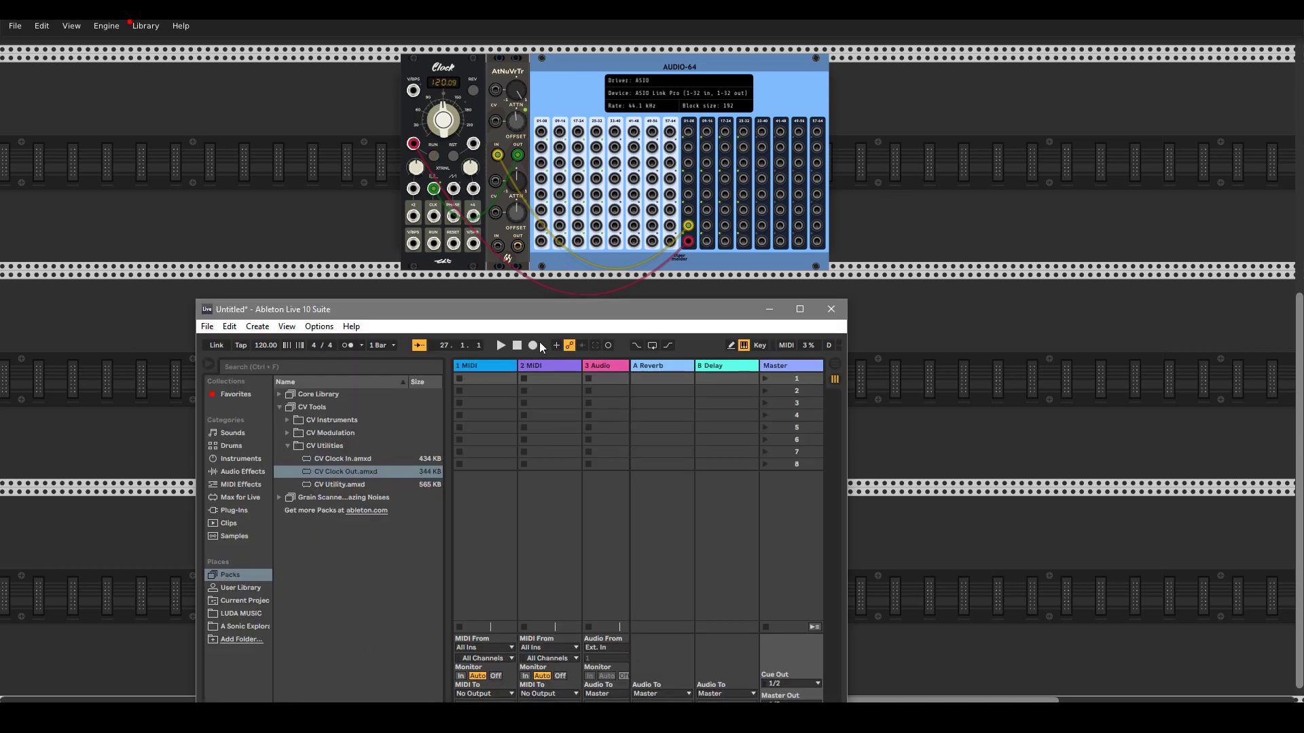
pyautogui.click(503, 348)
pyautogui.click(516, 346)
pyautogui.click(502, 344)
pyautogui.click(515, 347)
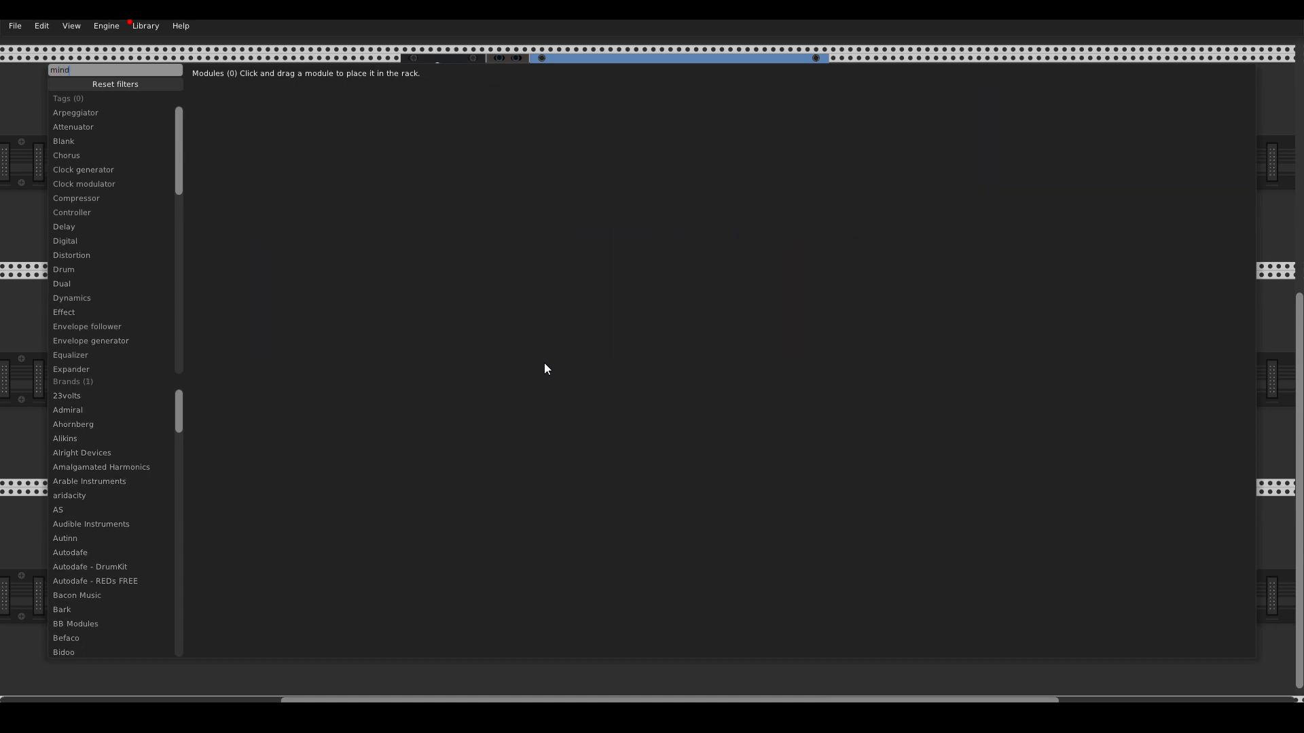
# - Search Rack's module browser for mindmeld and place the 16-track MixMaster in the row below the Clock
pyautogui.write('m')
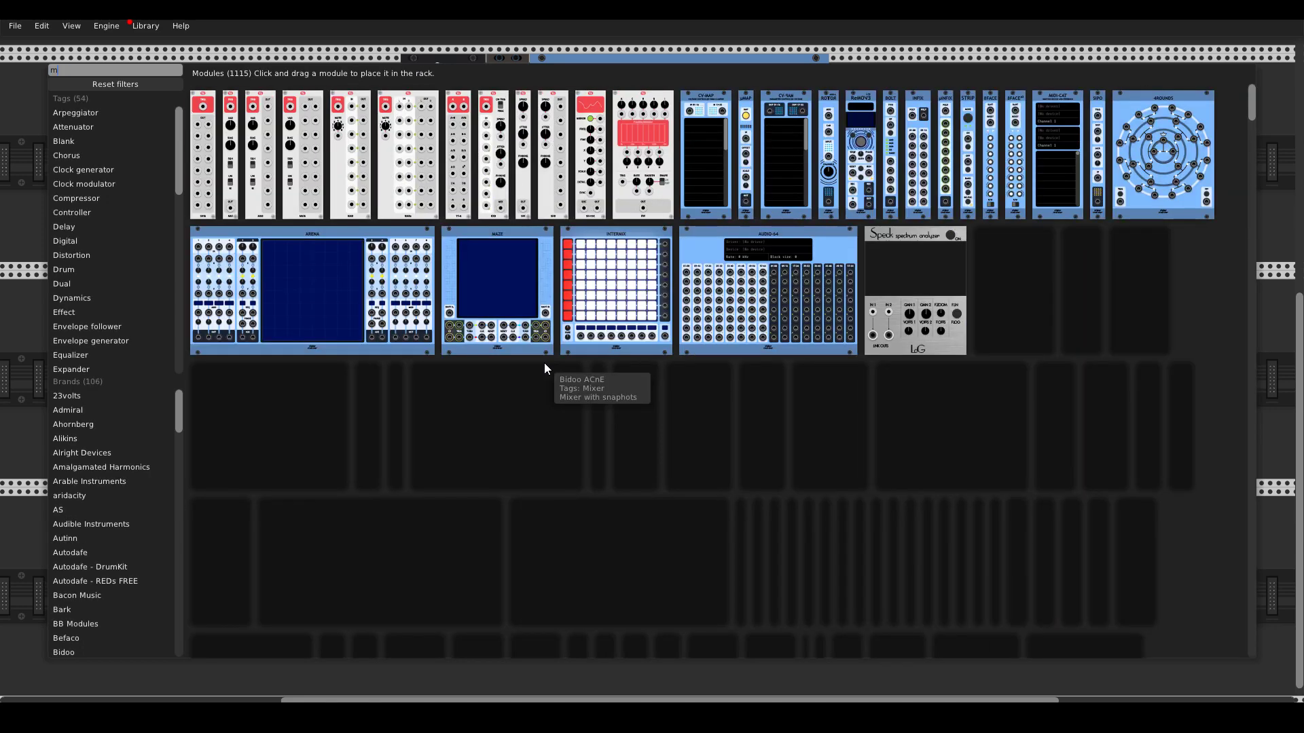
pyautogui.write('indmeld')
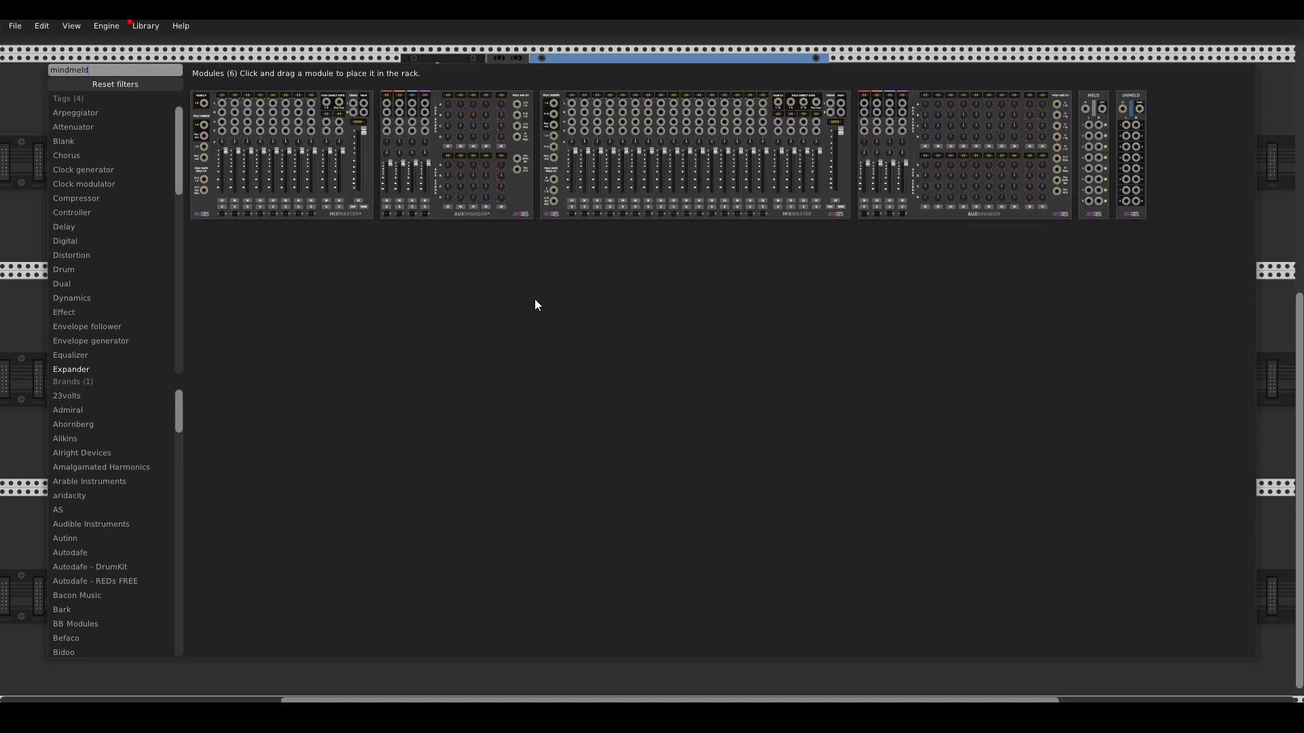
pyautogui.moveTo(631, 204); pyautogui.dragTo(401, 324)
# - Search the module browser for split, place the VCV Split module directly beside MixMaster, and duplicate it
pyautogui.rightClick(744, 356)
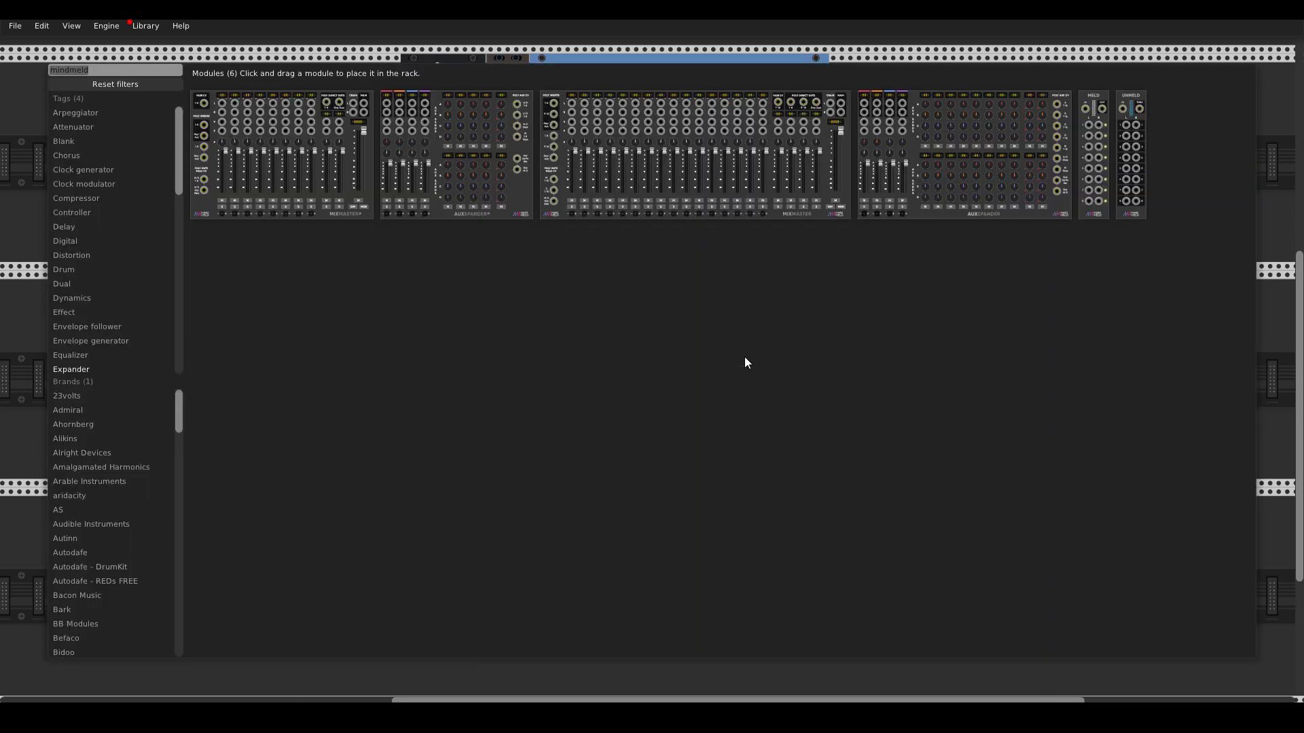
pyautogui.write('split')
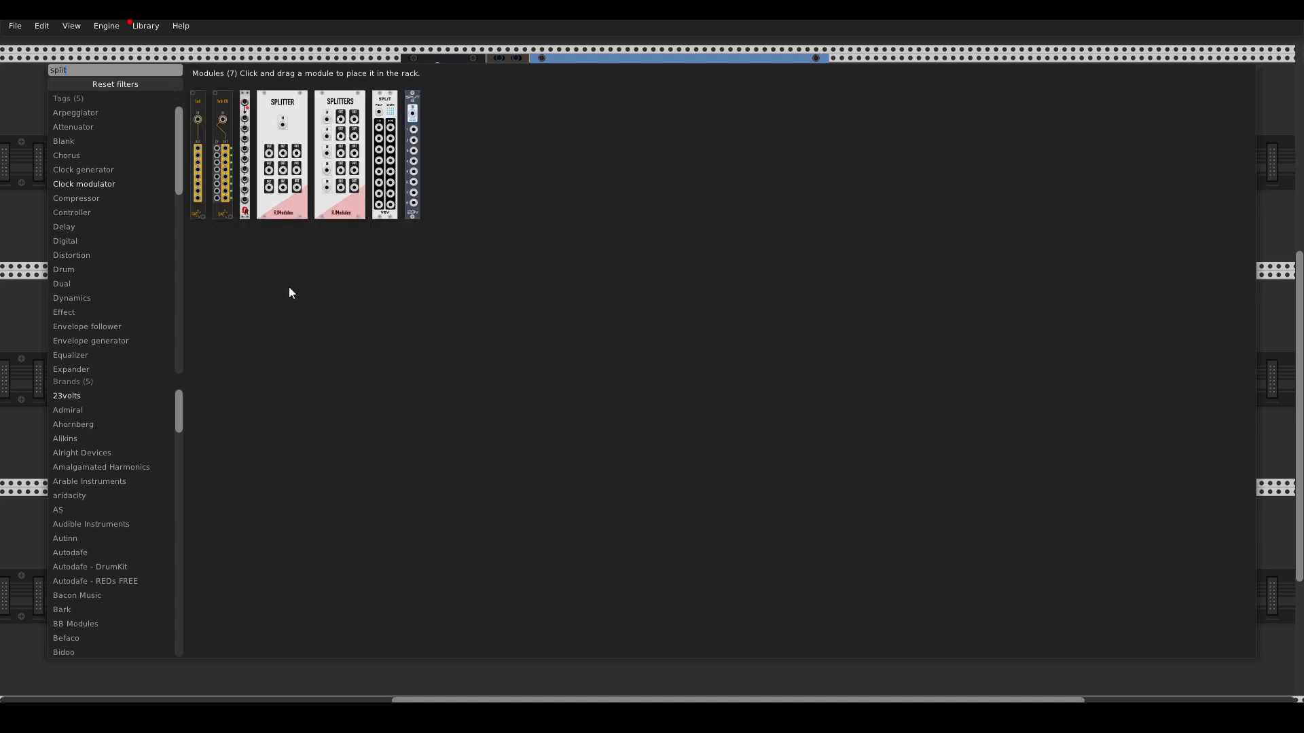
pyautogui.moveTo(384, 105); pyautogui.dragTo(453, 171)
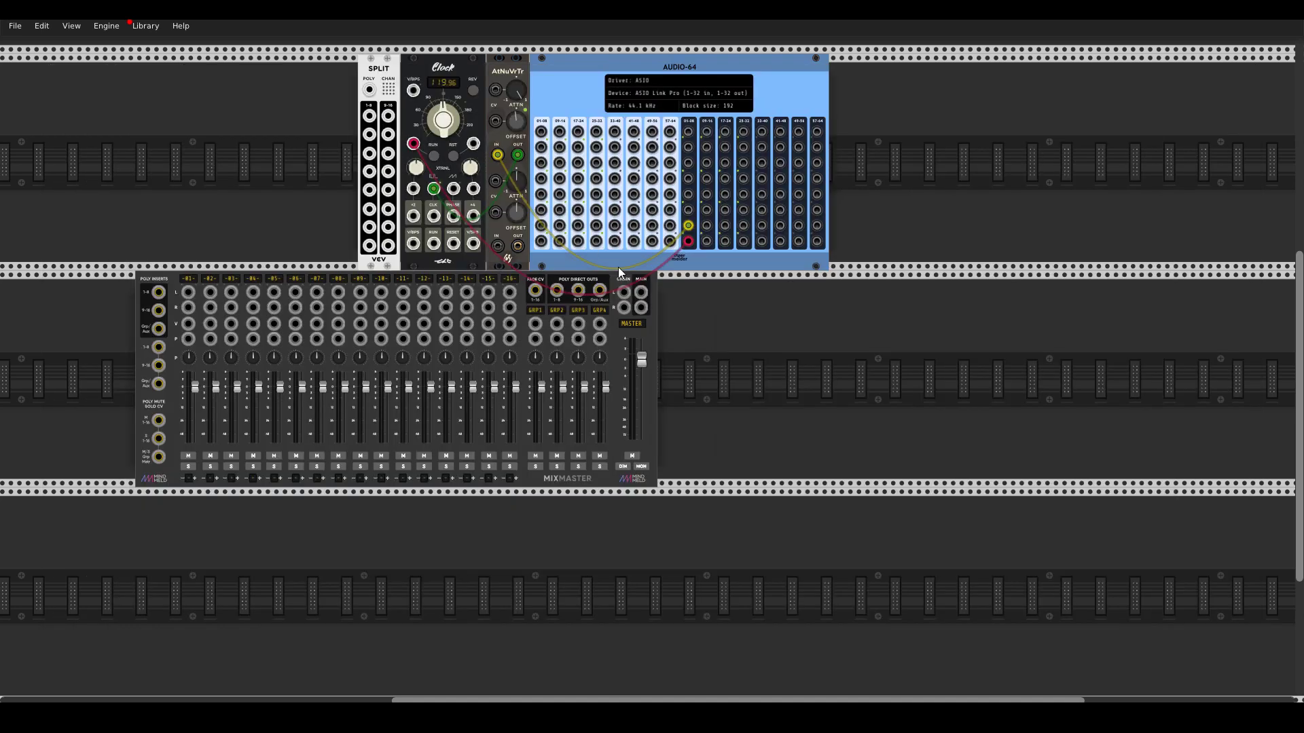
pyautogui.moveTo(618, 268); pyautogui.dragTo(662, 300)
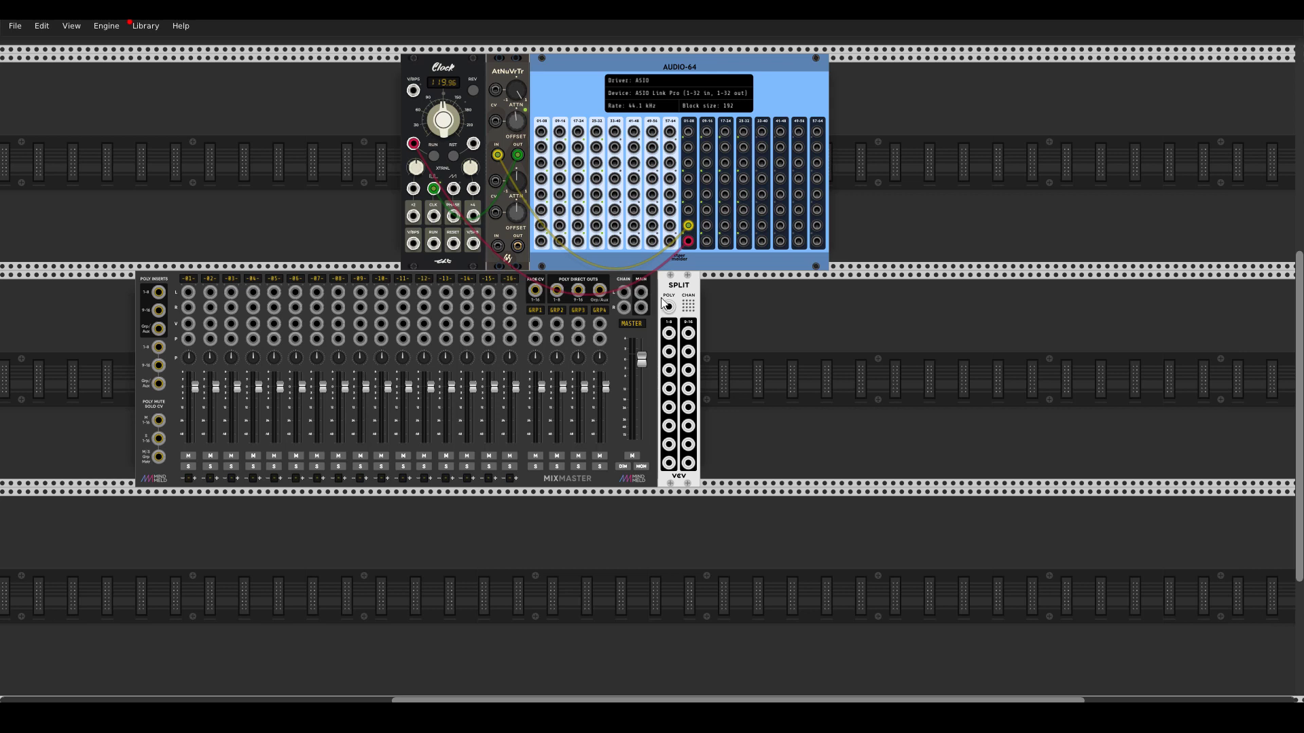
pyautogui.hotkey('ctrl', 'd')
# - Patch MixMaster's poly direct outs 1-8 and 9-16 into the two Splits, and the first Split's sixteen outputs into AUDIO-64 inputs 1-16
pyautogui.moveTo(556, 290); pyautogui.dragTo(669, 307)
pyautogui.moveTo(578, 291); pyautogui.dragTo(541, 131)
pyautogui.moveTo(541, 146); pyautogui.dragTo(669, 426)
pyautogui.moveTo(669, 444)
pyautogui.mouseDown()
pyautogui.moveTo(530, 253)
pyautogui.moveTo(541, 225)
pyautogui.moveTo(668, 463)
pyautogui.mouseUp()
pyautogui.moveTo(687, 333); pyautogui.dragTo(559, 132)
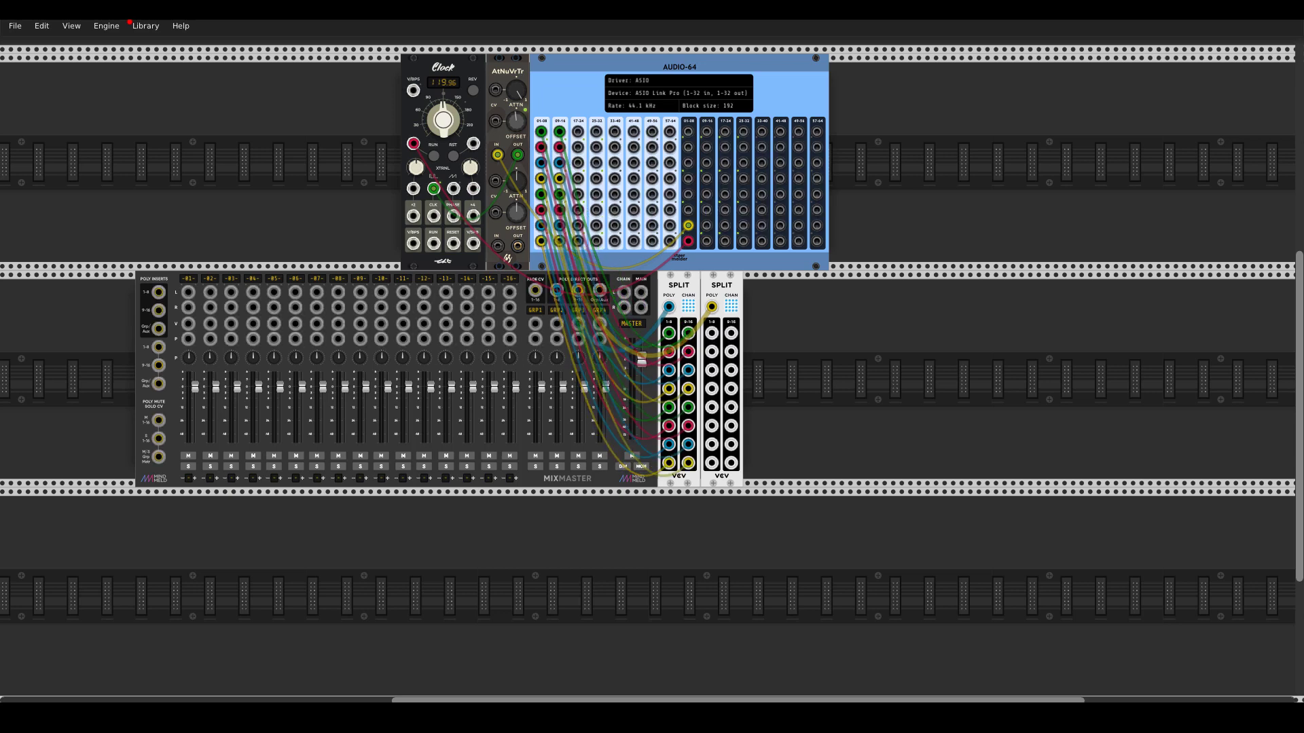
# - Switch to Ableton Live, cut the two MIDI tracks from the set, and hide the browser
pyautogui.hotkey('alt', 'Tab')
pyautogui.moveTo(548, 307); pyautogui.dragTo(577, 95)
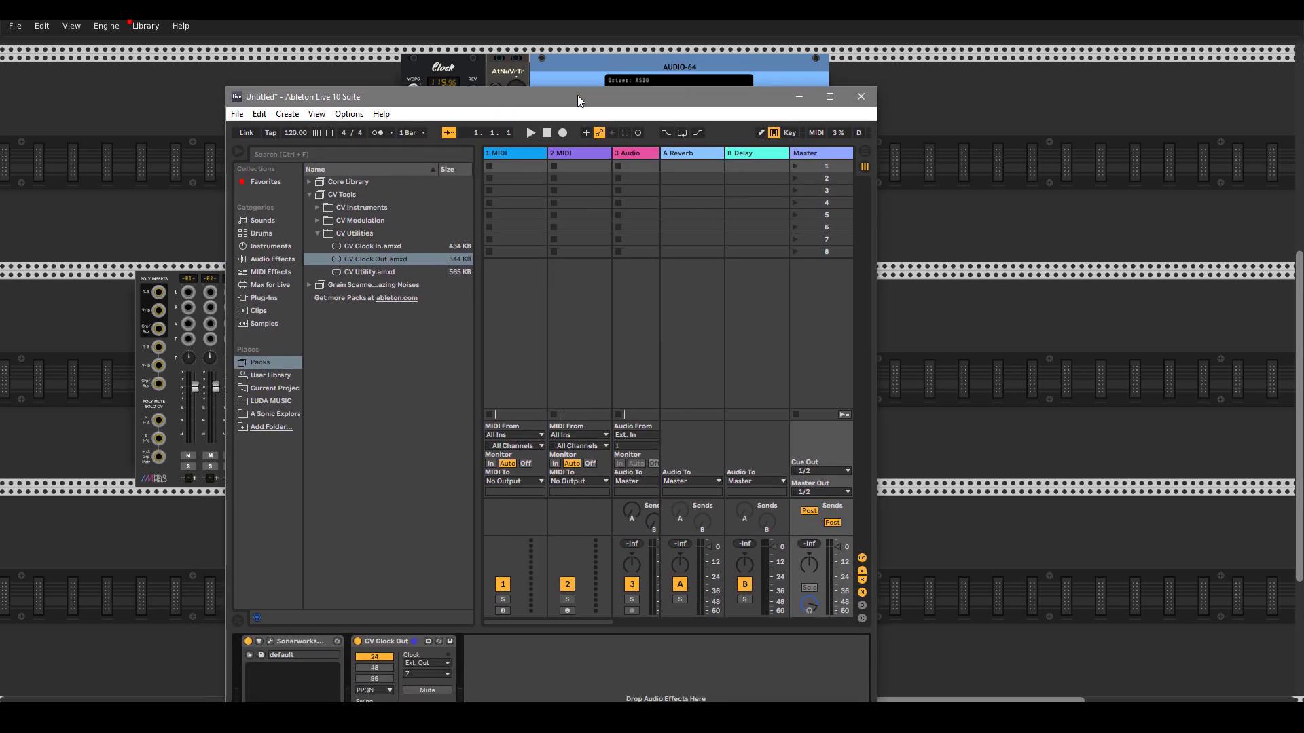
pyautogui.click(581, 150)
pyautogui.keyDown('shift'); pyautogui.click(516, 153); pyautogui.keyUp('shift')
pyautogui.rightClick(513, 153)
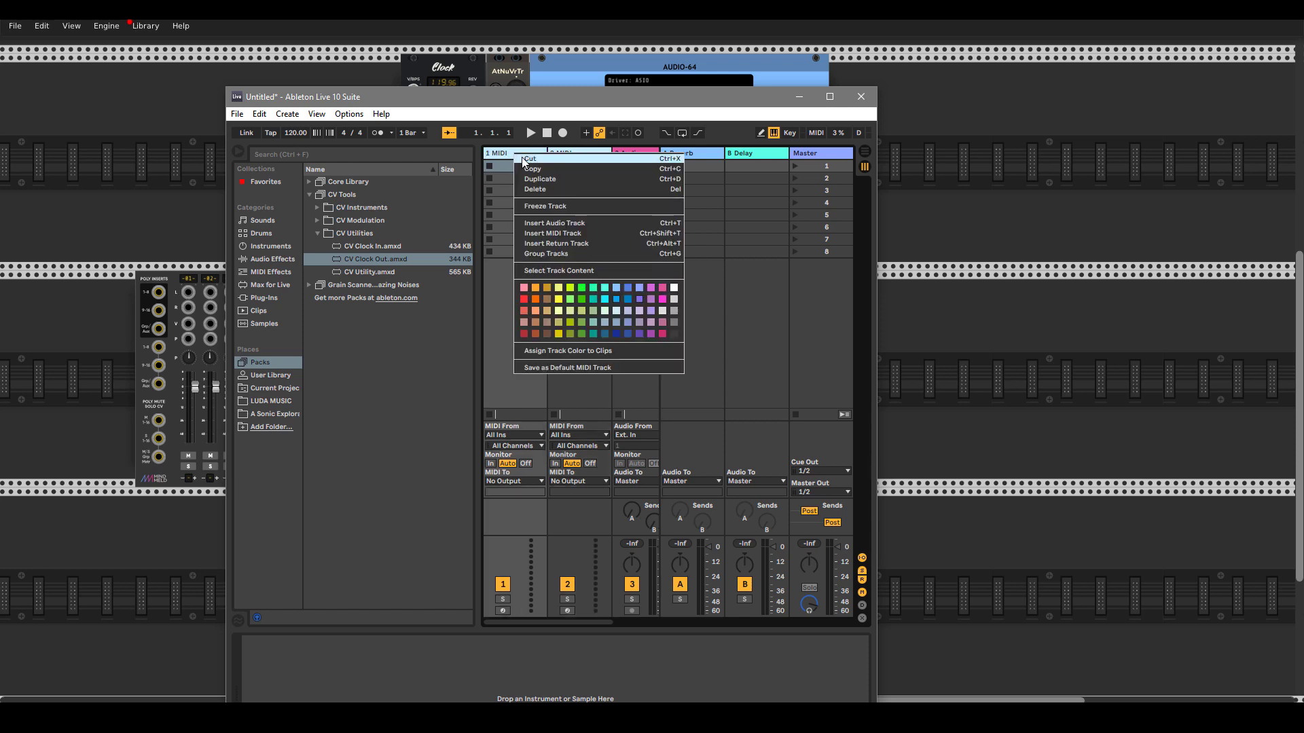
pyautogui.click(522, 157)
pyautogui.click(238, 152)
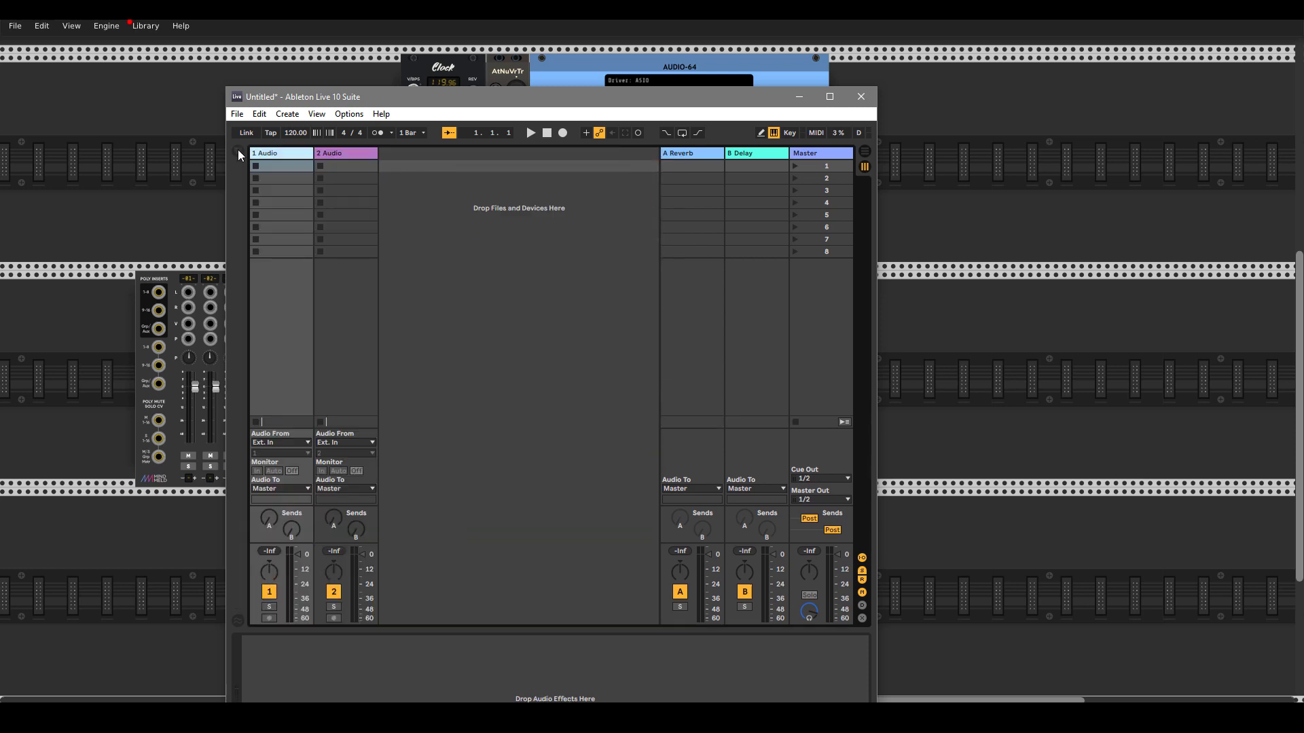
# - Set the external input of audio track 1 to 1/2 and of audio track 2 to 3/4
pyautogui.click(283, 455)
pyautogui.click(285, 464)
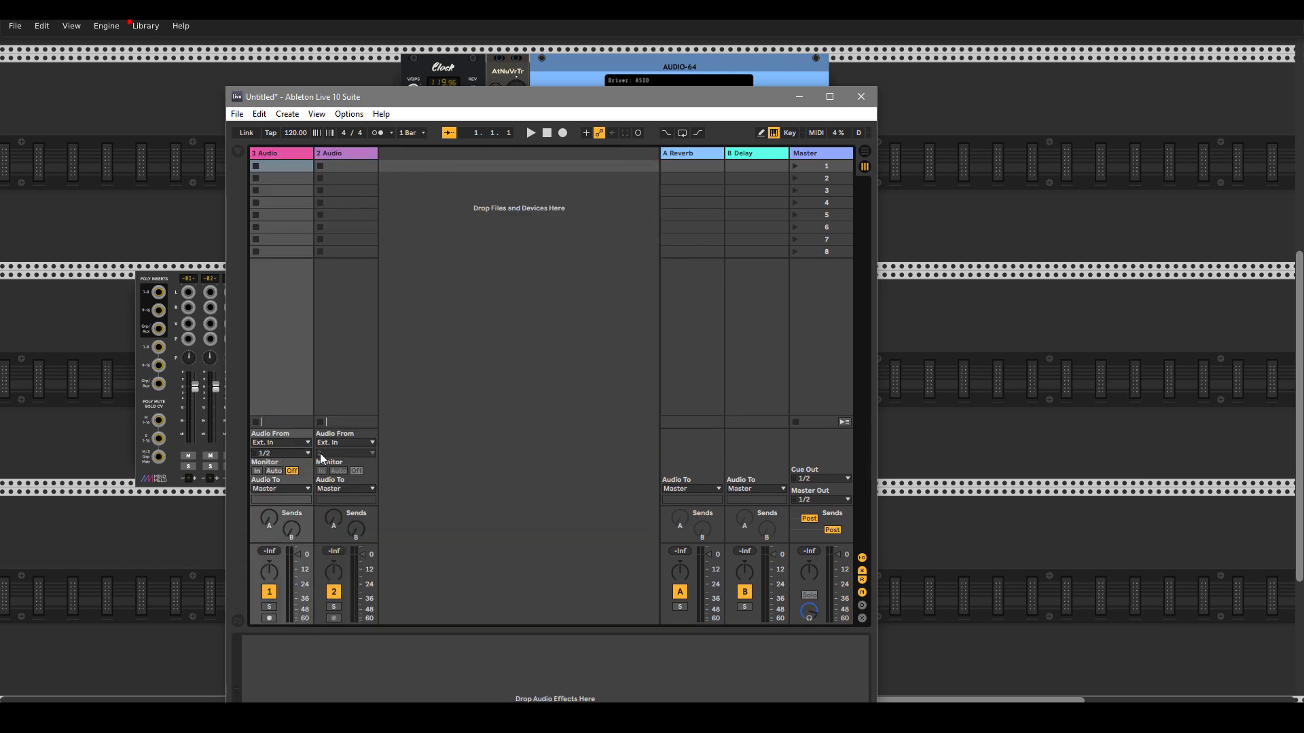
pyautogui.click(319, 454)
pyautogui.click(342, 474)
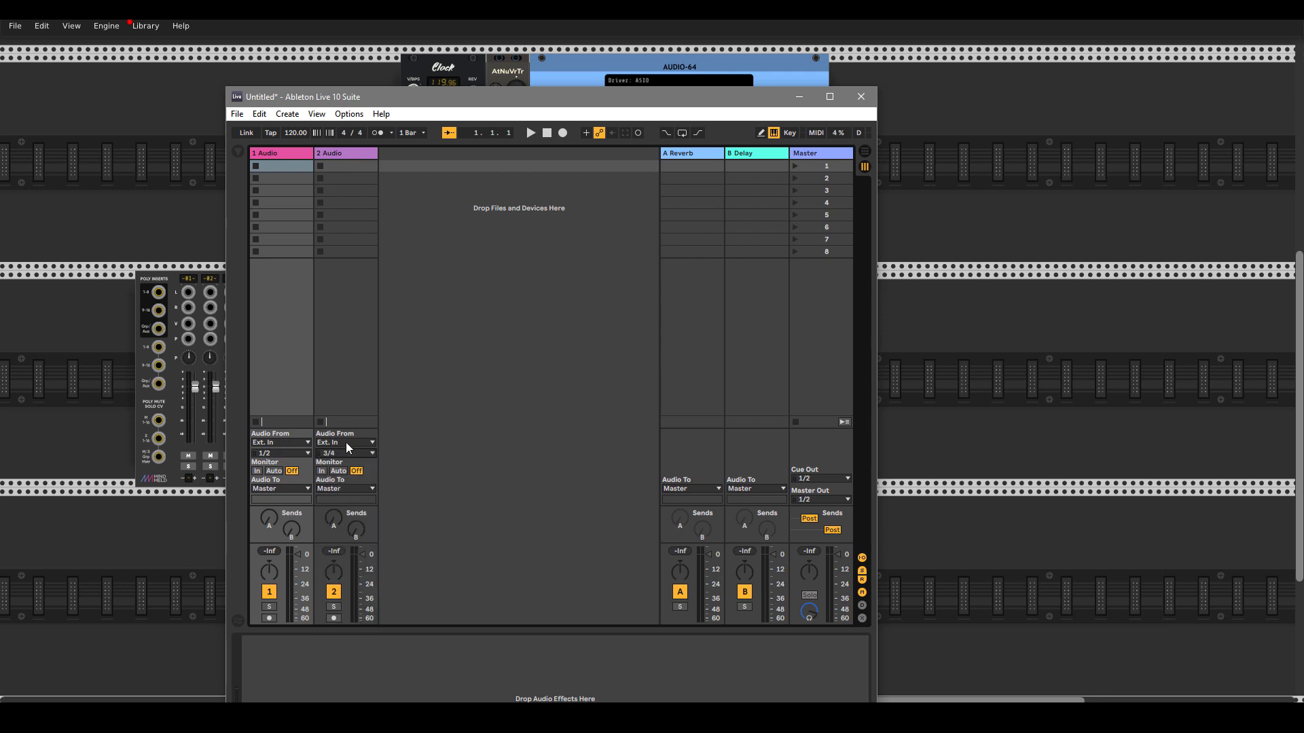
# - Insert two more audio tracks after track 2 and set their external inputs to 5/6 and 7/8
pyautogui.click(360, 153)
pyautogui.hotkey('ctrl', 't')
pyautogui.hotkey('ctrl', 't')
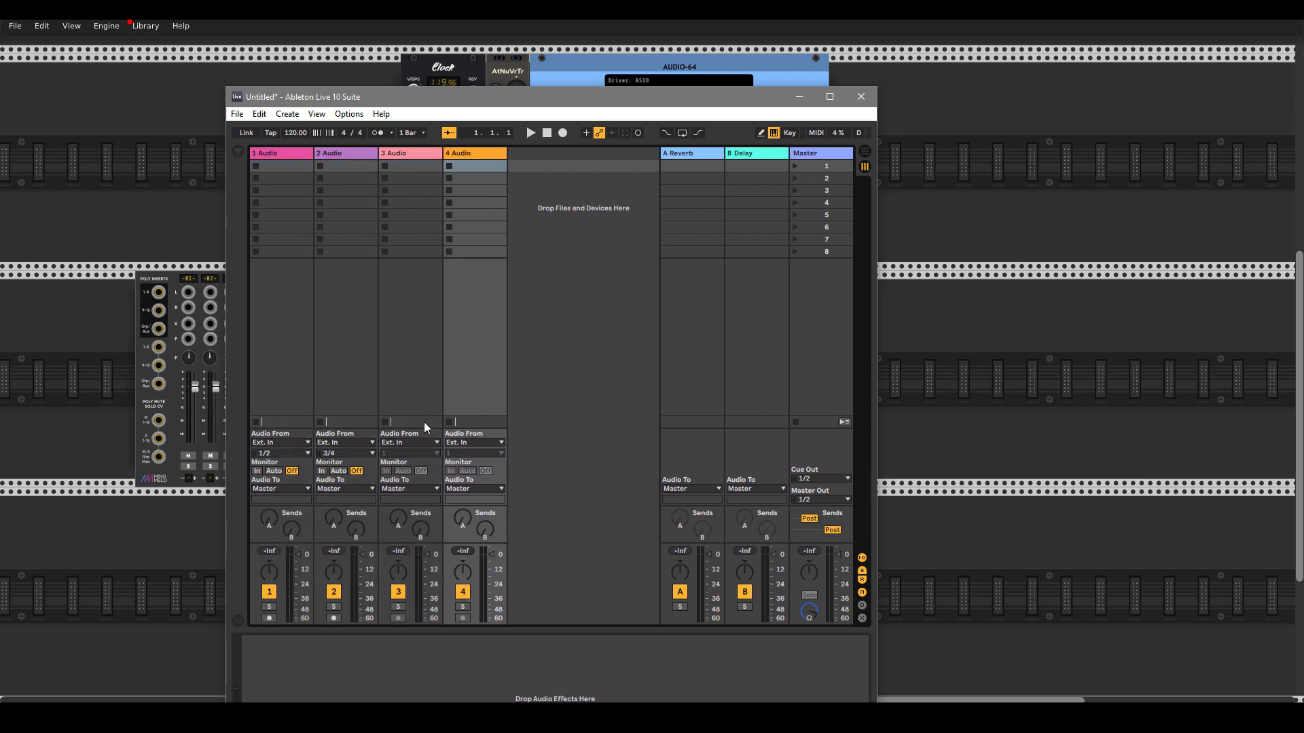
pyautogui.click(401, 453)
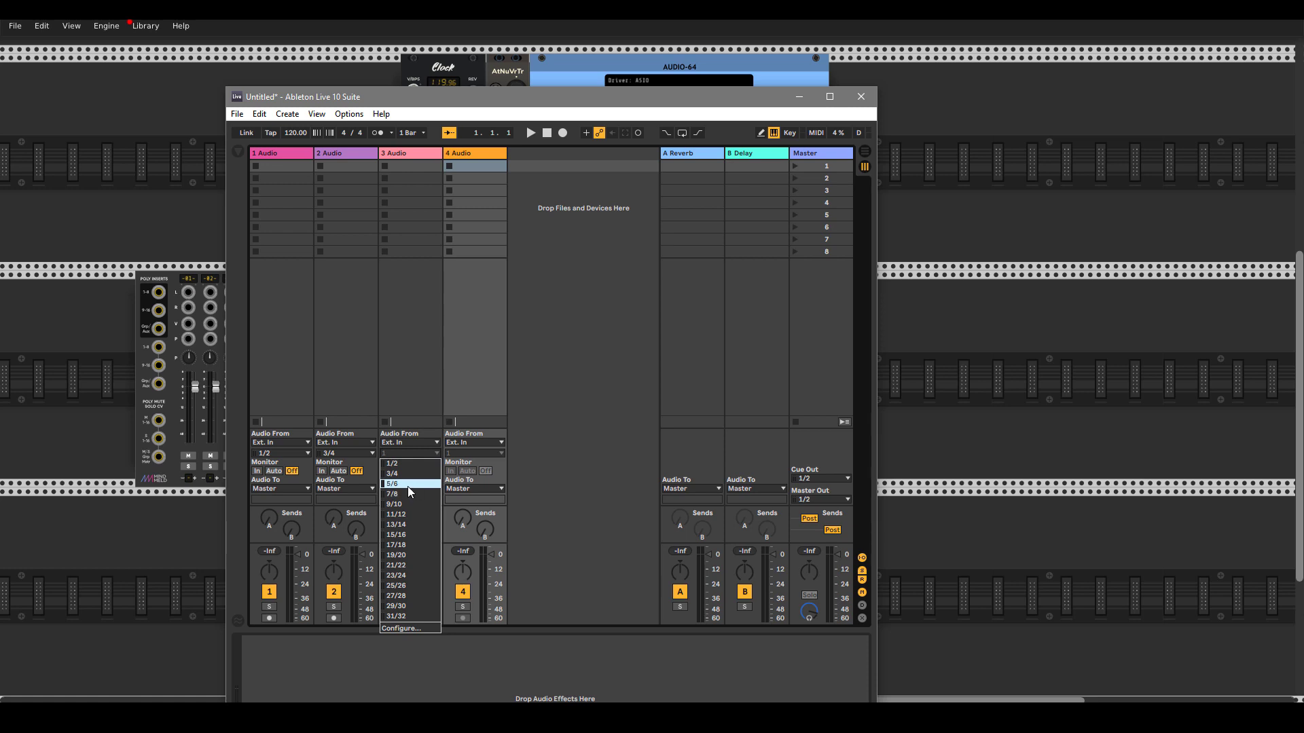
pyautogui.click(407, 484)
pyautogui.click(457, 452)
pyautogui.click(465, 495)
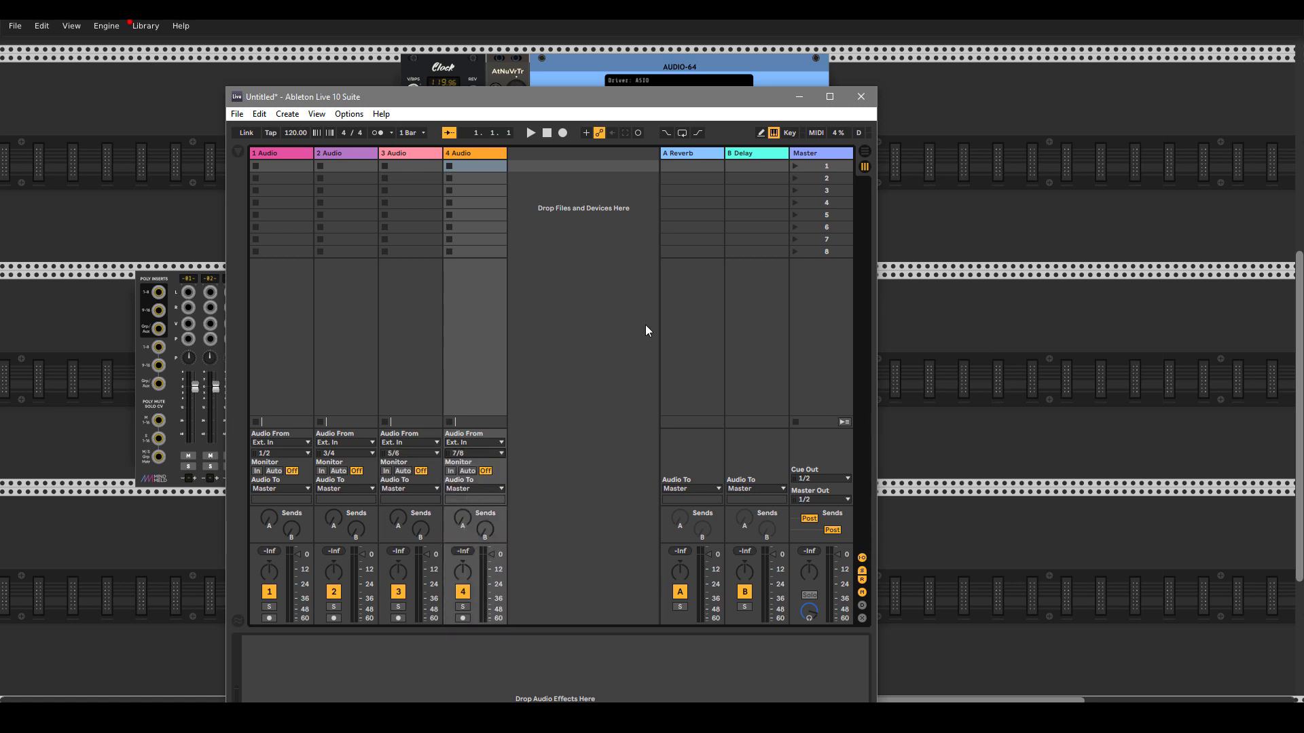
# - Set monitoring to Auto on all four audio tracks
pyautogui.click(338, 470)
pyautogui.click(402, 471)
pyautogui.click(467, 471)
pyautogui.click(274, 471)
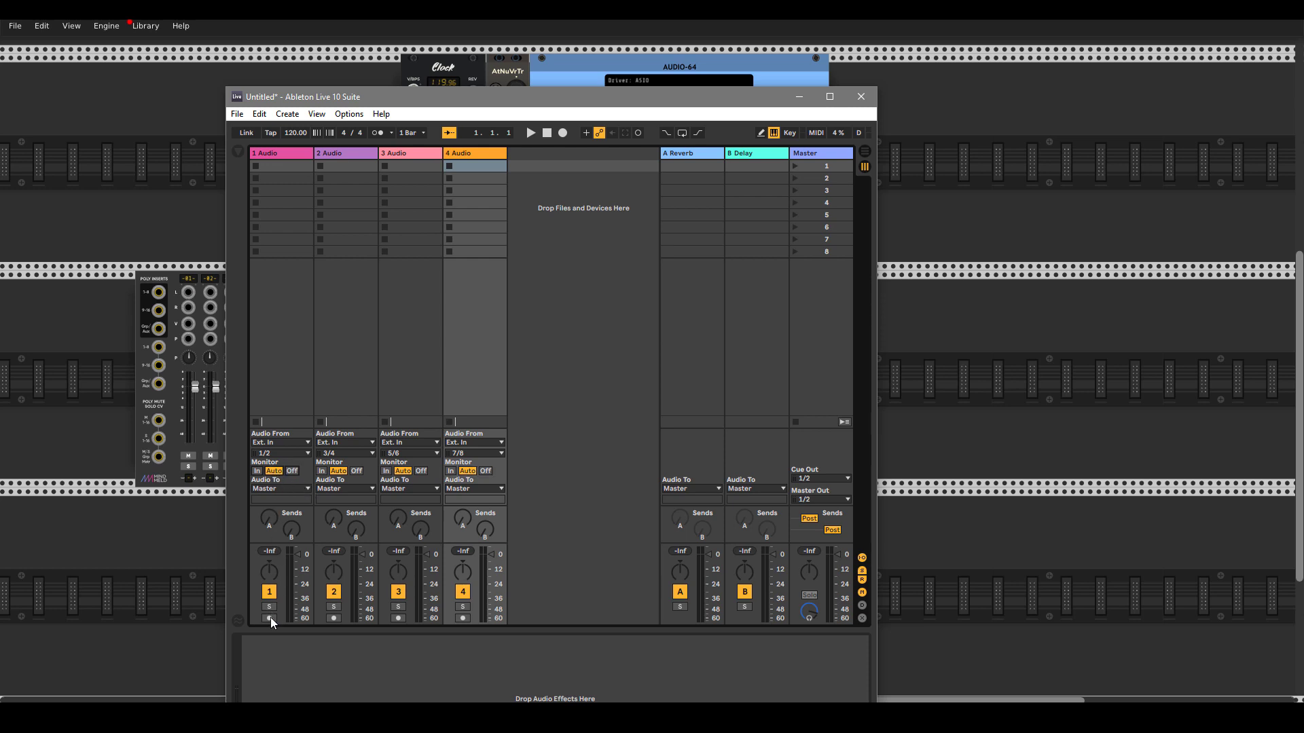
# - Arm all four audio tracks for recording together and move Live's window aside to uncover the Rack modules
pyautogui.click(285, 154)
pyautogui.keyDown('shift'); pyautogui.click(463, 154); pyautogui.keyUp('shift')
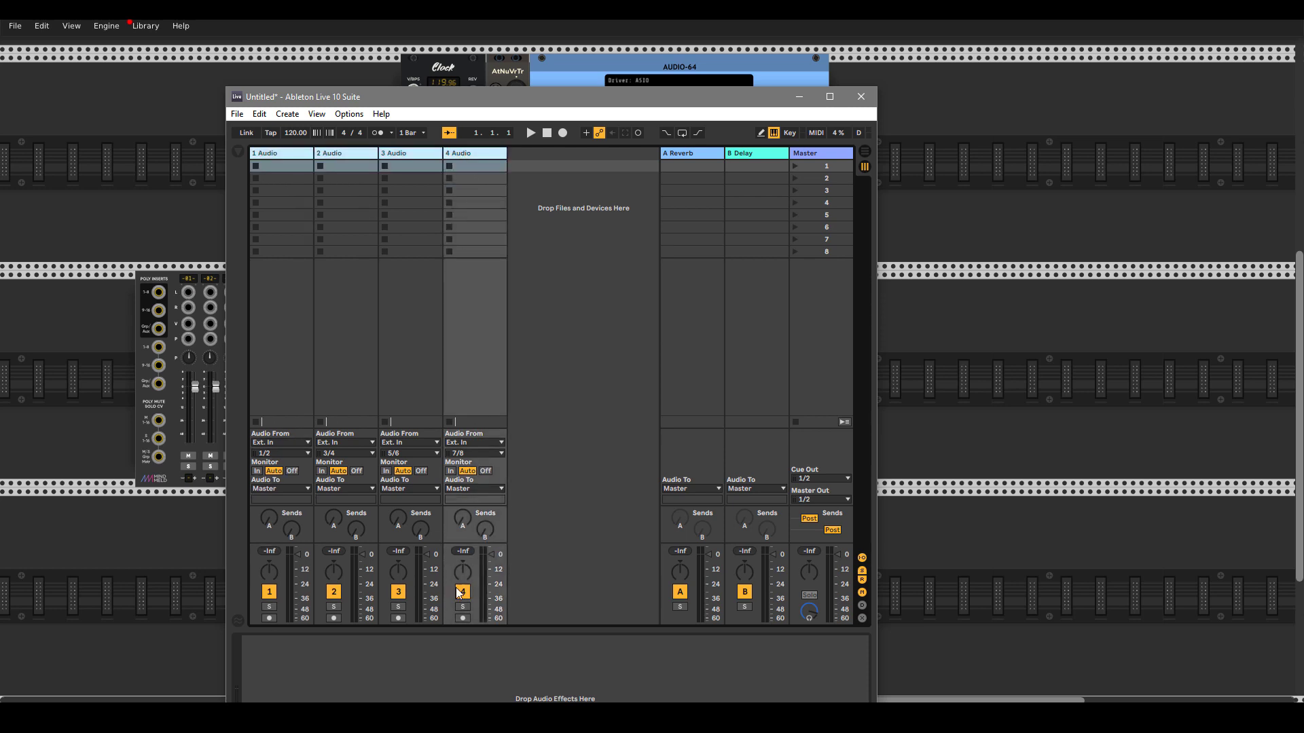
pyautogui.click(462, 618)
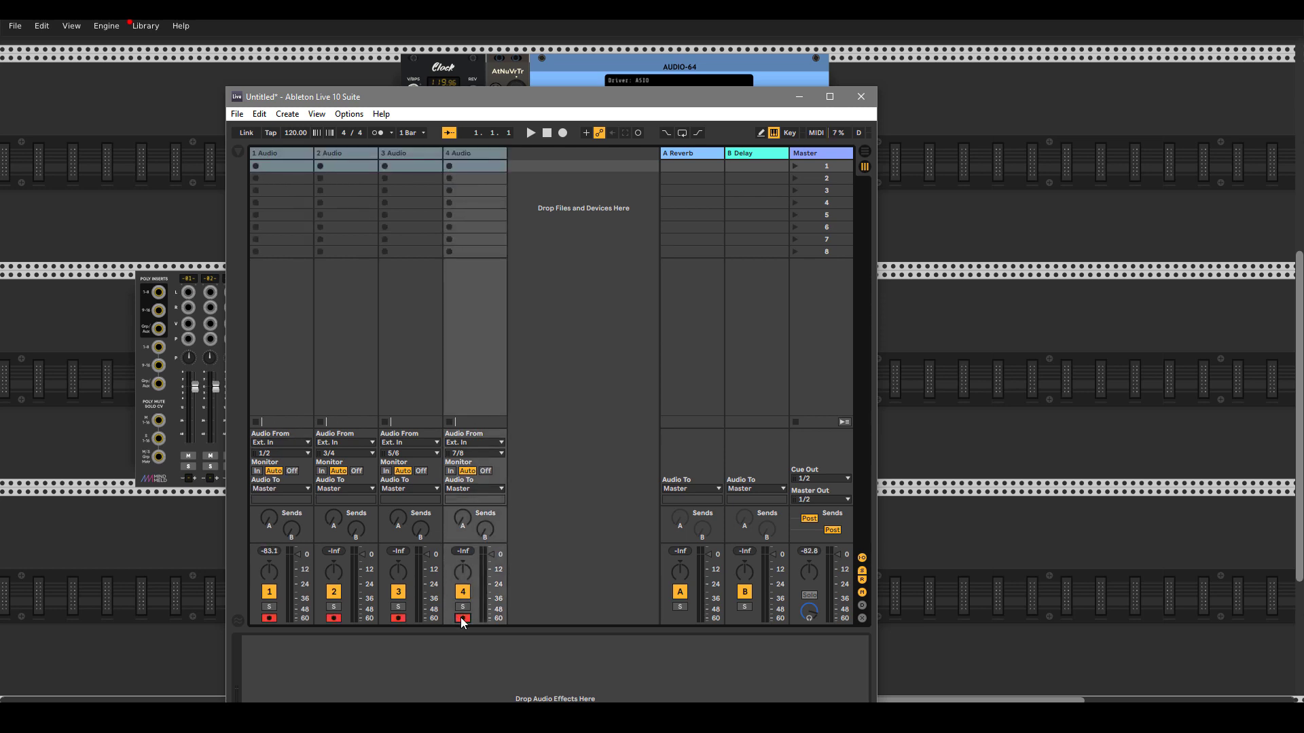
pyautogui.click(284, 153)
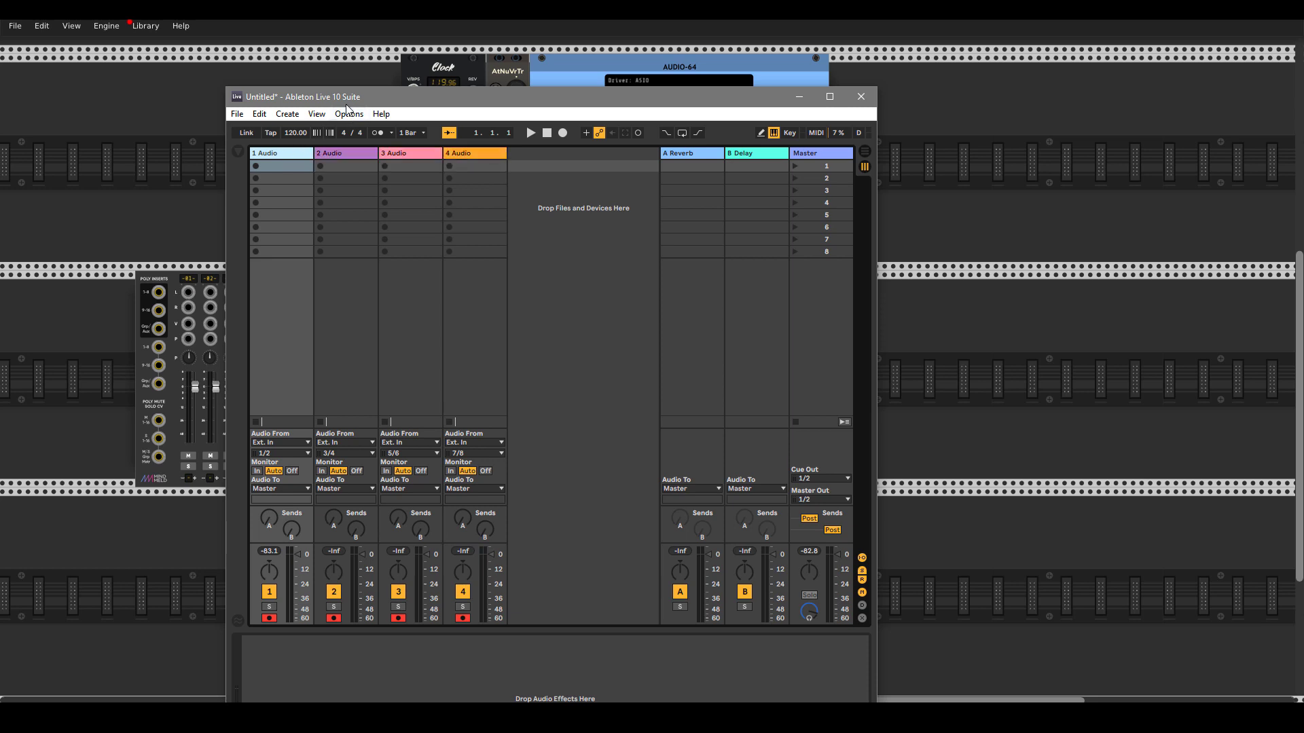
pyautogui.moveTo(346, 106); pyautogui.dragTo(646, 60)
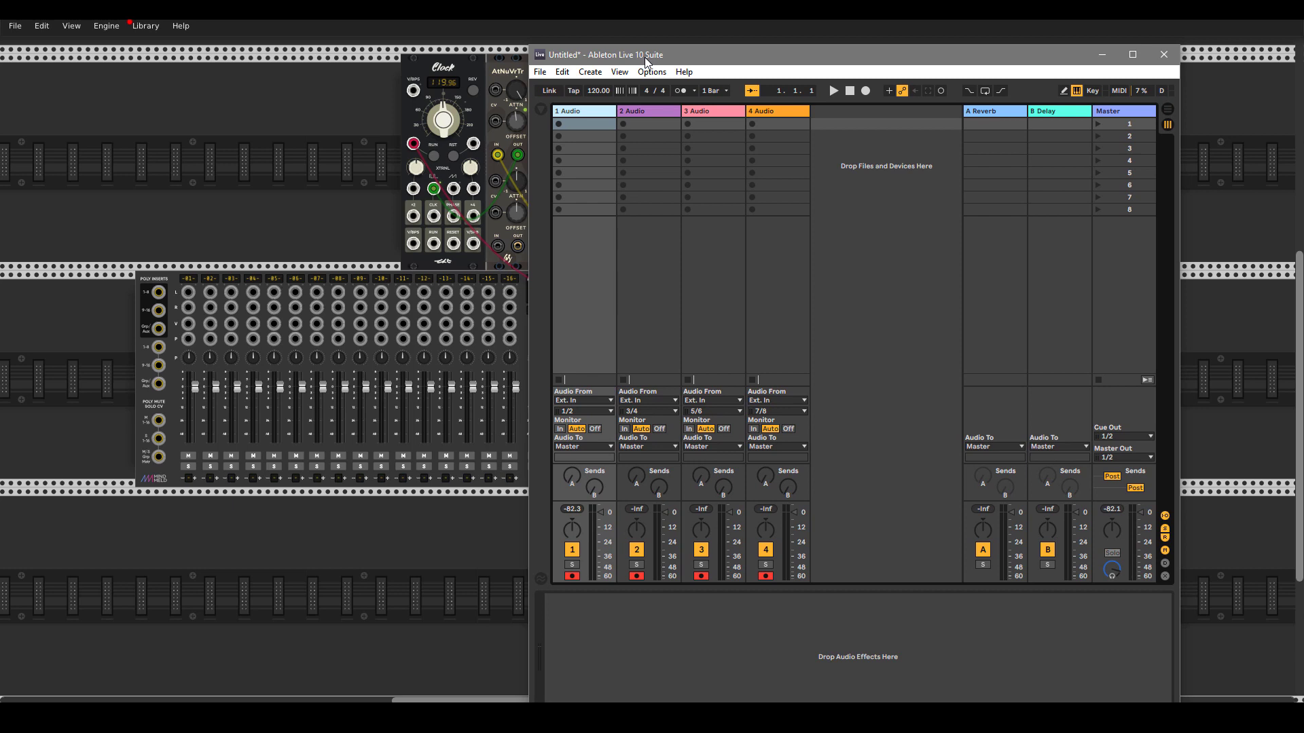
pyautogui.moveTo(645, 57); pyautogui.dragTo(742, 124)
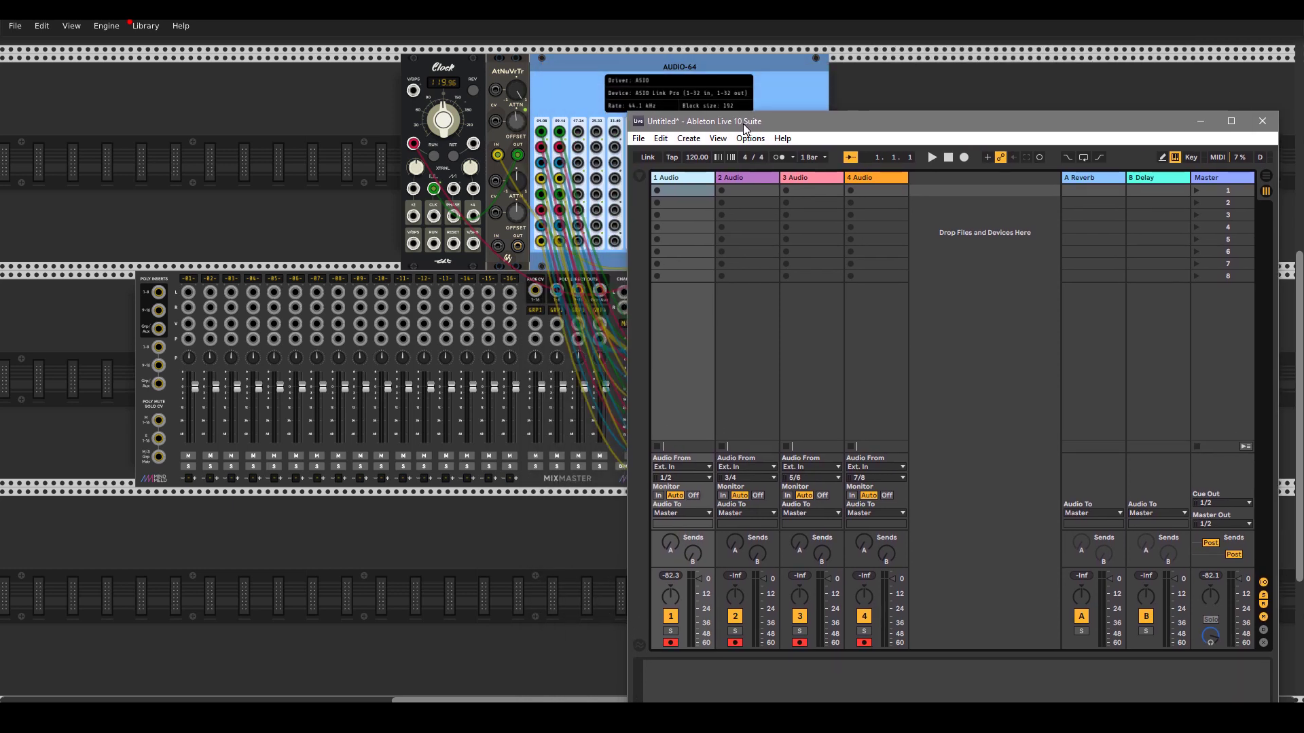
# - Switch to VCV Rack, search the module browser for trummo, and place Vult Trummor 2 directly left of the Clock
pyautogui.rightClick(238, 157)
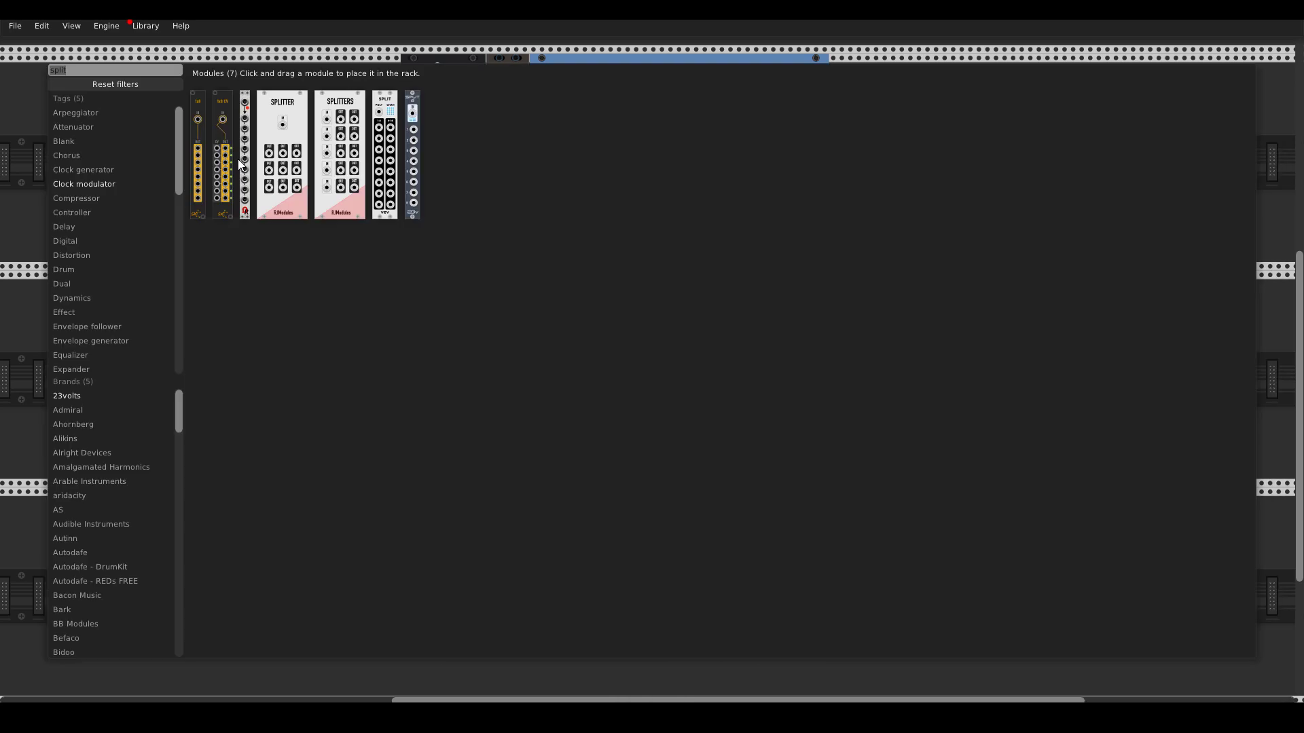
pyautogui.write('trummo')
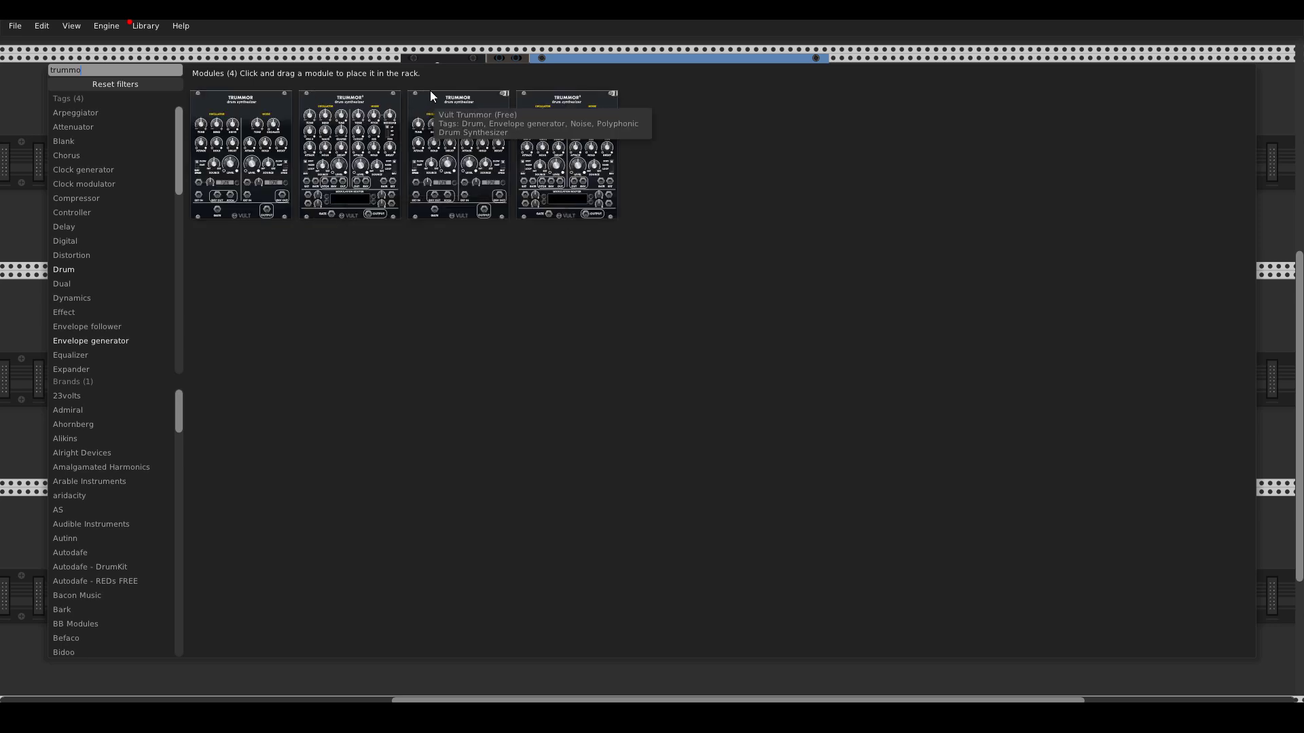
pyautogui.moveTo(569, 107); pyautogui.dragTo(332, 115)
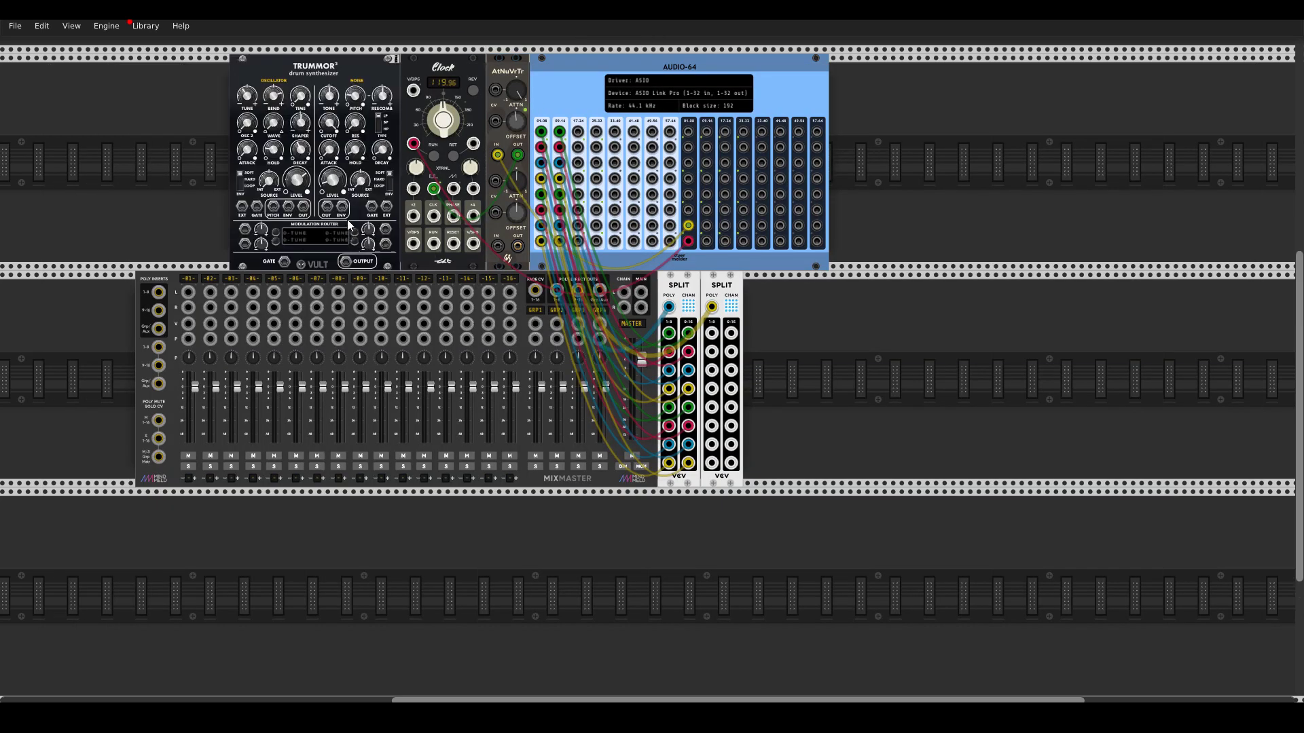
# - Patch the Clock's clock output to Trummor's noise gate, and Trummor's noise output to the left input of MixMaster channel 1
pyautogui.moveTo(371, 207); pyautogui.dragTo(433, 216)
pyautogui.moveTo(326, 208); pyautogui.dragTo(188, 292)
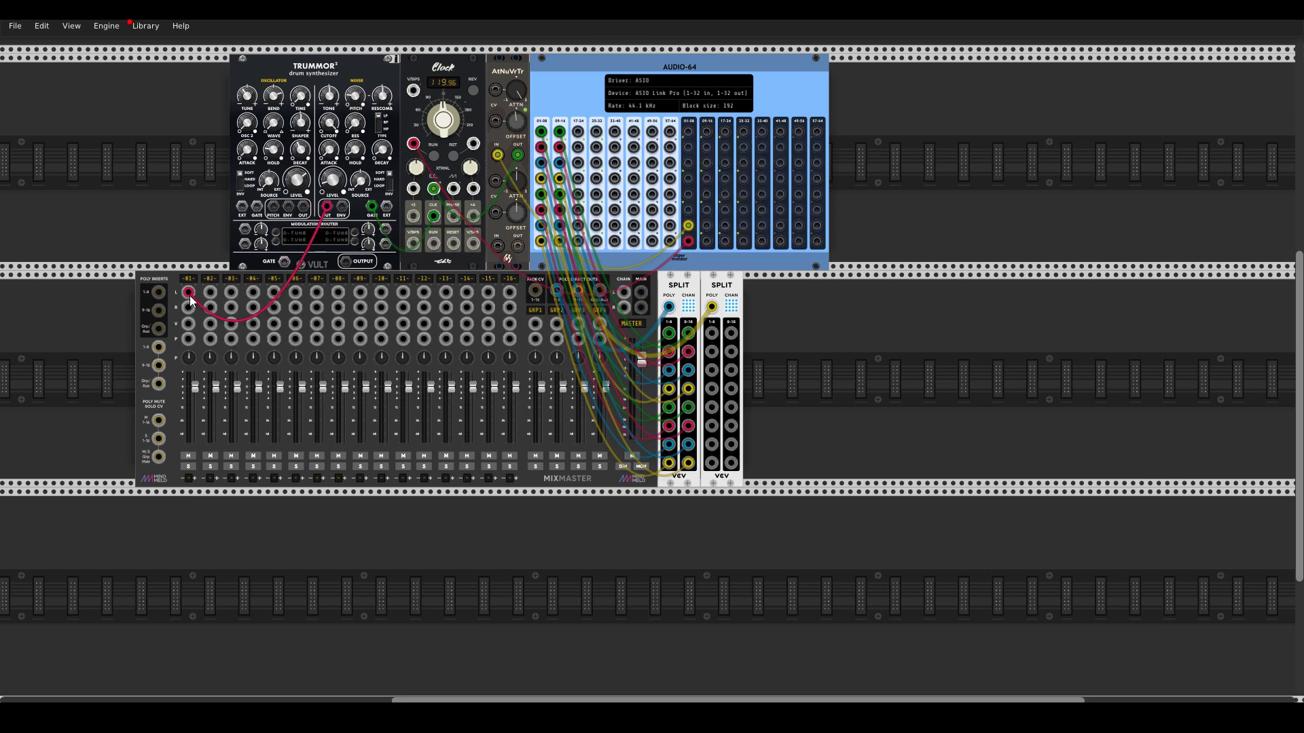
# - Switch to Ableton Live, turn on the metronome, and start playback to check the drum against Live's clock
pyautogui.click(346, 717)
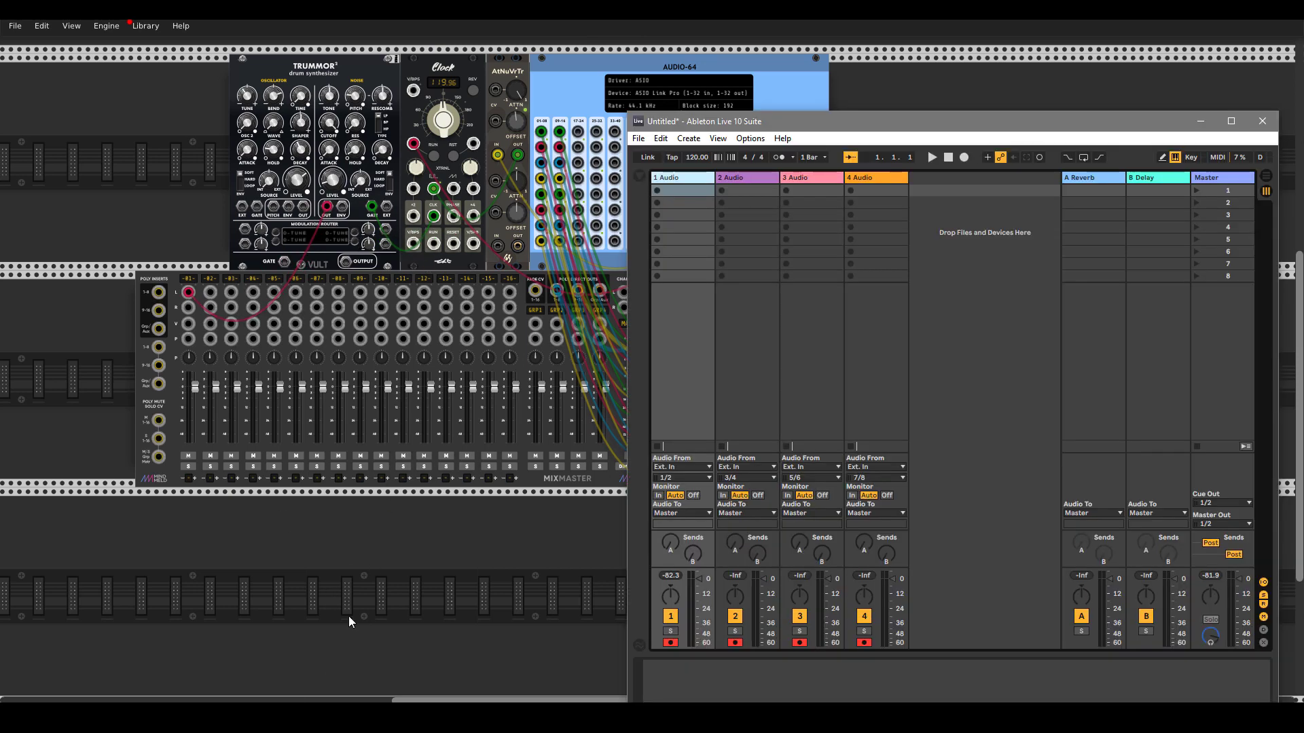
pyautogui.press('space')
pyautogui.click(781, 161)
pyautogui.click(936, 157)
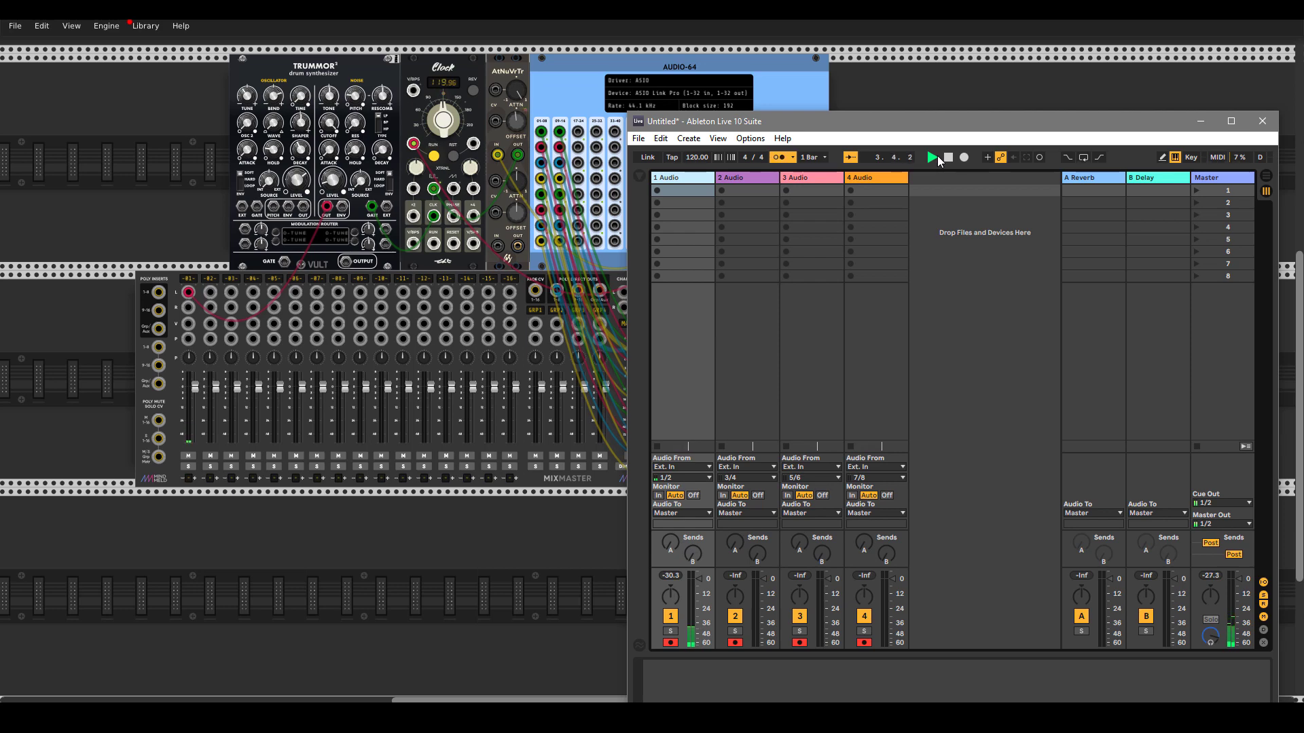
# - Enable Reset on Start on Rack's Clock module and start Live's playback at 104 BPM
pyautogui.rightClick(439, 72)
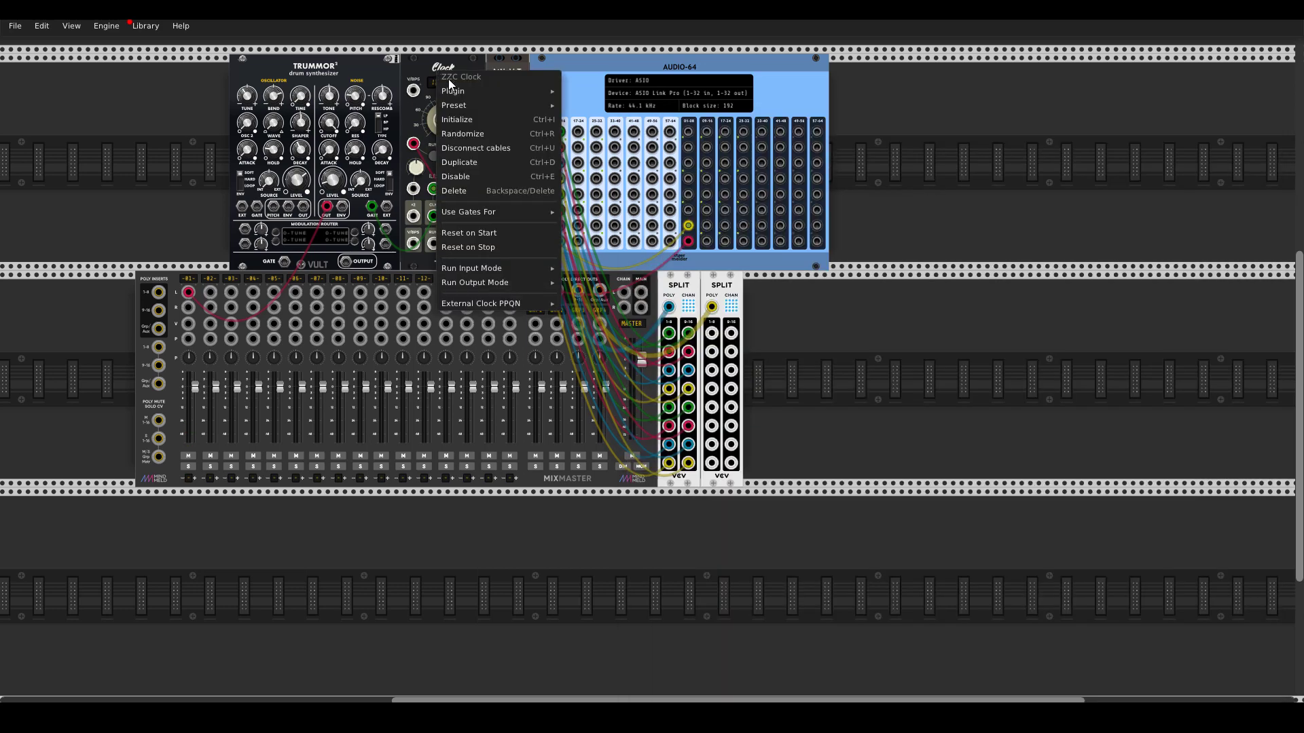
pyautogui.click(521, 234)
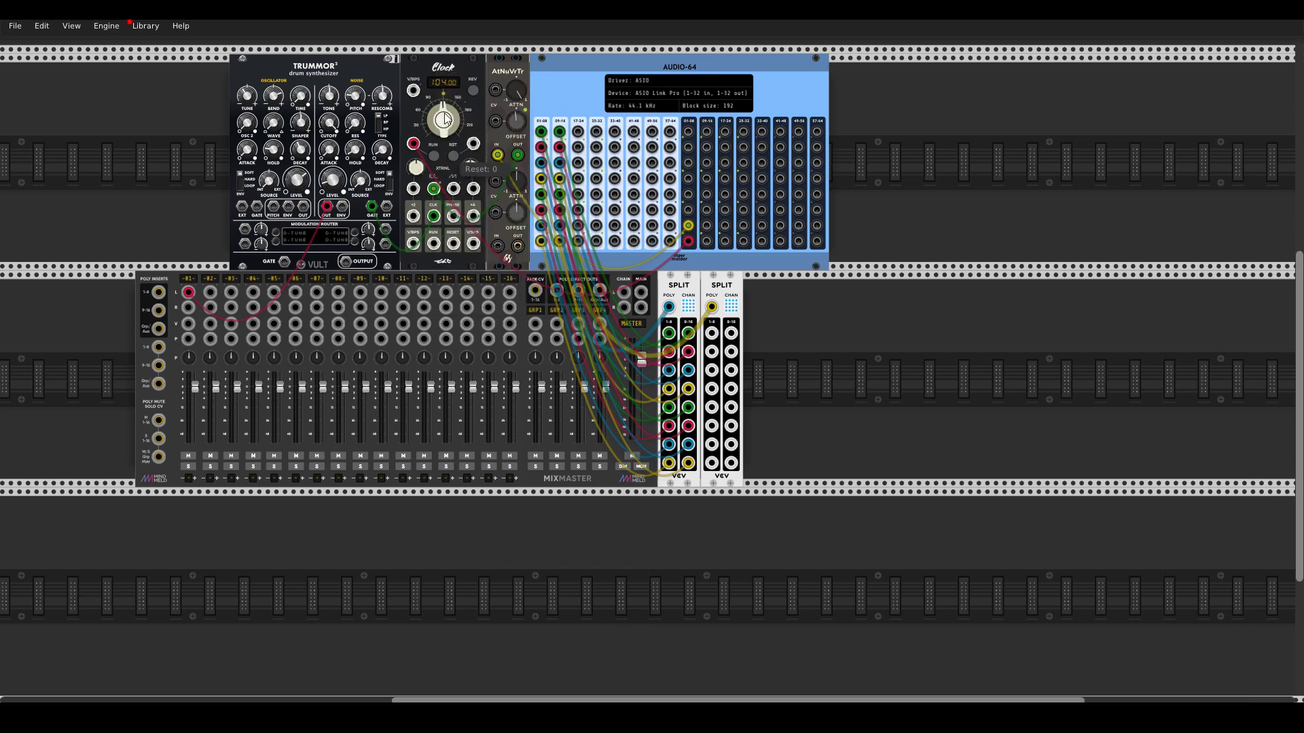
pyautogui.hotkey('alt', 'Tab')
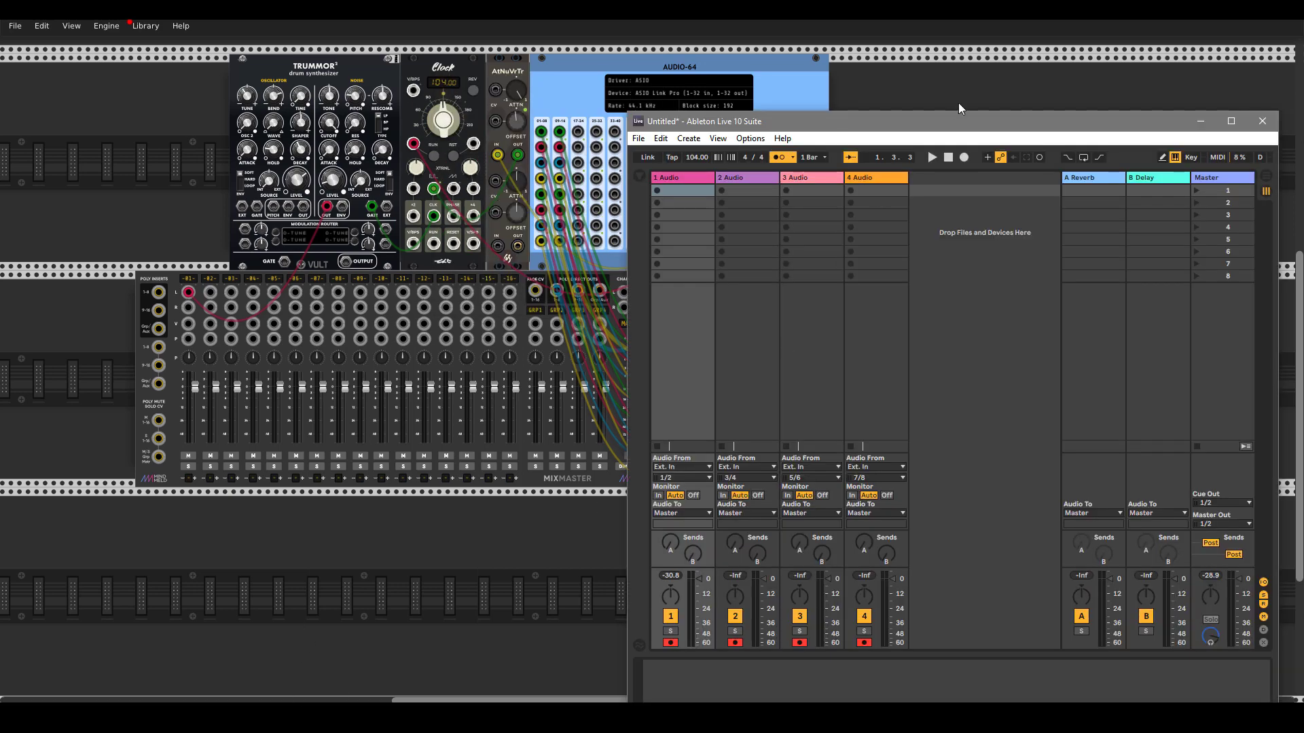
pyautogui.click(932, 158)
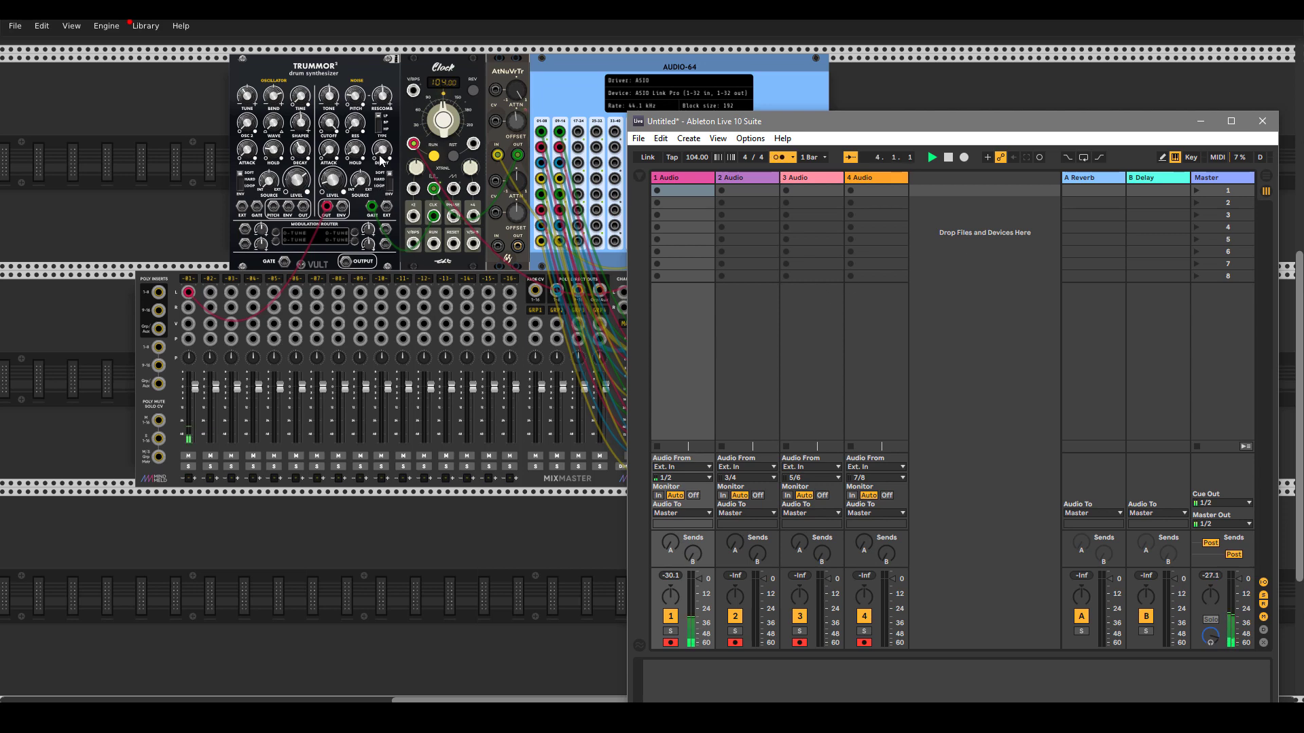
# - Move Trummor's output cable from MixMaster channel 1 to channel 2 and stop Live's playback after checking the second track's level
pyautogui.moveTo(382, 152); pyautogui.dragTo(382, 149)
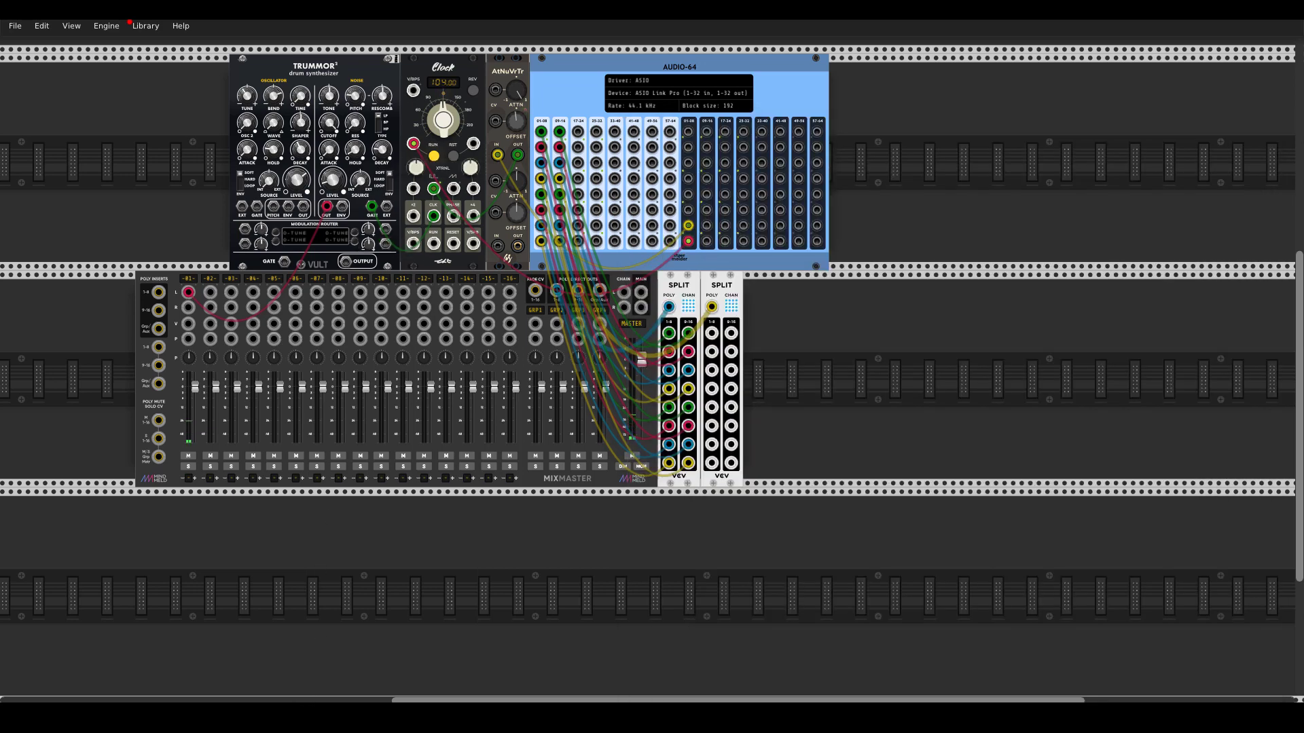
pyautogui.click(435, 718)
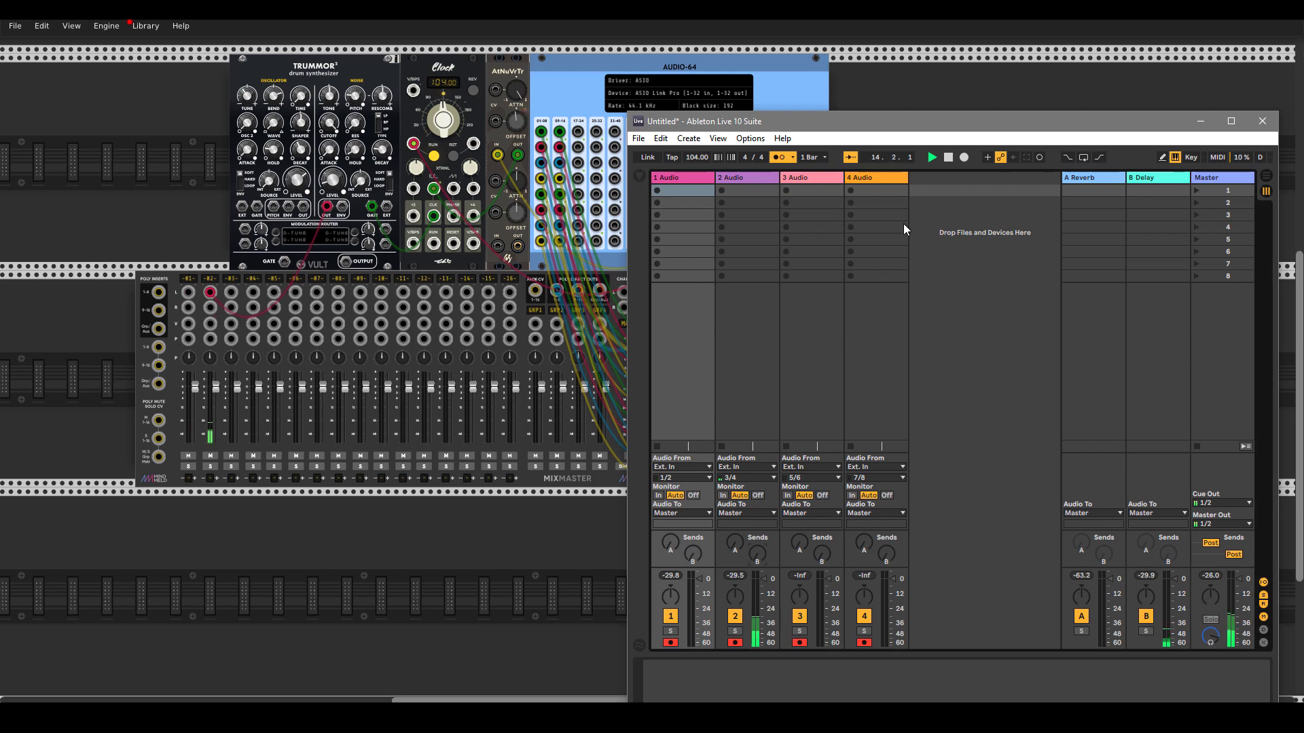
pyautogui.click(948, 157)
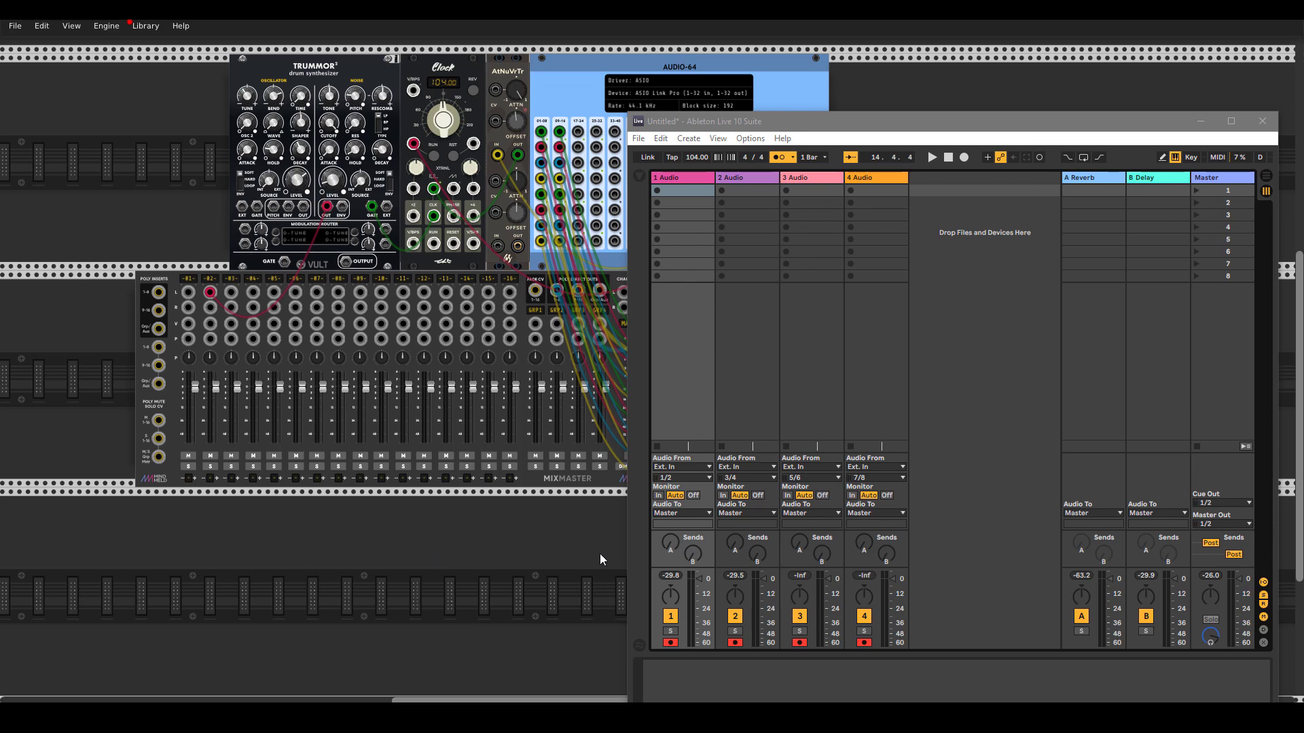
# - Switch to Rack's ASIO Link Pro window and save its routing settings in Documents as RASK OAS
pyautogui.hotkey('alt', 'Tab')
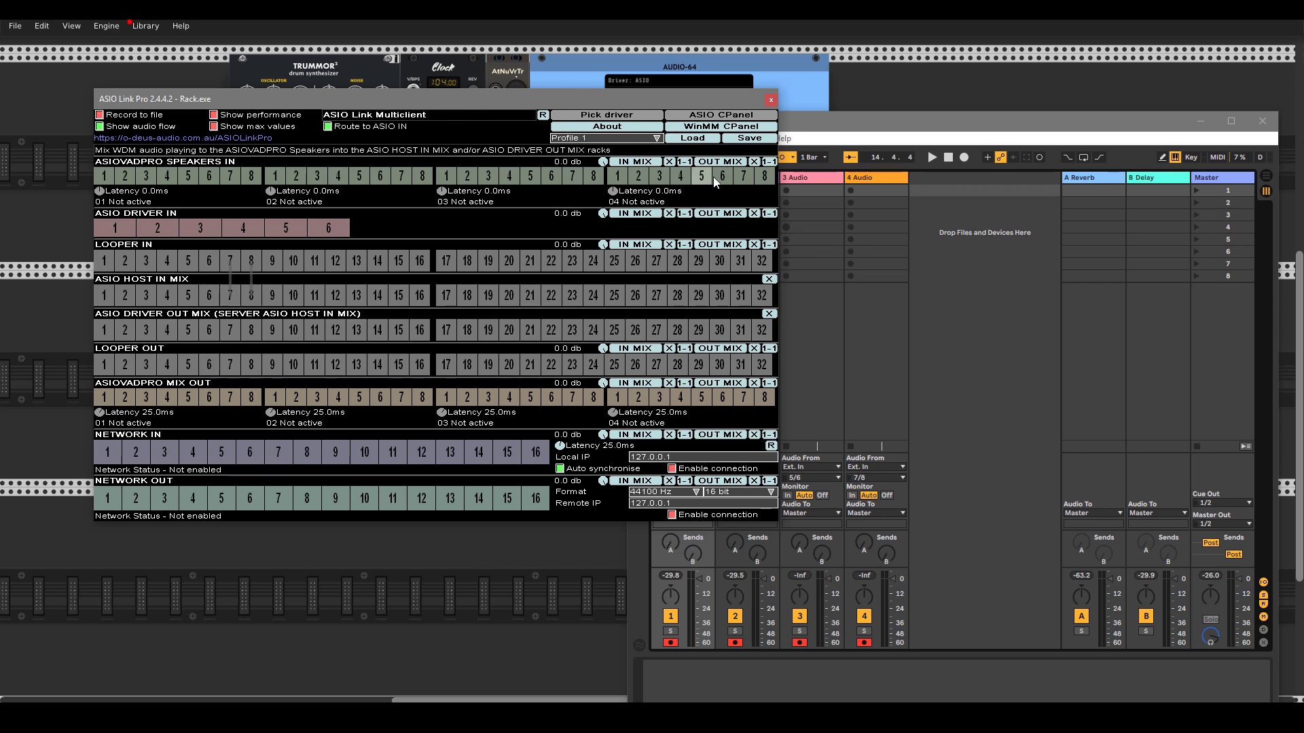
pyautogui.click(751, 141)
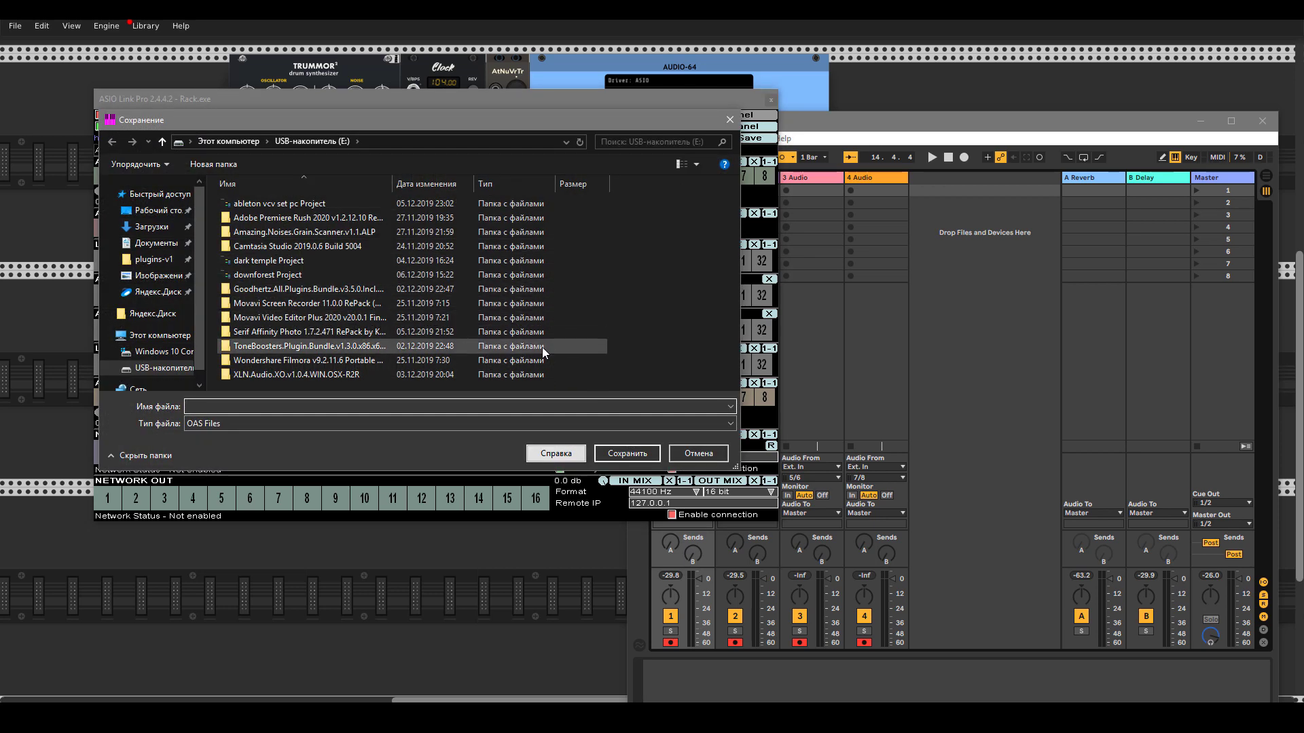
pyautogui.click(159, 249)
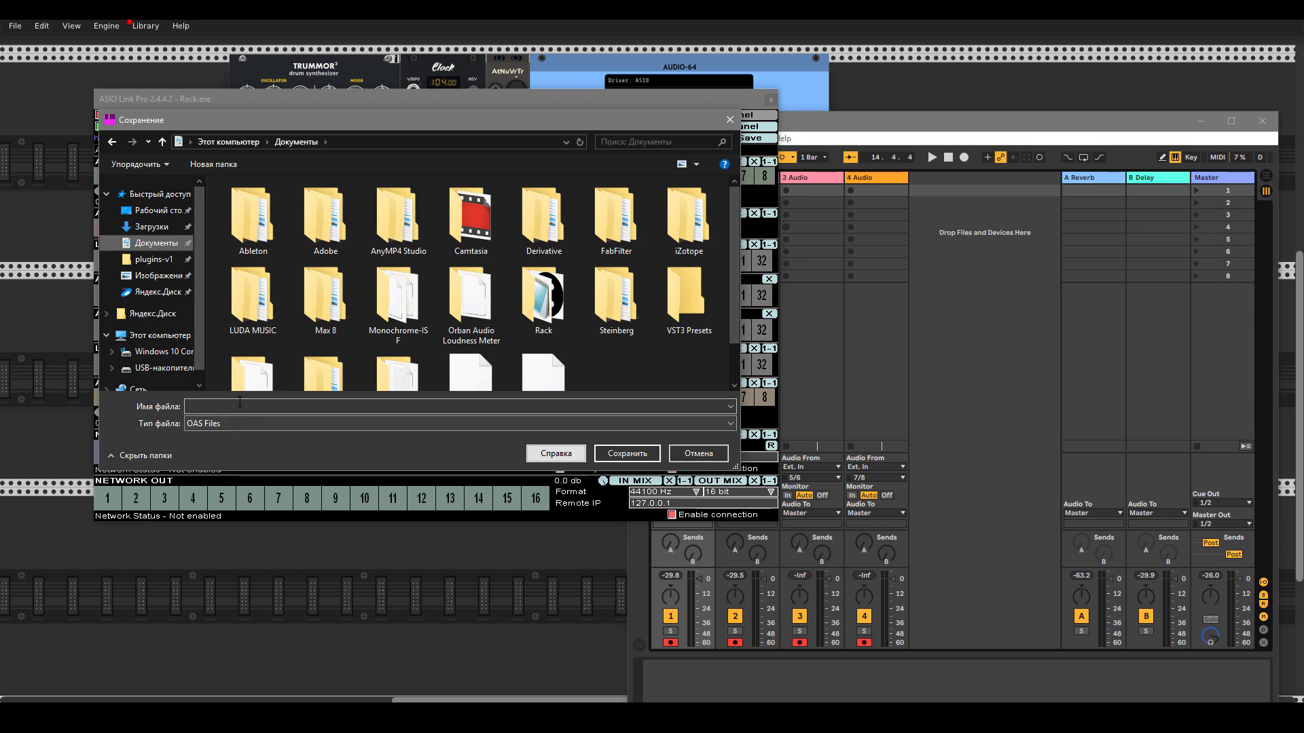
pyautogui.click(240, 406)
pyautogui.write('RASK OAS')
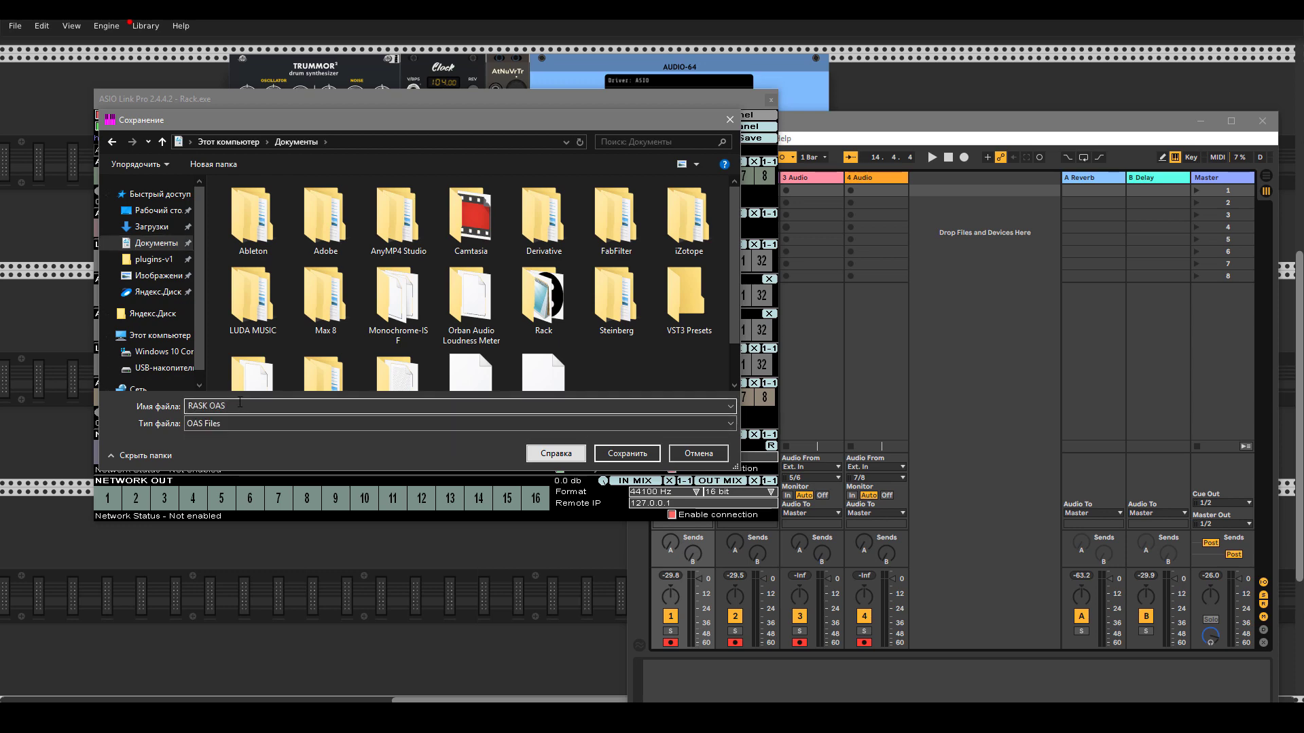
pyautogui.press('Return')
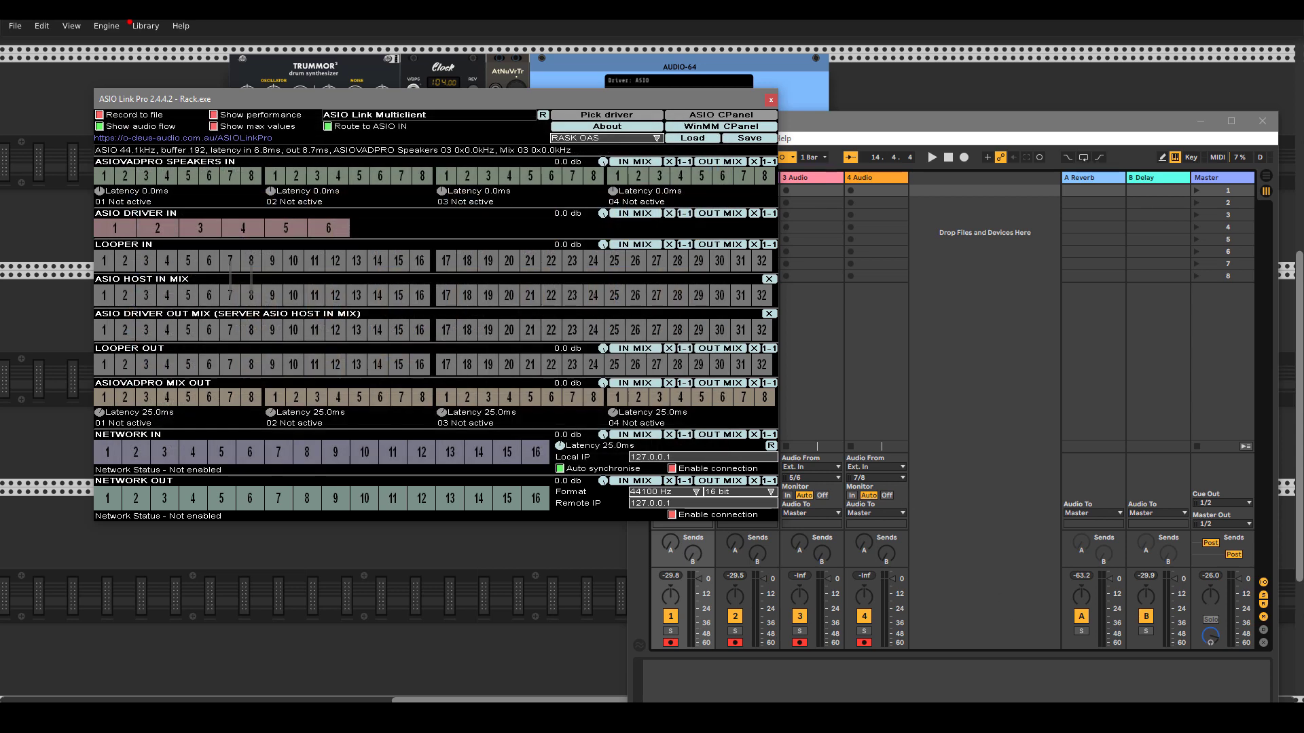
# - Save the routing settings of Live's ASIO Link Pro window as ABLETON OAS and close both ASIO Link Pro windows
pyautogui.click(1035, 717)
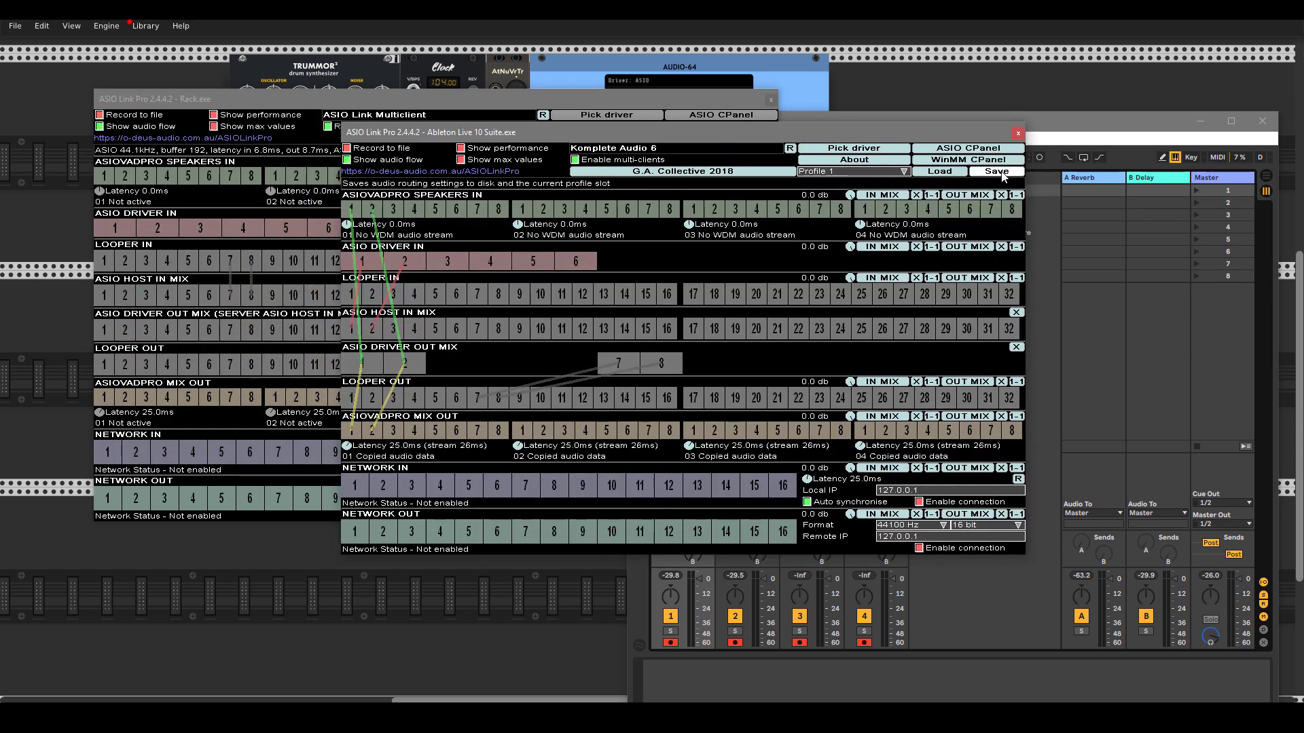
pyautogui.click(1001, 174)
pyautogui.write('A')
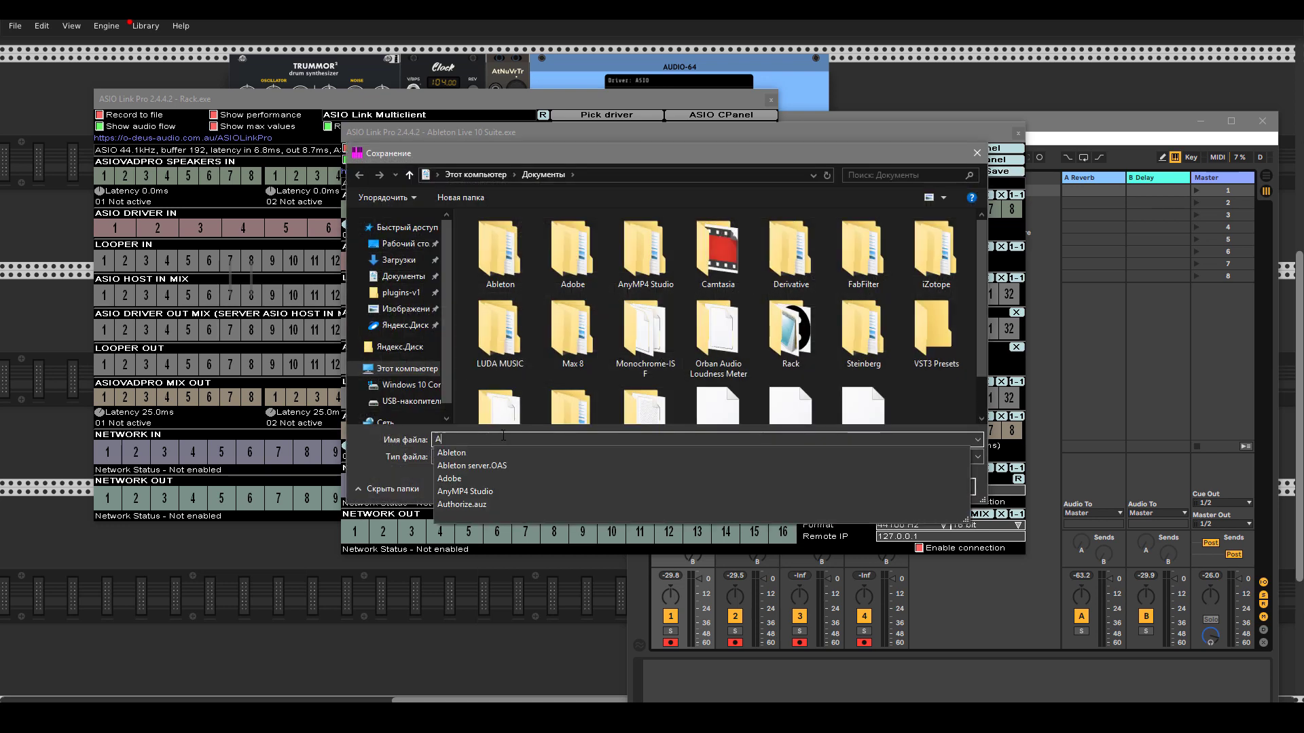
pyautogui.write('BLETON OS')
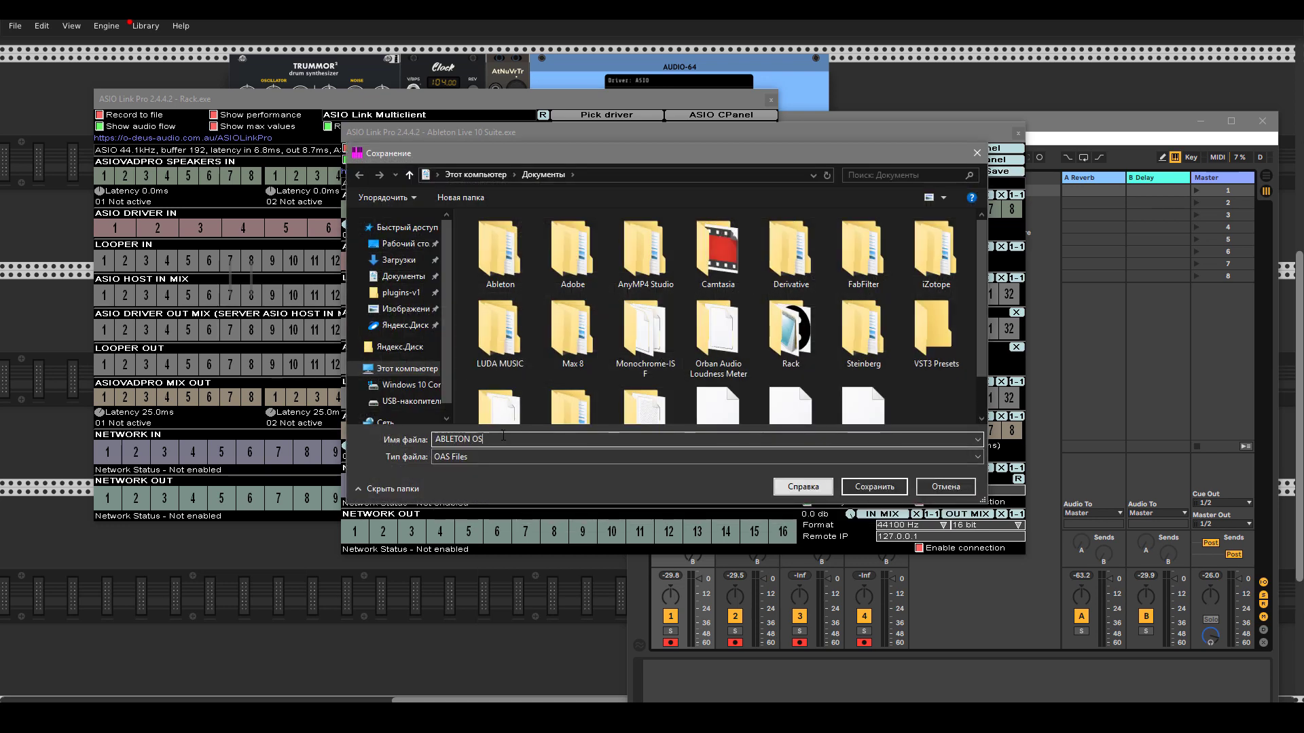
pyautogui.press('Return')
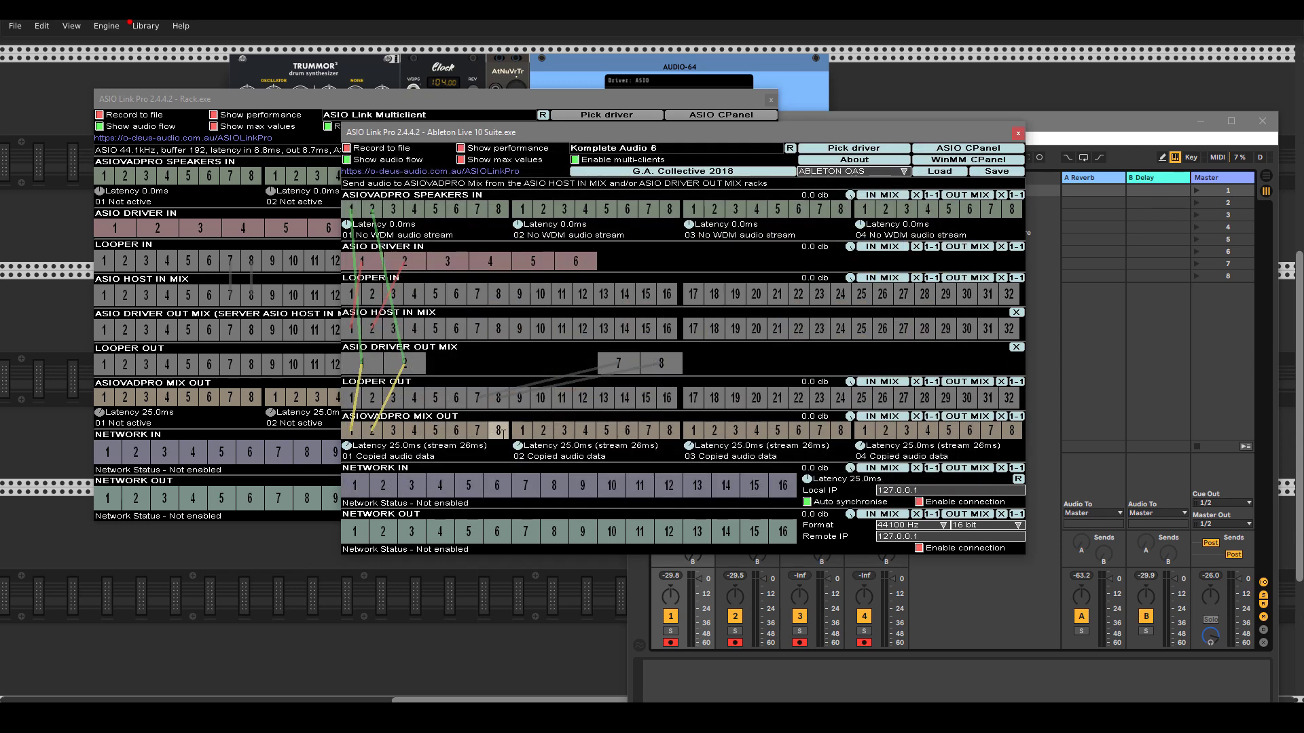
pyautogui.click(1017, 135)
pyautogui.click(768, 102)
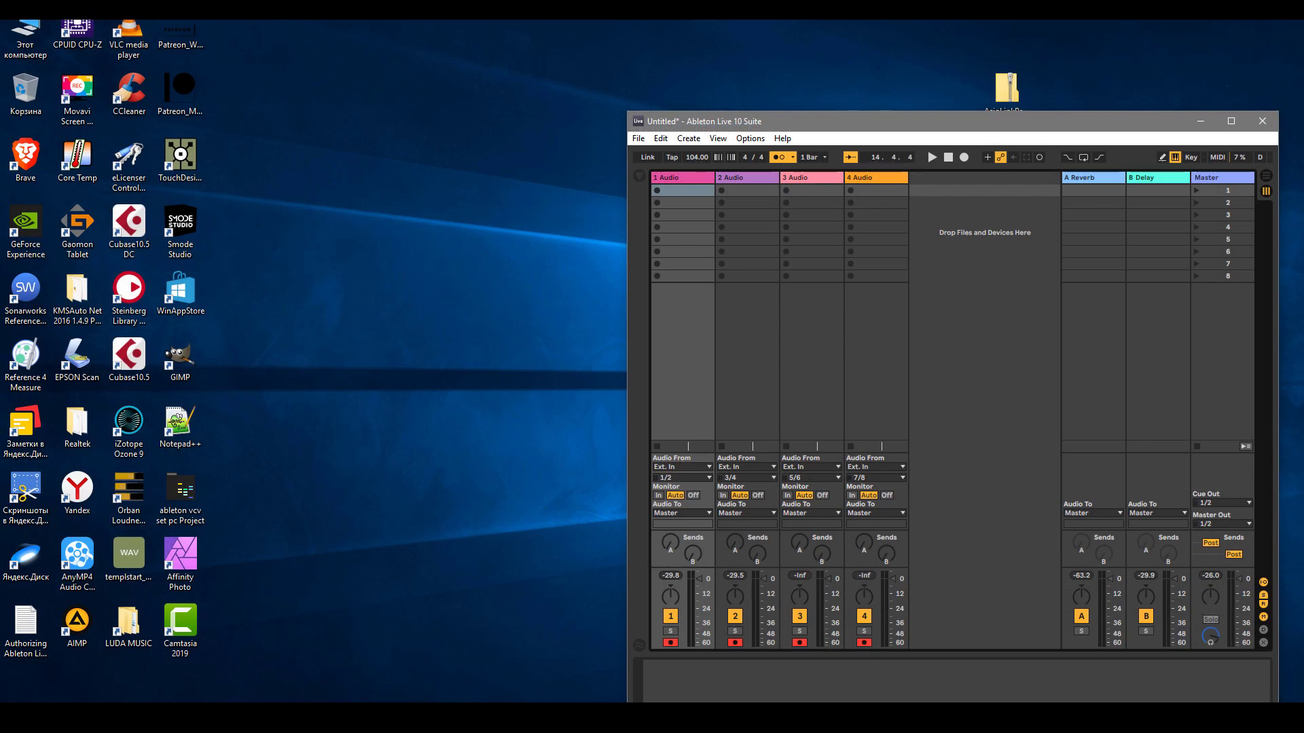
# - Relaunch VCV Rack and dismiss its ASIO Link Pro window
pyautogui.click(16, 698)
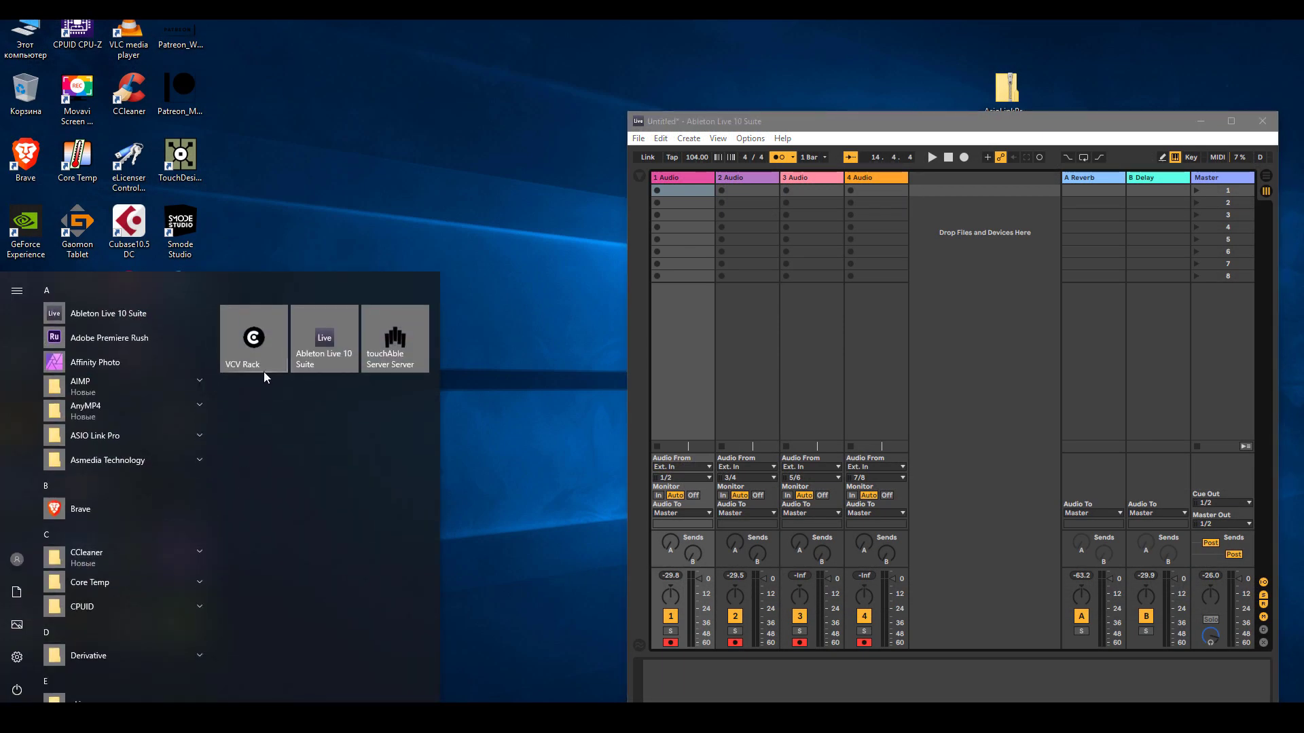
pyautogui.click(263, 367)
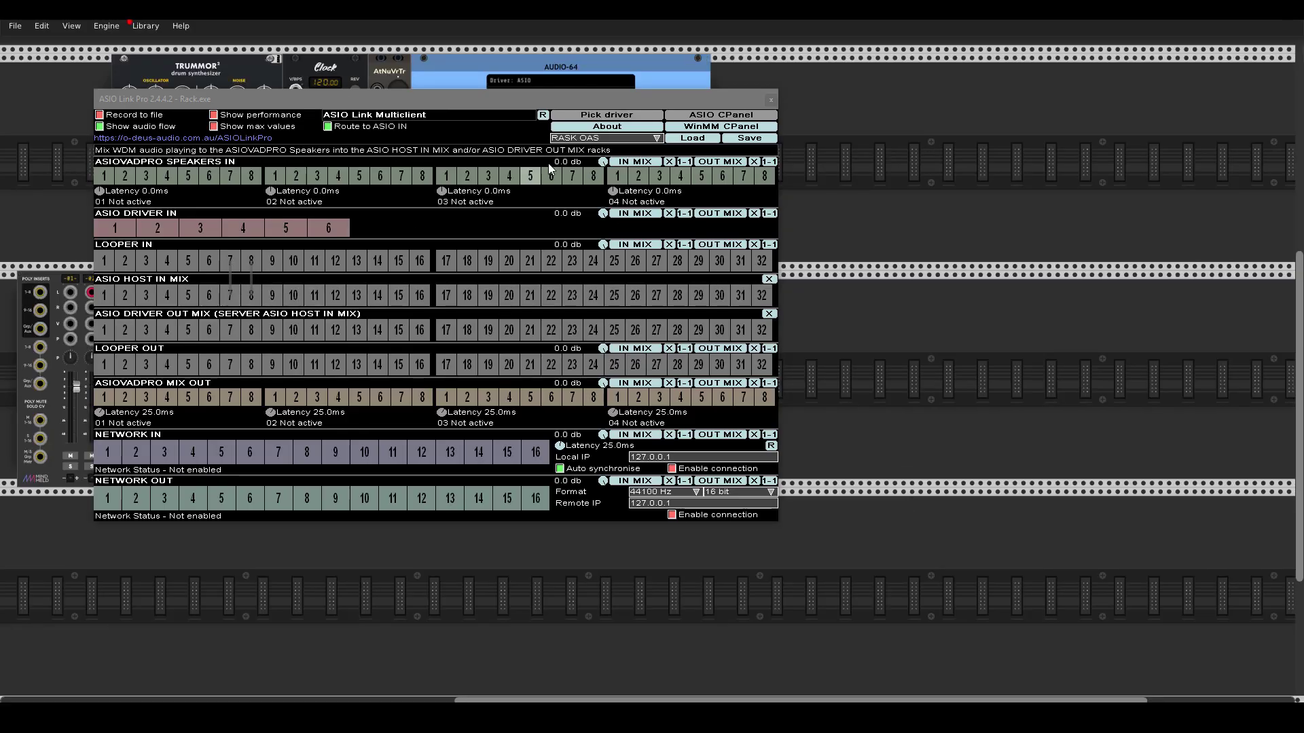
pyautogui.click(769, 100)
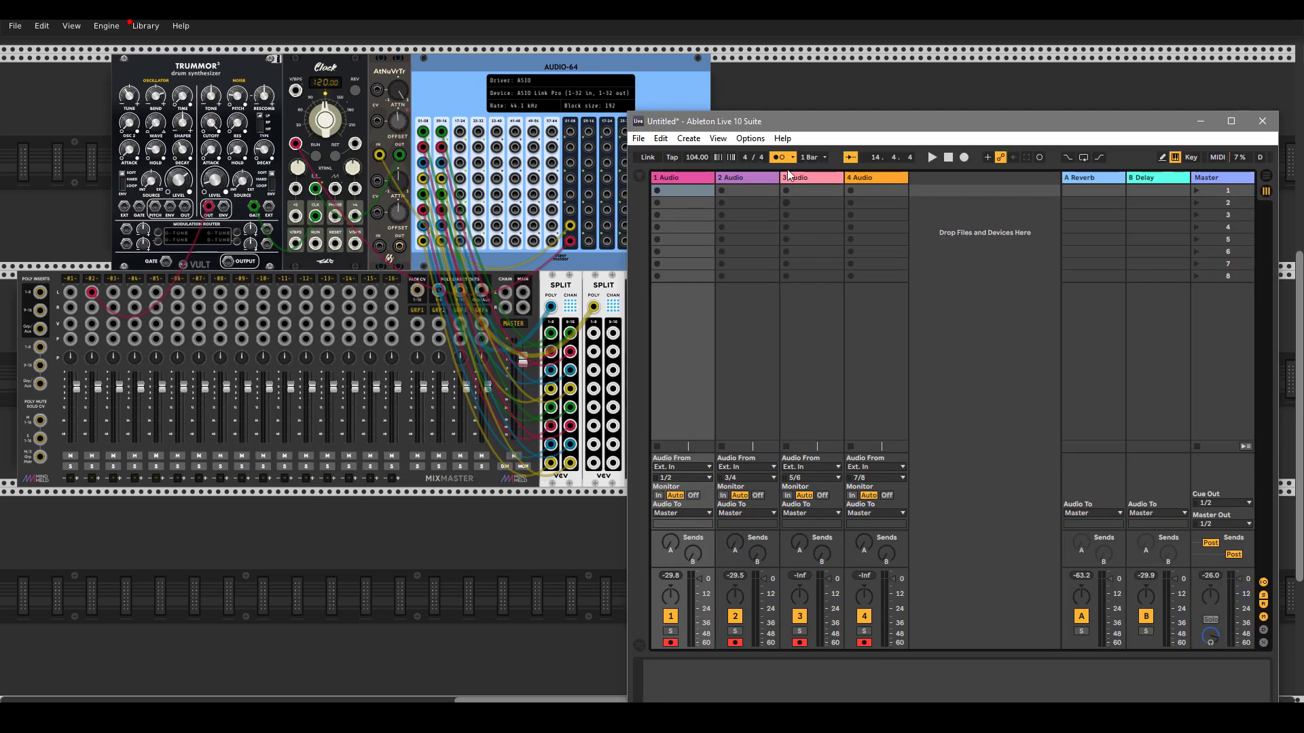
pyautogui.moveTo(810, 129); pyautogui.dragTo(662, 376)
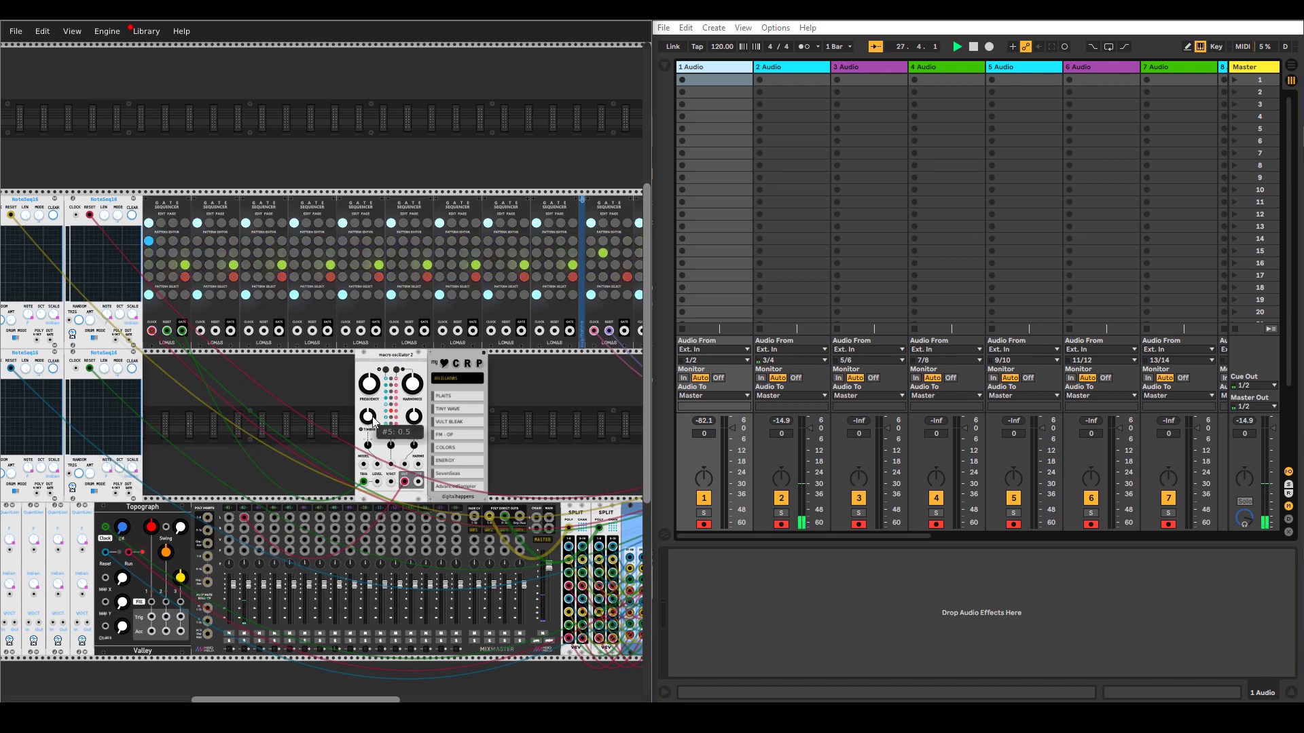
# - Turn on Live's metronome and adjust the timbre modulation on the existing macro oscillator
pyautogui.click(802, 48)
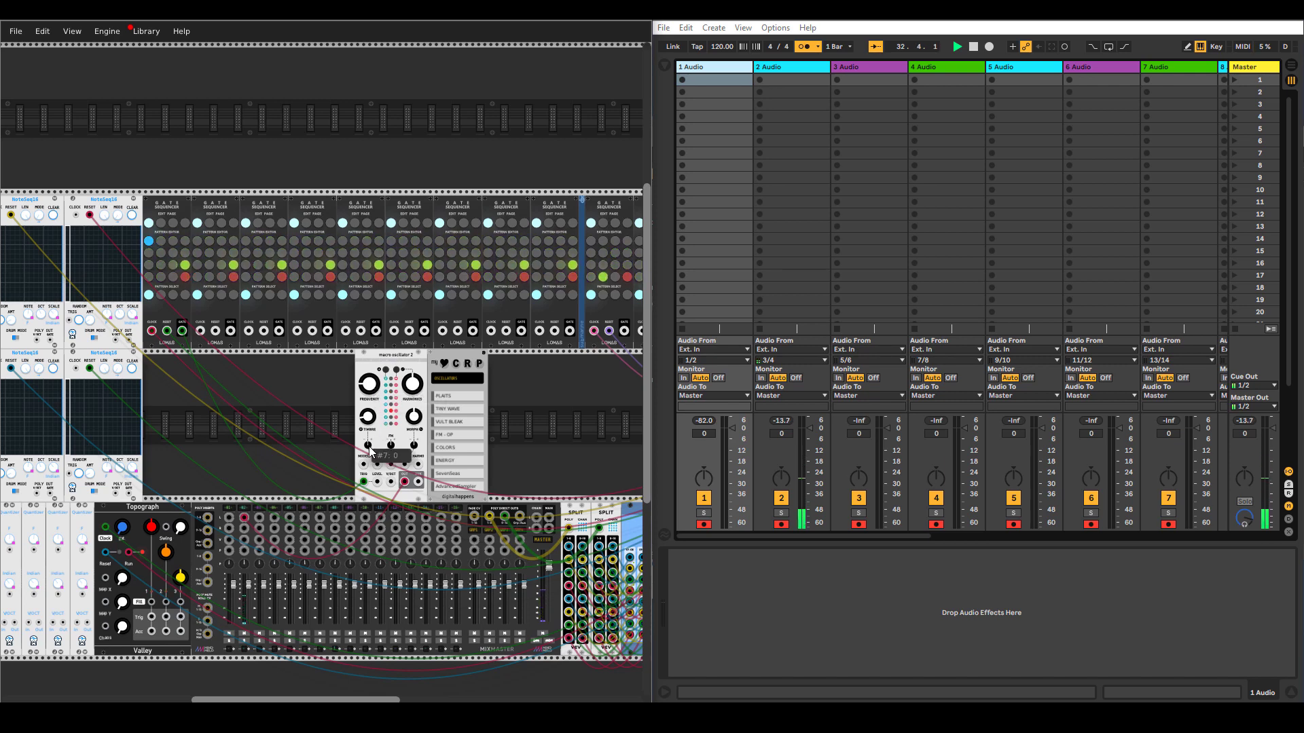
pyautogui.moveTo(369, 446); pyautogui.dragTo(369, 414)
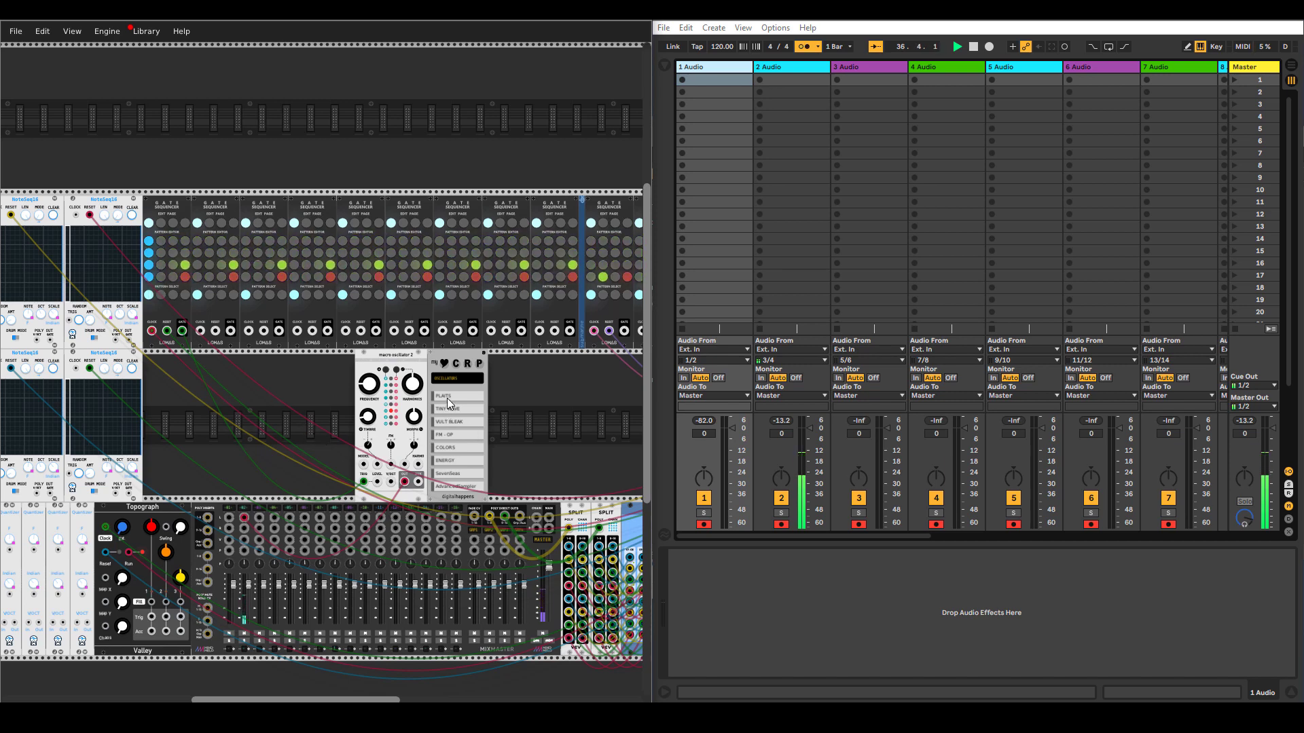
# - Add a second Plaits macro oscillator beside the first and patch its output into MixMaster channel 1
pyautogui.click(447, 403)
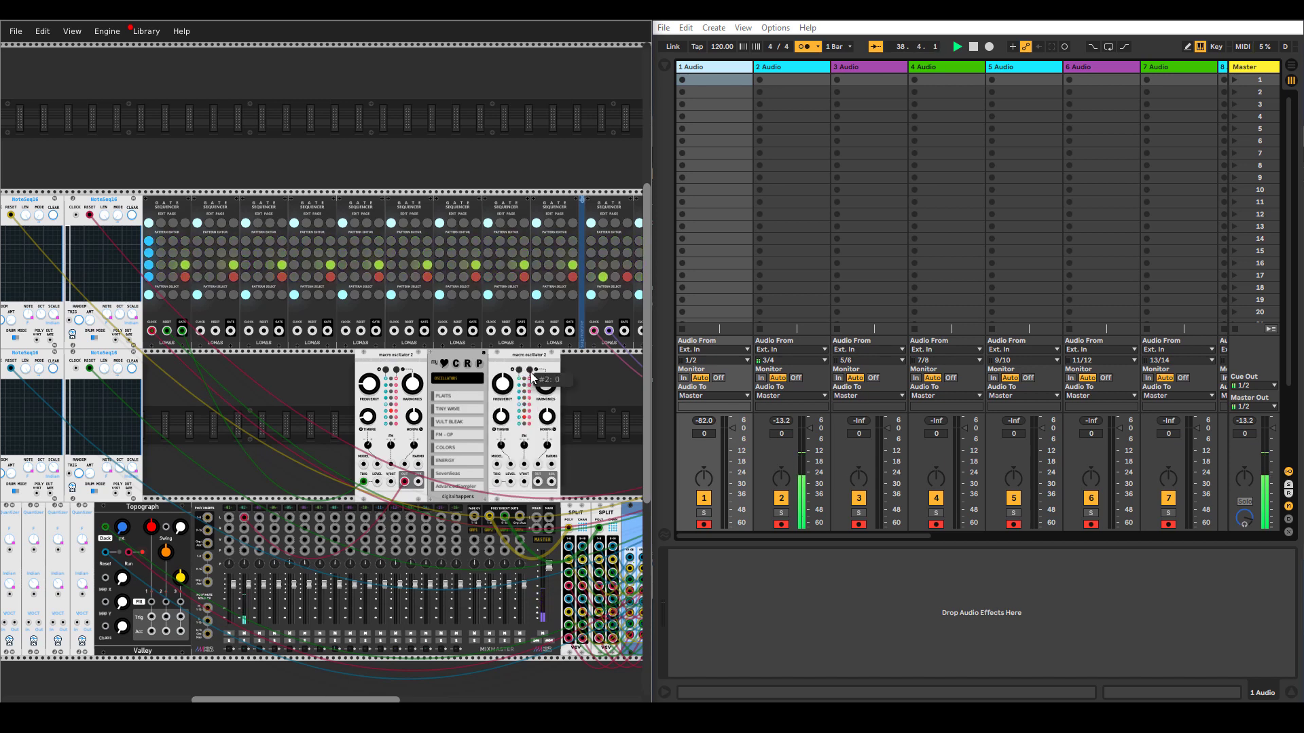
pyautogui.moveTo(538, 481); pyautogui.dragTo(229, 520)
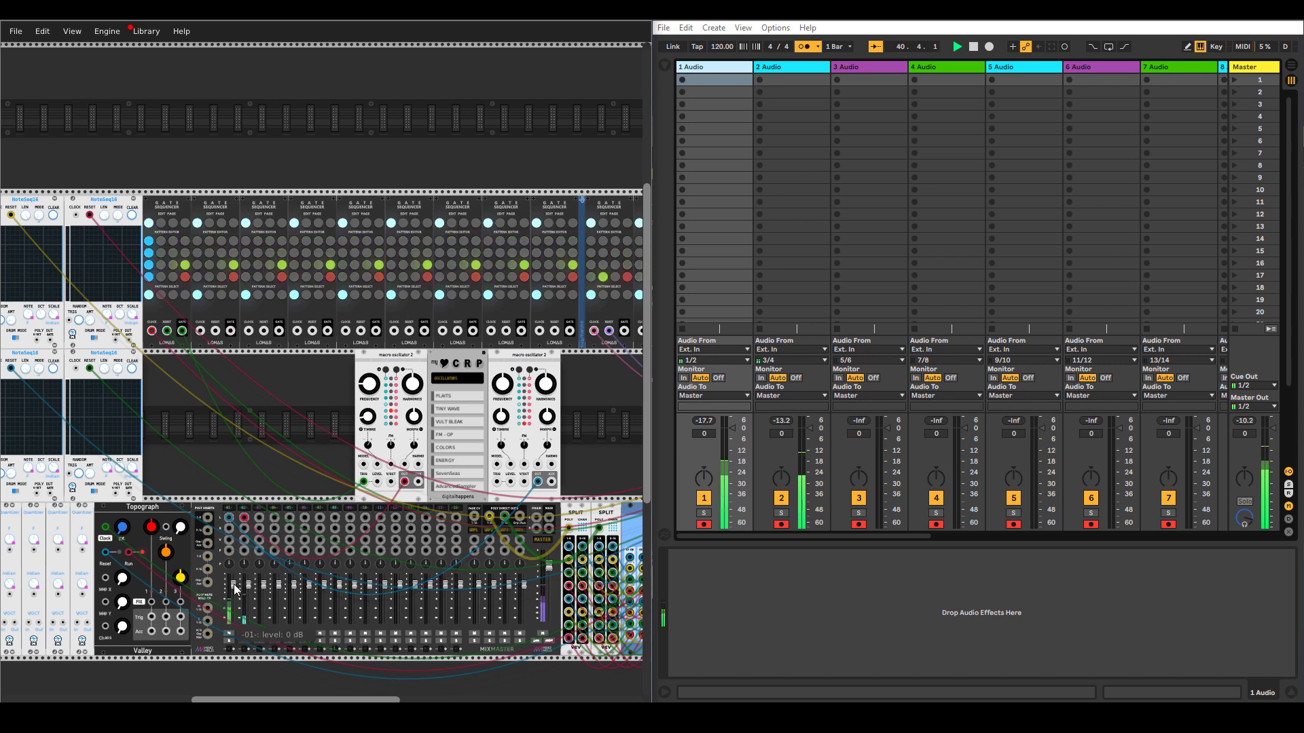
# - Patch a Topograph trigger output to the second oscillator's trigger input and set MixMaster channel 1's level to about -7 dB
pyautogui.moveTo(233, 585); pyautogui.dragTo(170, 602)
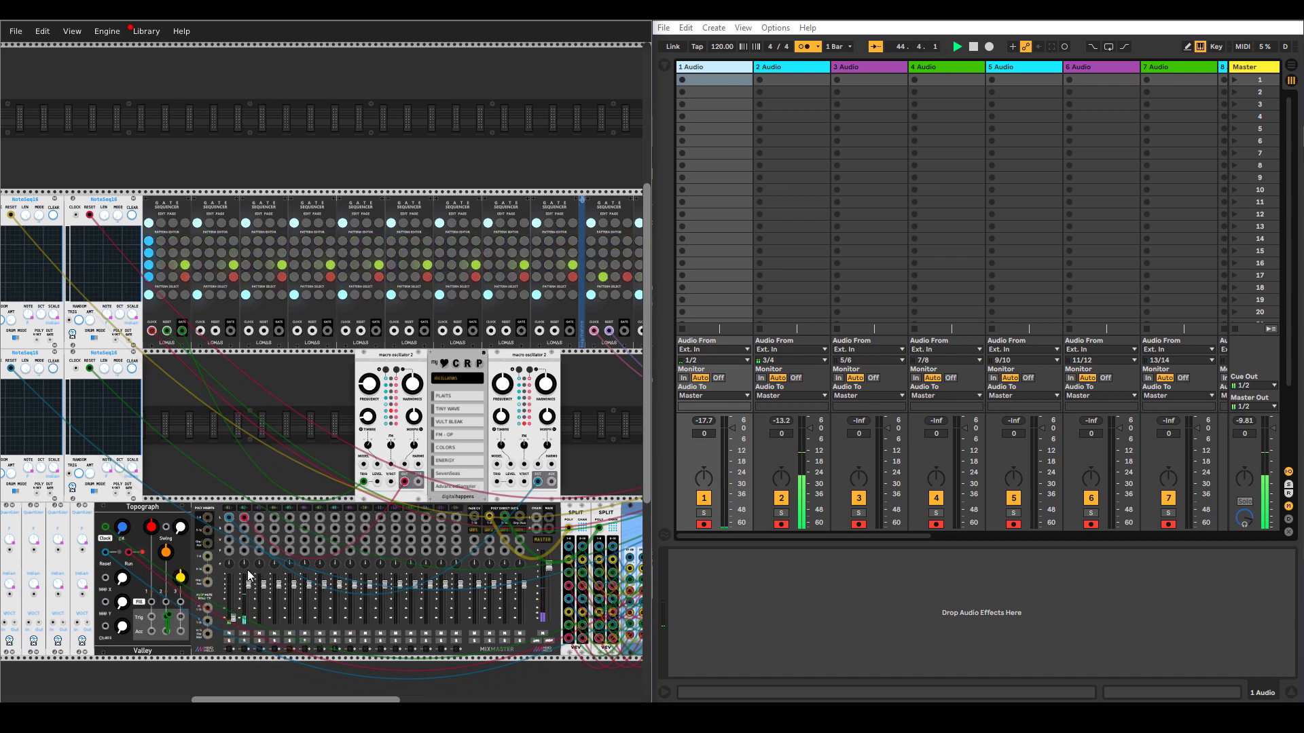
pyautogui.moveTo(248, 576); pyautogui.dragTo(497, 481)
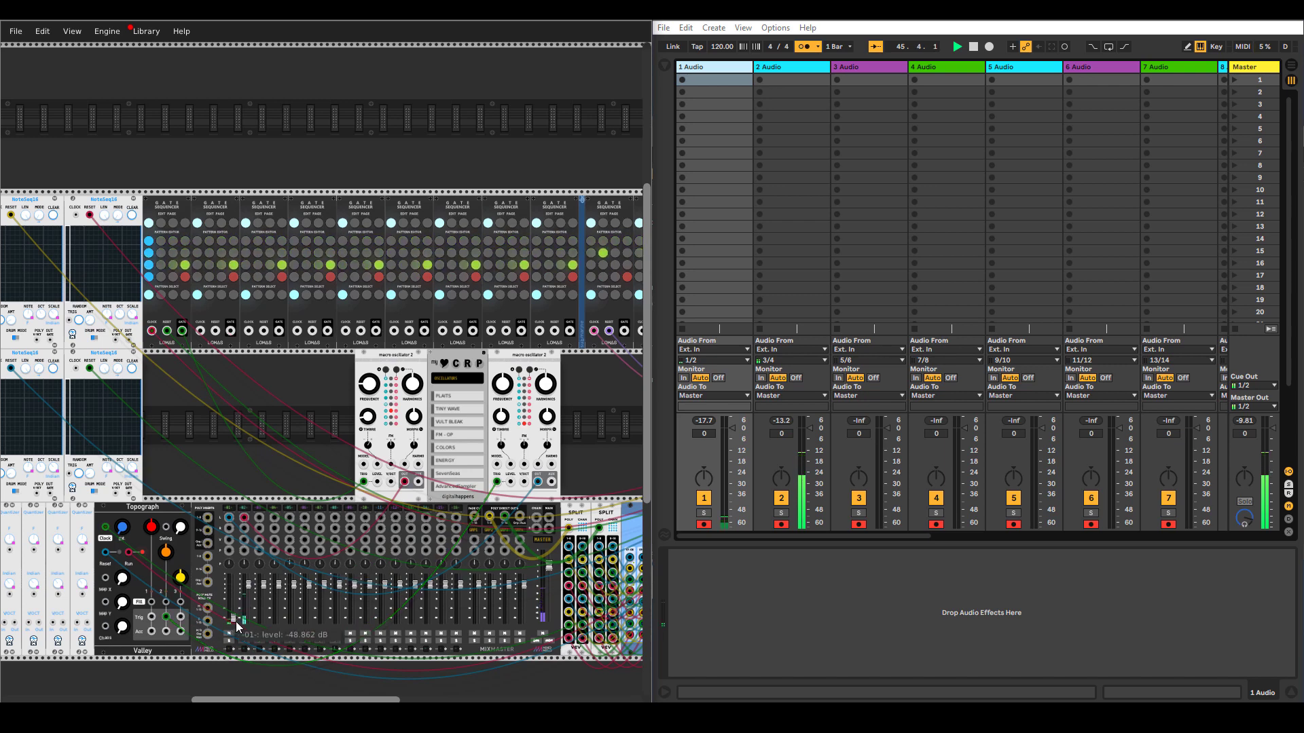
pyautogui.moveTo(233, 612); pyautogui.dragTo(233, 594)
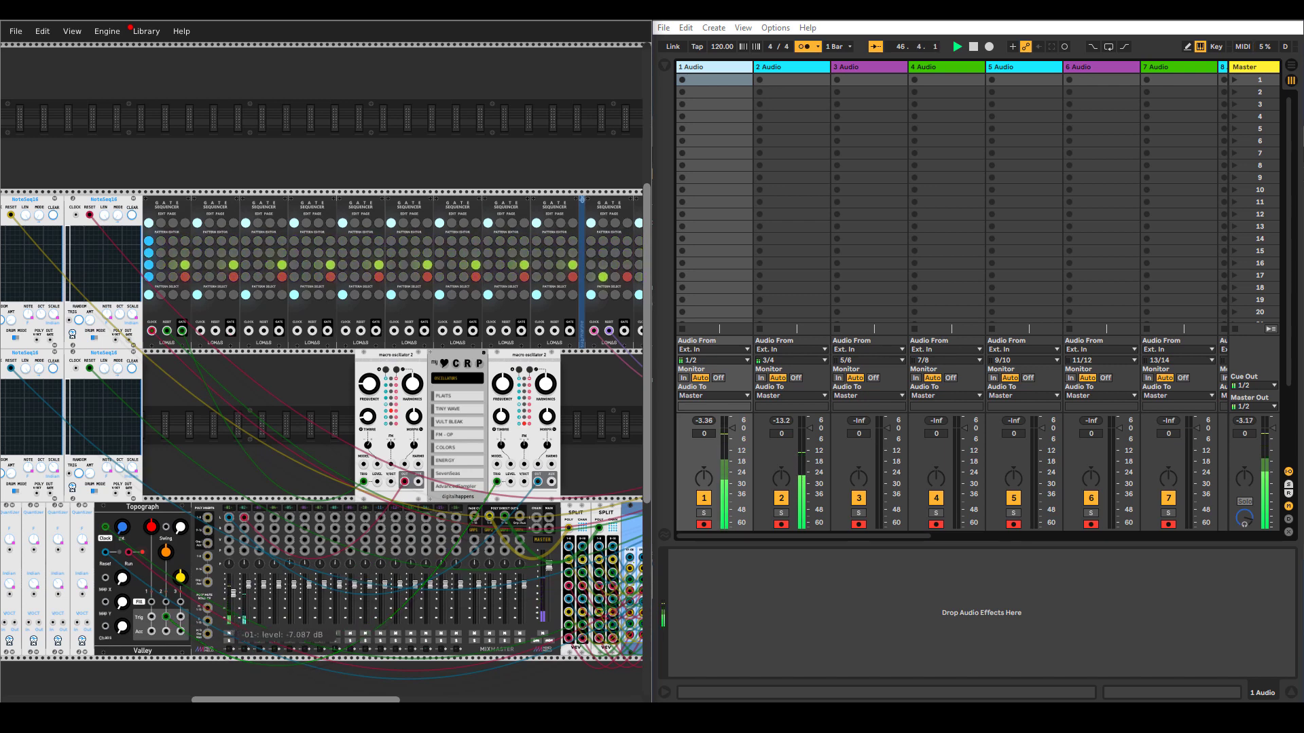
# - Shape the second oscillator's sound with its timbre and morph, adjusting mixer channel 1's level and Topograph's orange knob to suit
pyautogui.moveTo(501, 420); pyautogui.dragTo(506, 392)
pyautogui.moveTo(233, 598); pyautogui.dragTo(233, 602)
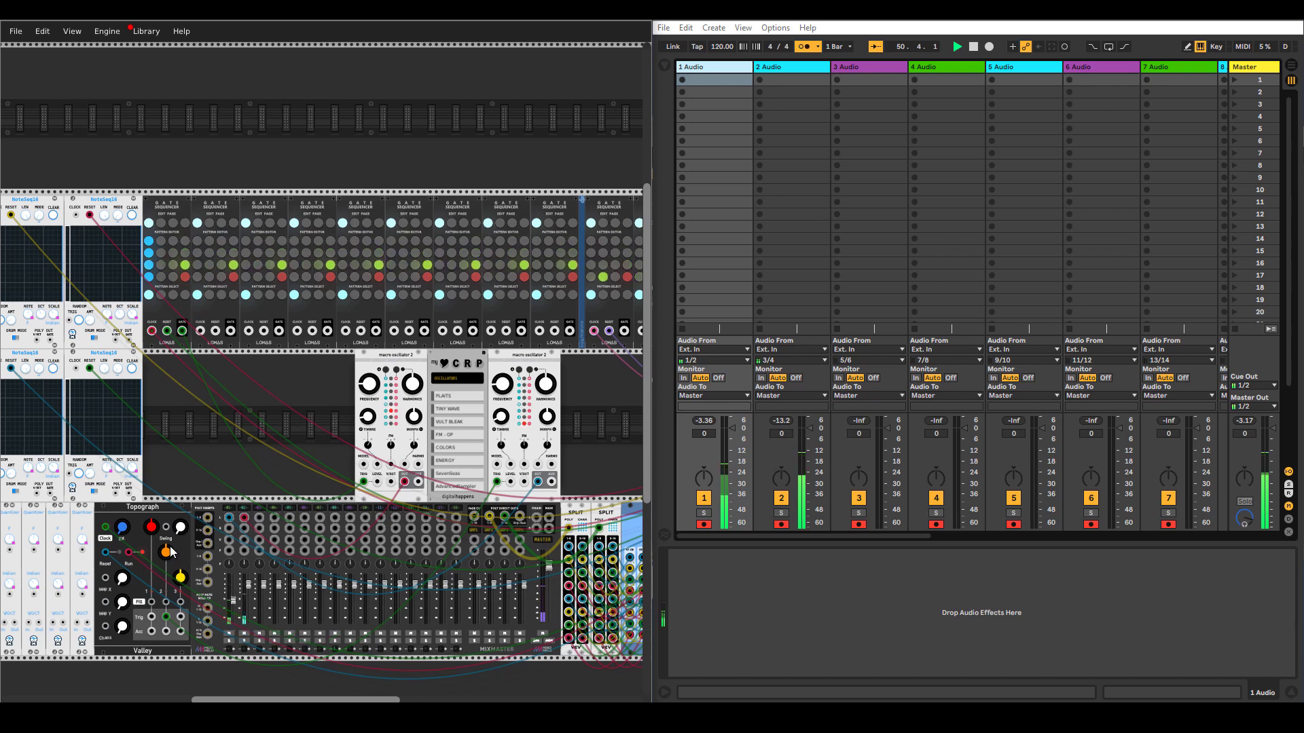
pyautogui.moveTo(169, 550); pyautogui.dragTo(169, 499)
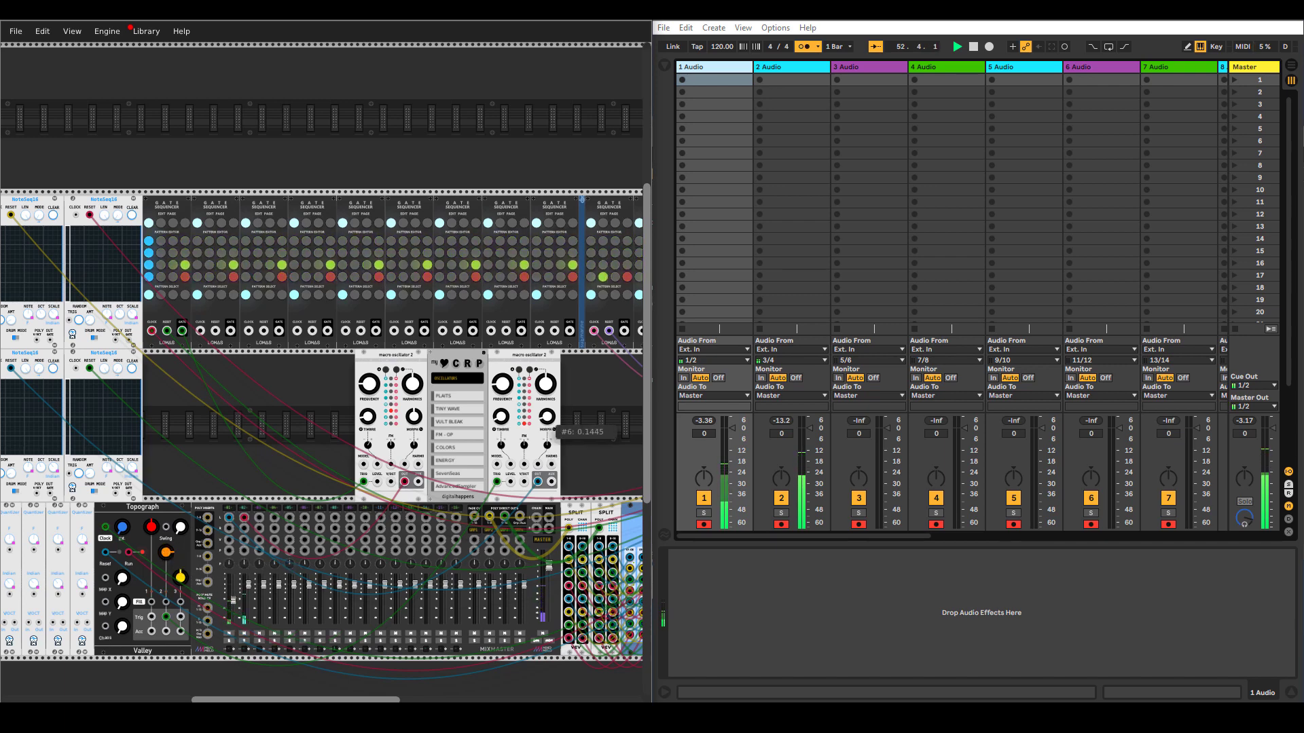
pyautogui.moveTo(548, 416); pyautogui.dragTo(547, 372)
# - Turn off Live's metronome and add the Delay audio effect to the 1 Audio track
pyautogui.click(665, 66)
pyautogui.click(699, 173)
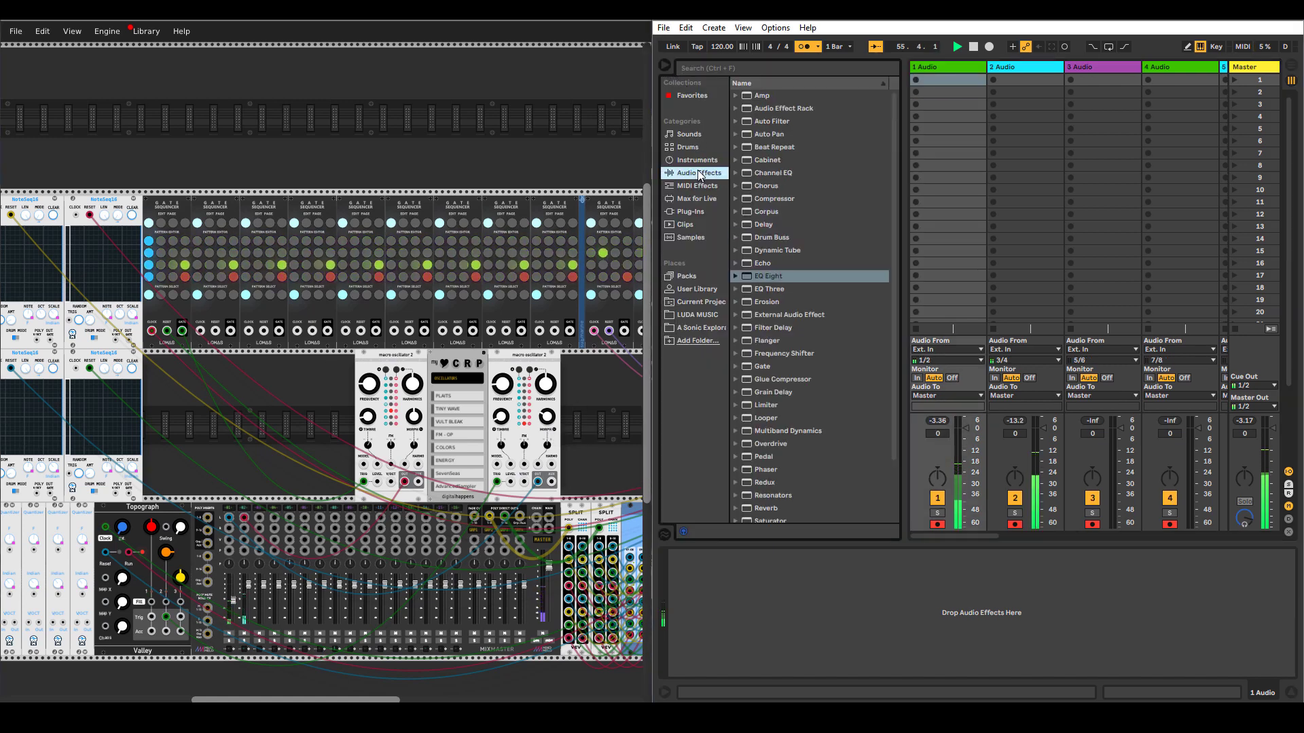
pyautogui.scroll(-3, 818, 398)
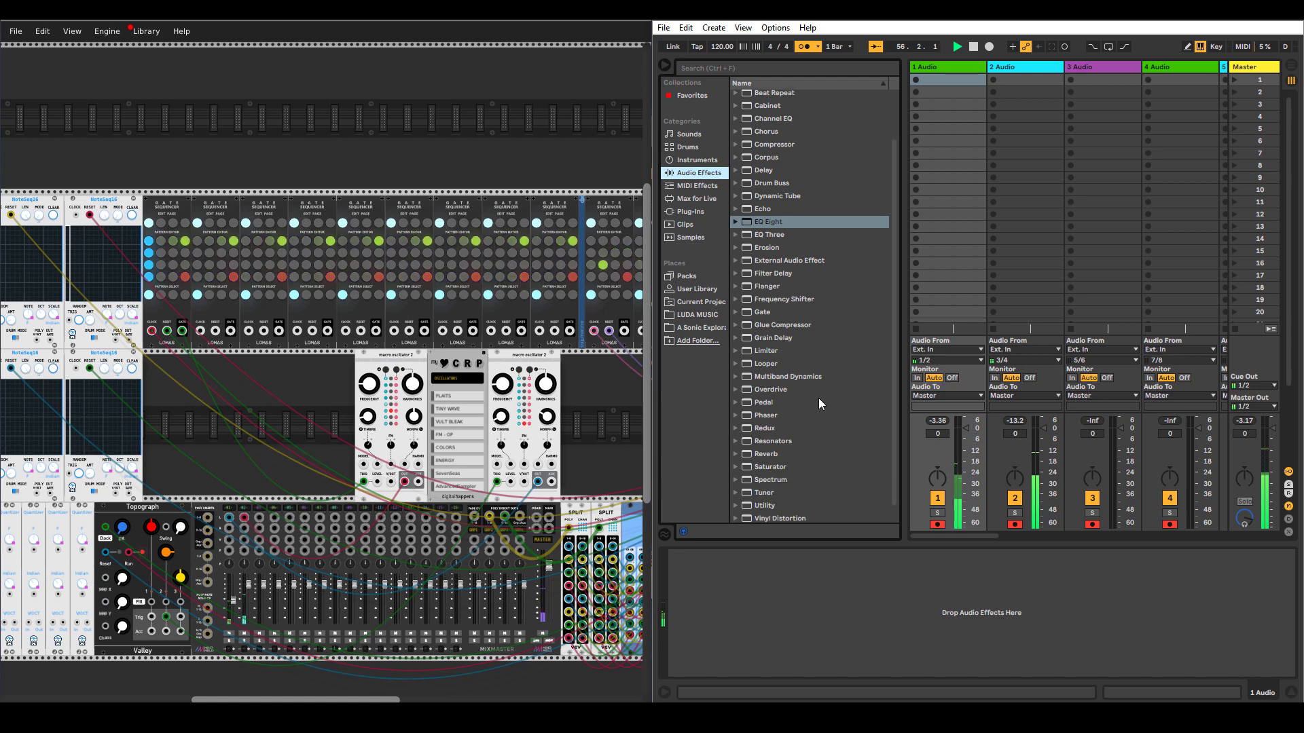
pyautogui.click(802, 50)
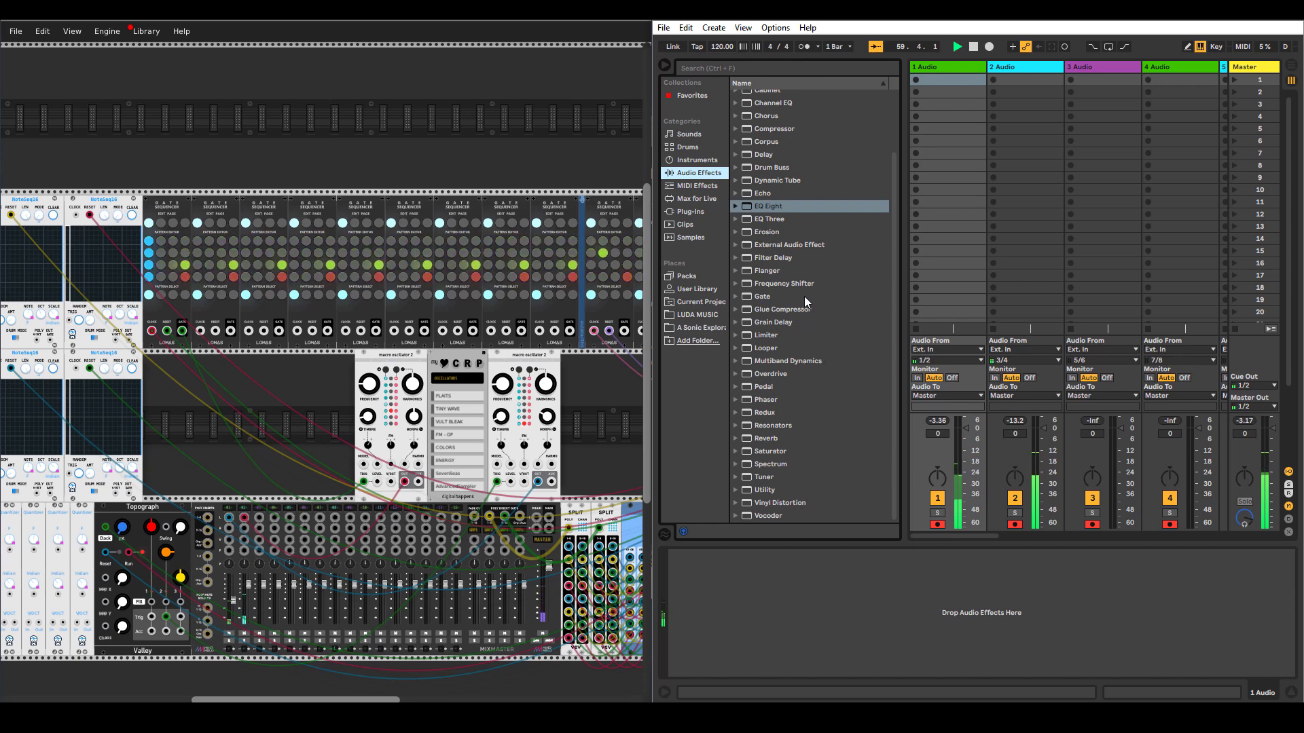
pyautogui.moveTo(762, 154); pyautogui.dragTo(935, 186)
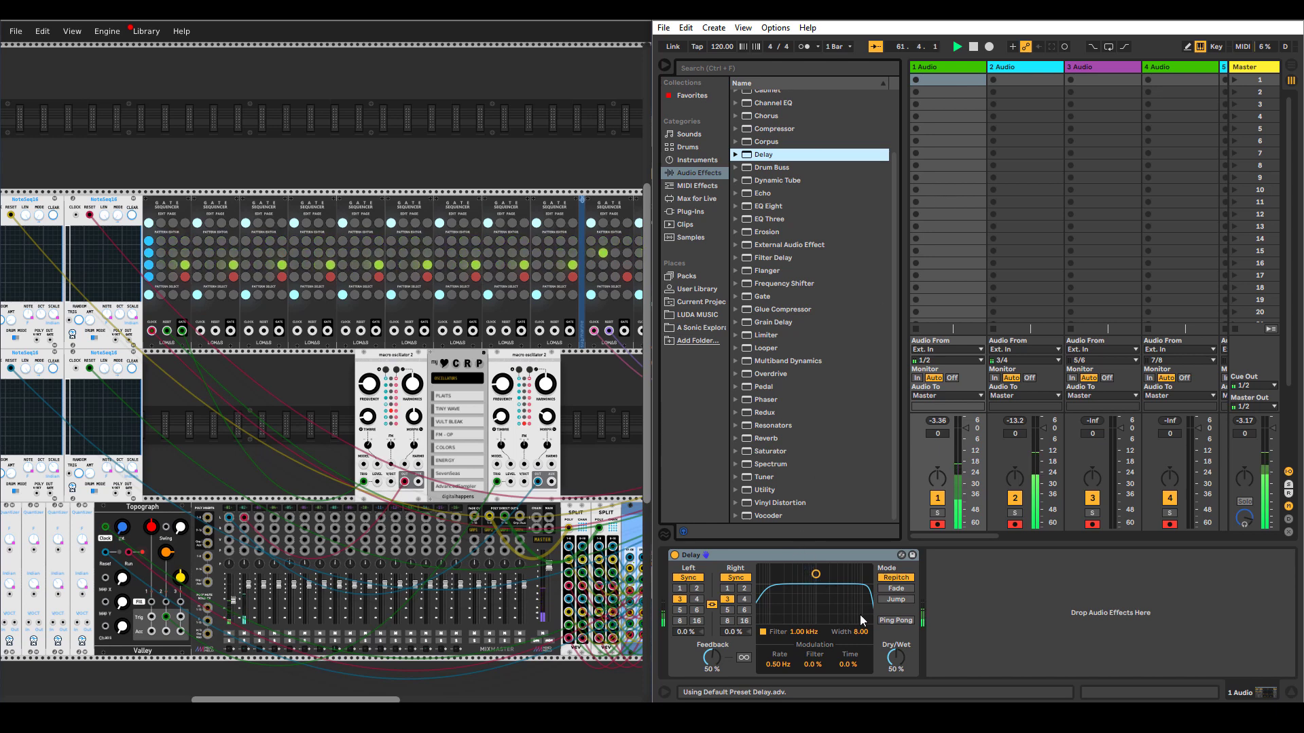
pyautogui.moveTo(896, 659); pyautogui.dragTo(896, 657)
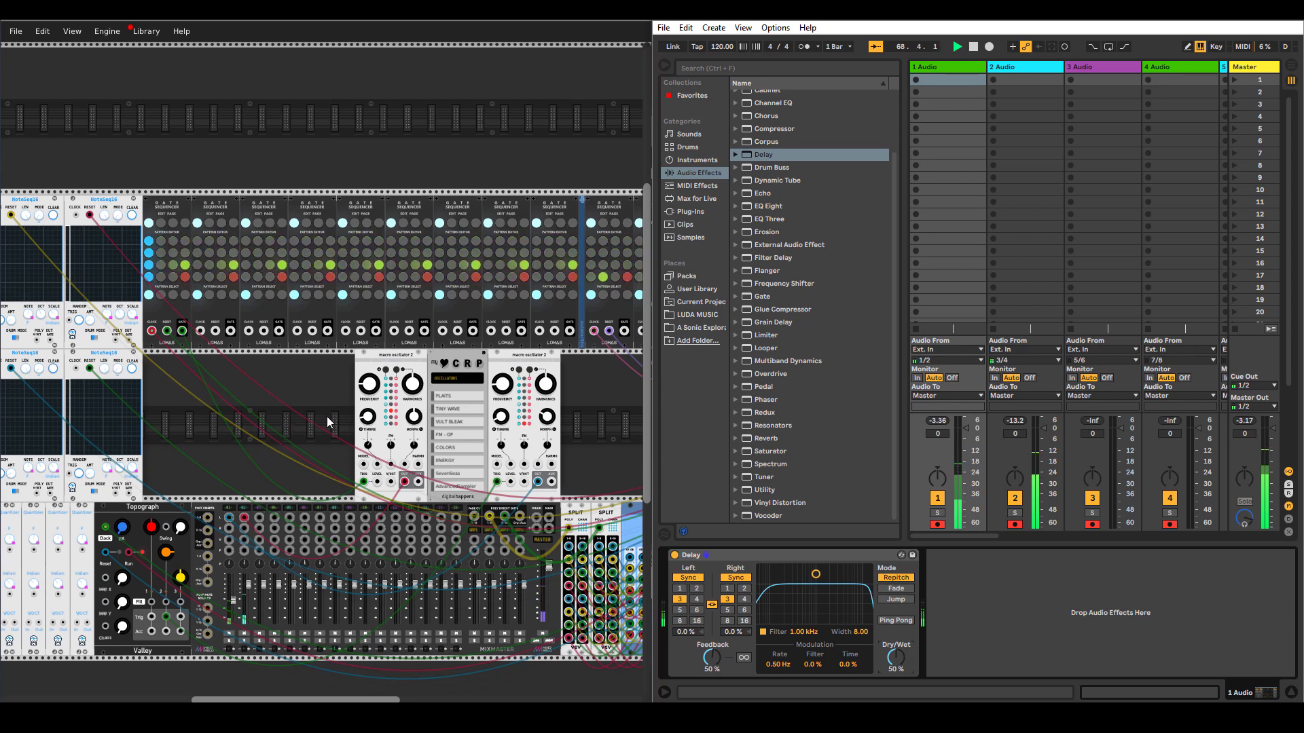
# - Add an Energy oscillator beside the second macro oscillator, patch it to Topograph and the next free MixMaster channel, and adjust its tone
pyautogui.click(464, 461)
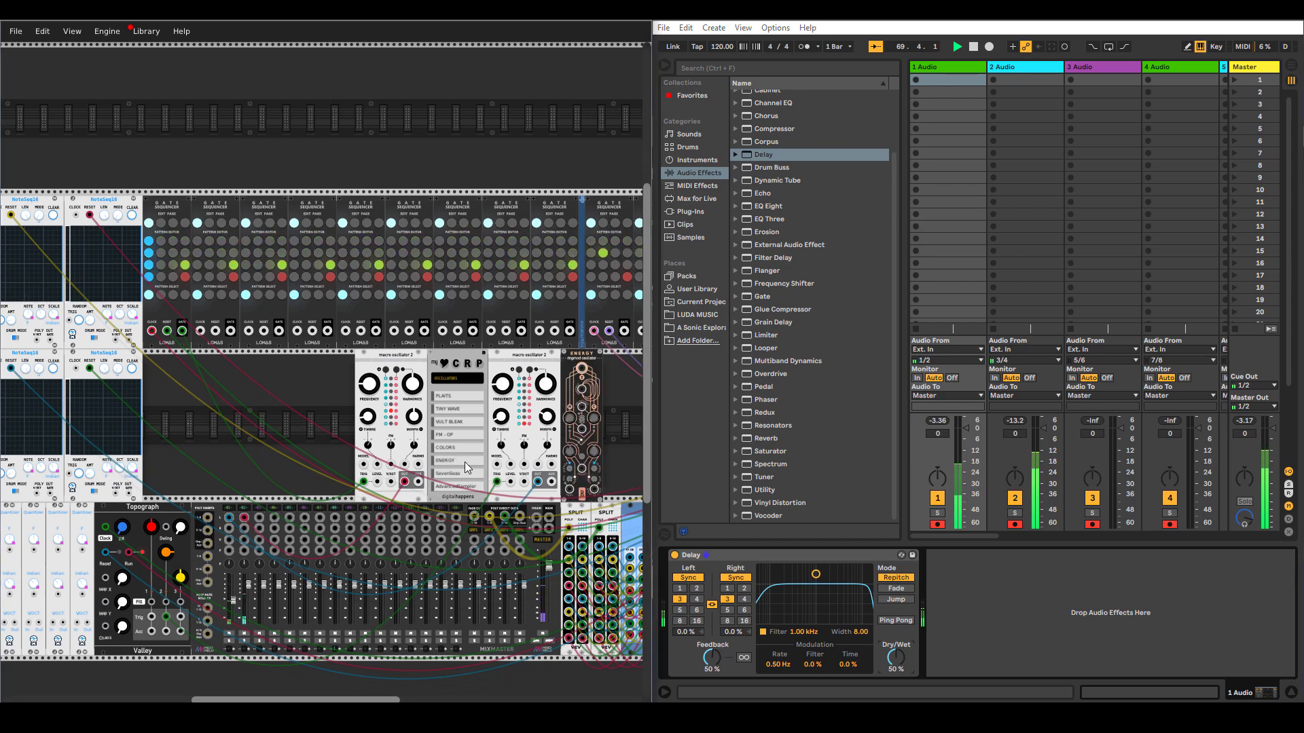
pyautogui.moveTo(581, 369); pyautogui.dragTo(261, 442)
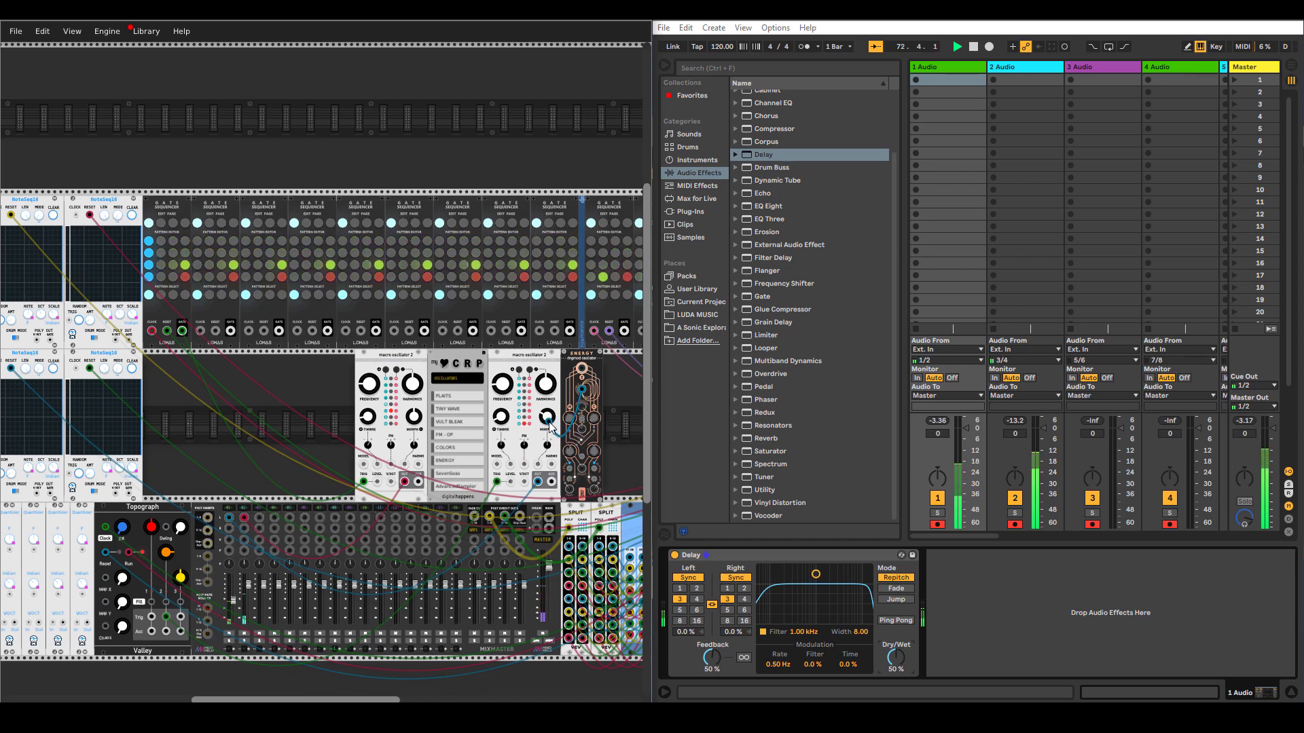
pyautogui.moveTo(582, 391); pyautogui.dragTo(180, 616)
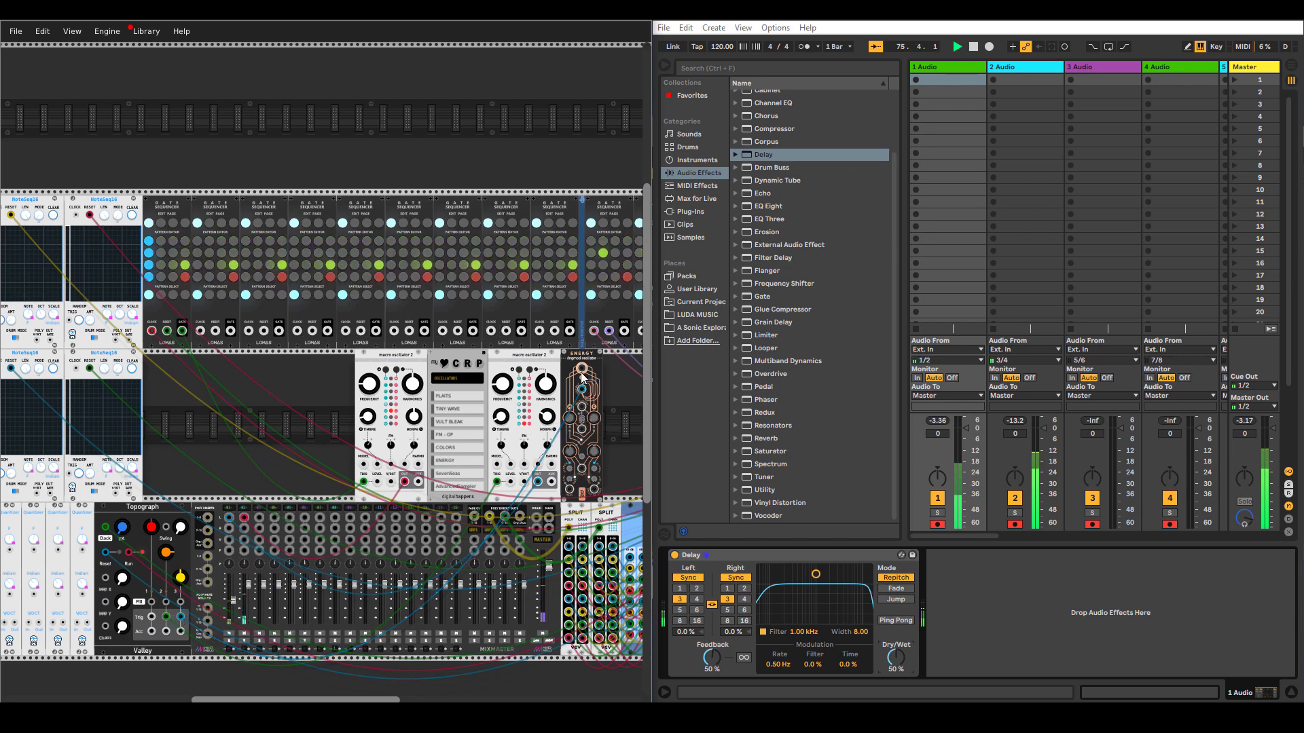
pyautogui.moveTo(582, 368); pyautogui.dragTo(261, 518)
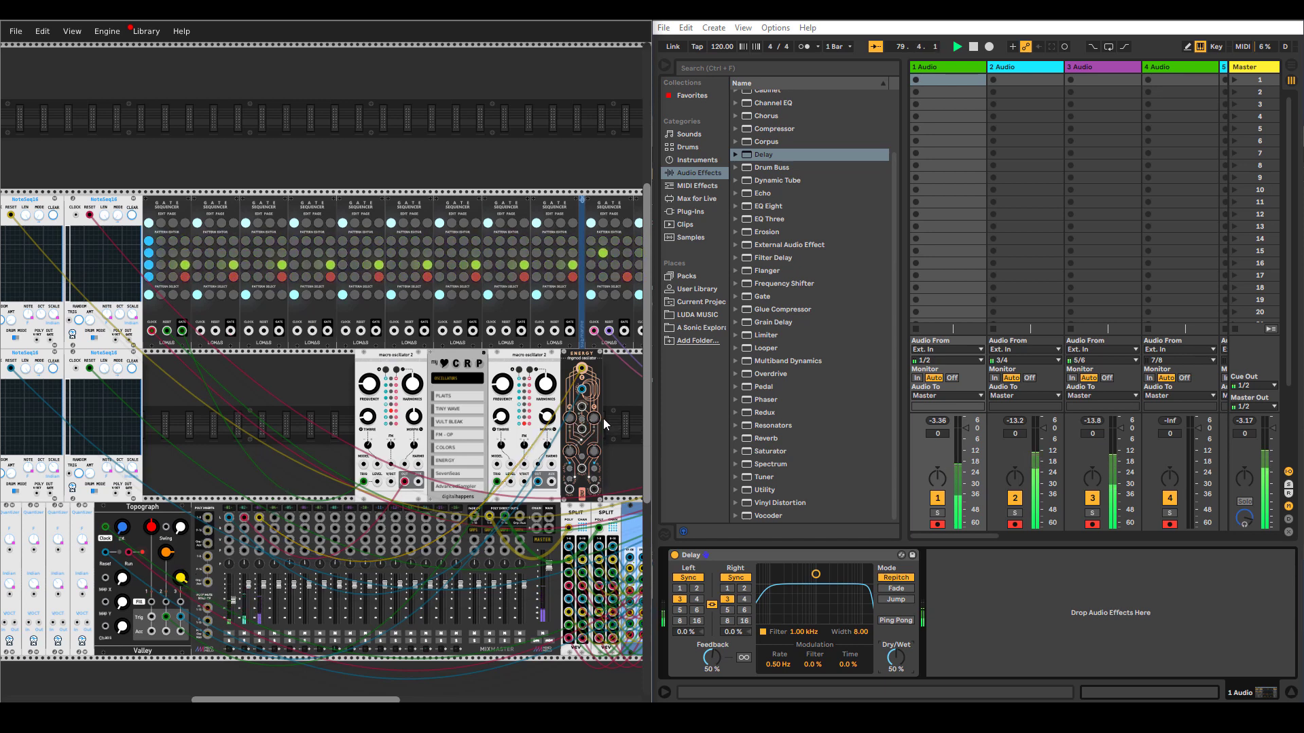
pyautogui.moveTo(596, 419); pyautogui.dragTo(595, 373)
# - Add the Overdrive effect to the 3 Audio track and set its filter to about 3.83 kHz with a width of 2.80
pyautogui.moveTo(776, 376); pyautogui.dragTo(1096, 279)
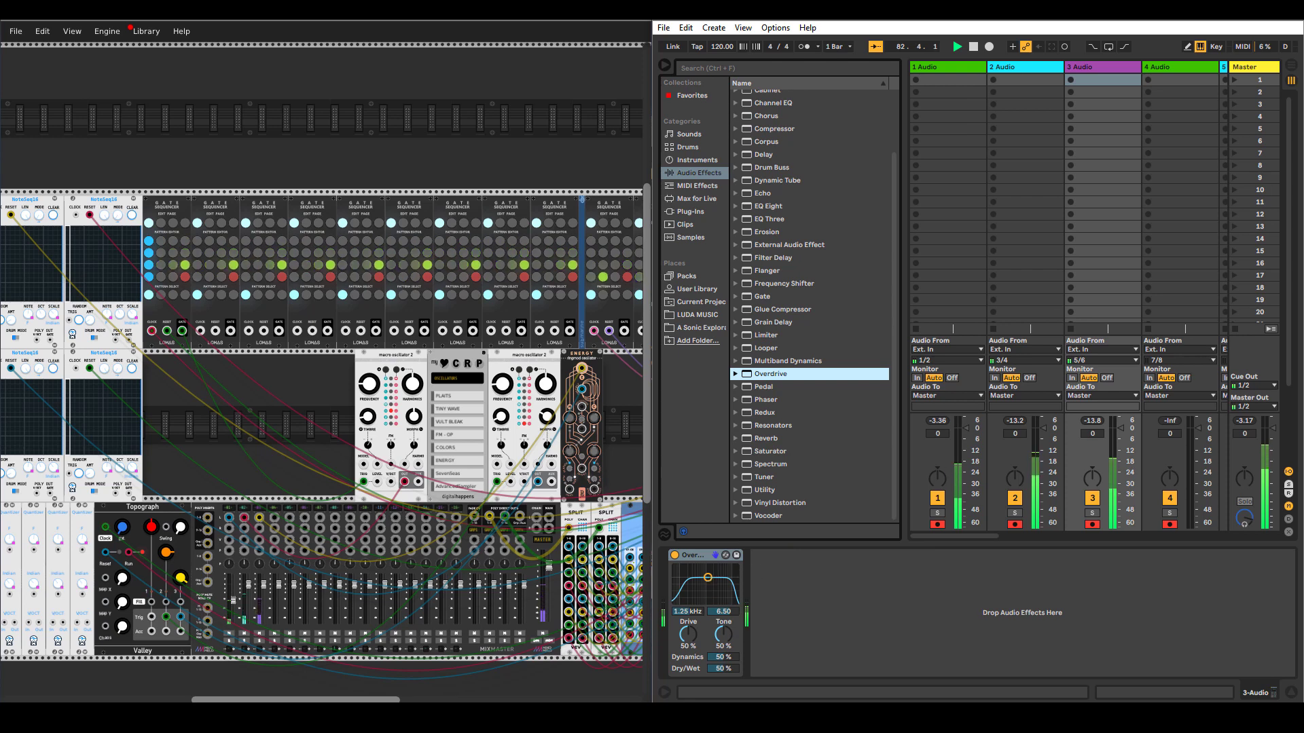
pyautogui.moveTo(708, 577); pyautogui.dragTo(718, 591)
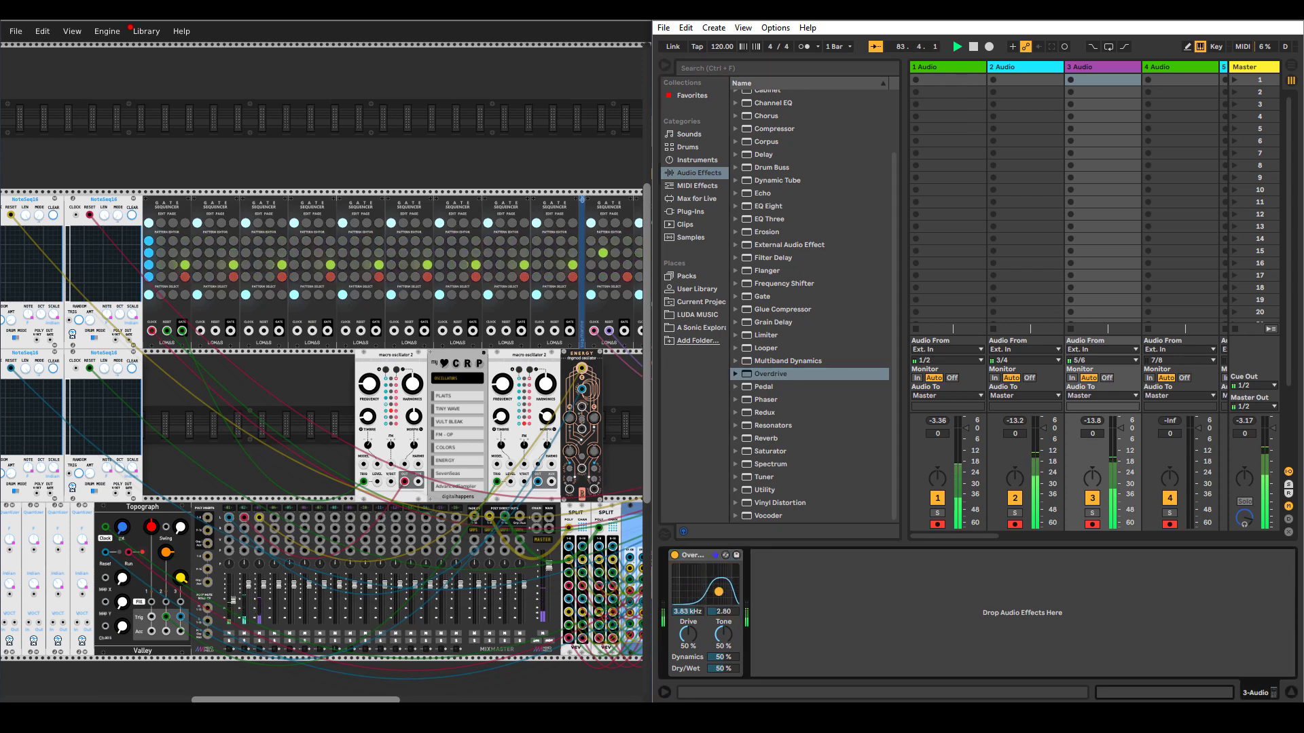